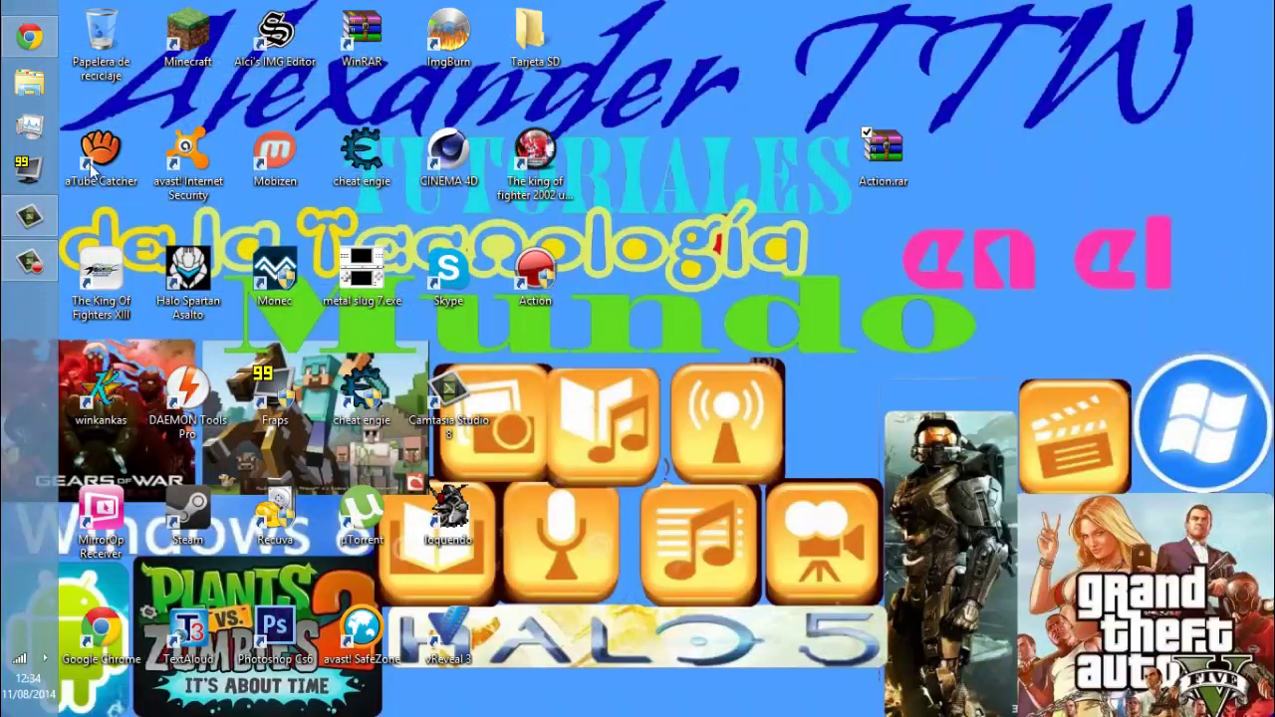
# Extract the files of Action.rar into an Action folder on the desktop.
pyautogui.moveTo(797, 98); pyautogui.dragTo(897, 191)
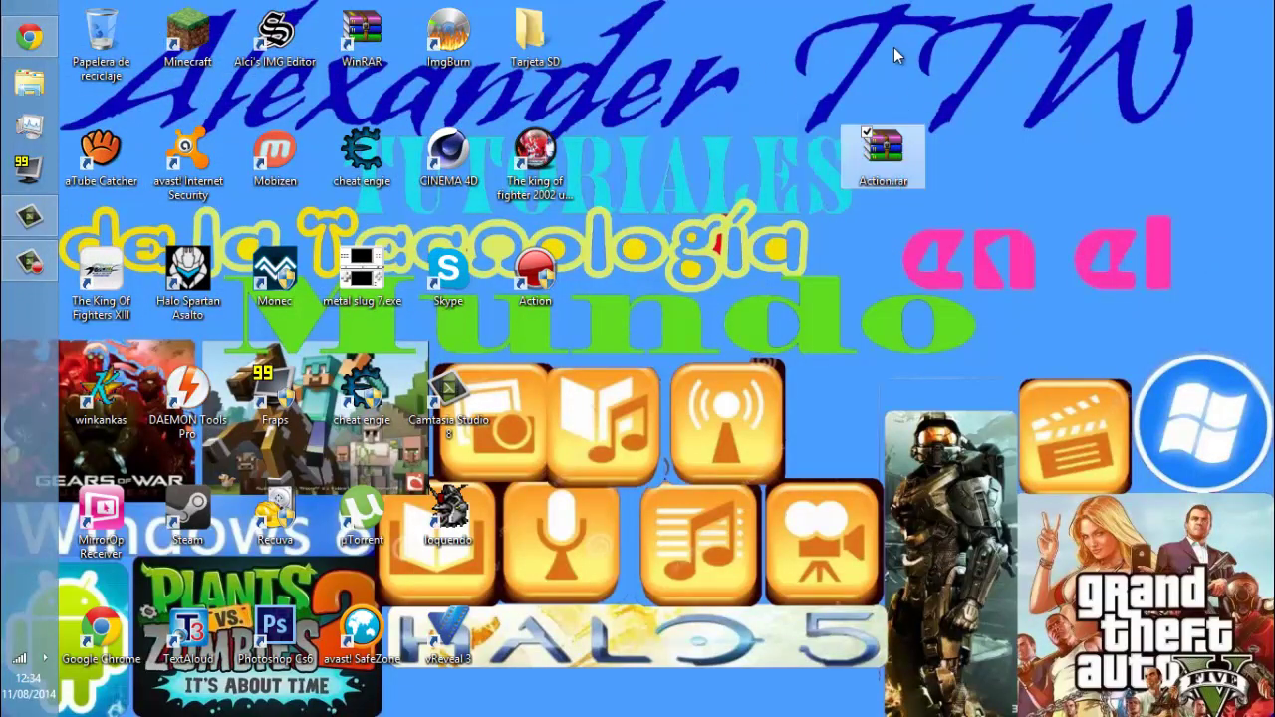
pyautogui.moveTo(974, 99); pyautogui.dragTo(751, 251)
pyautogui.moveTo(790, 82); pyautogui.dragTo(956, 215)
pyautogui.rightClick(863, 164)
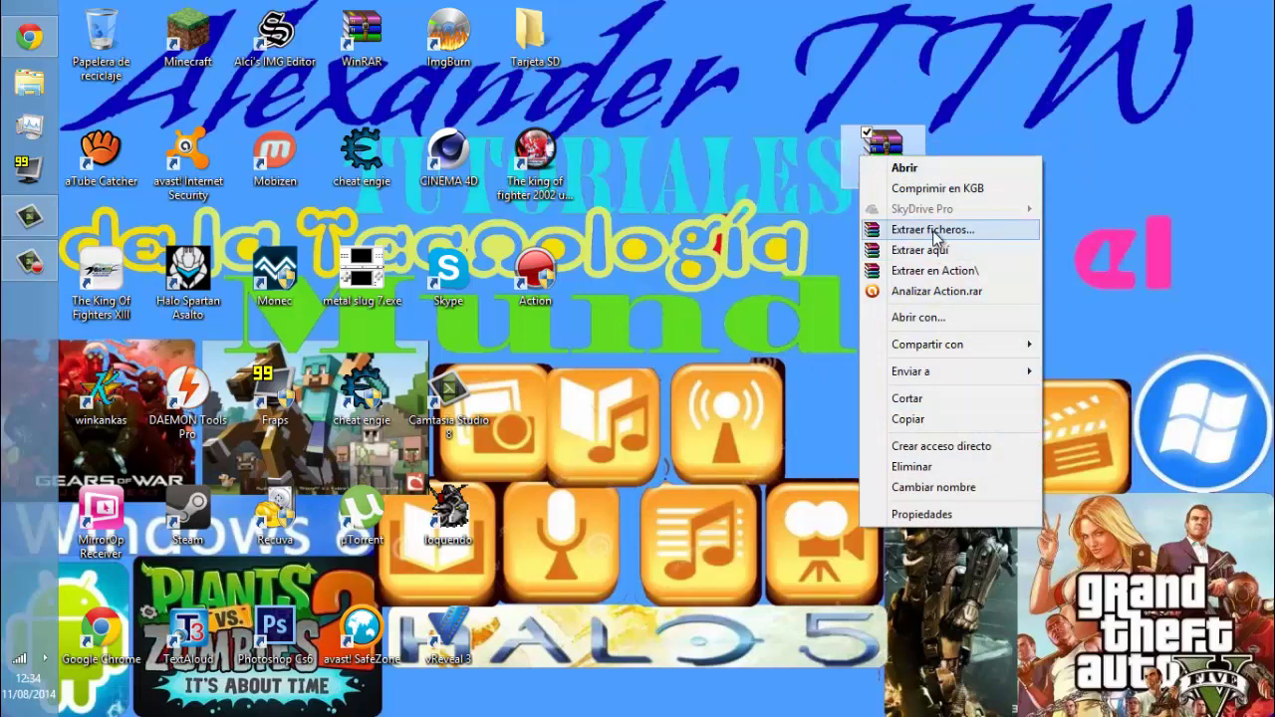
pyautogui.click(944, 230)
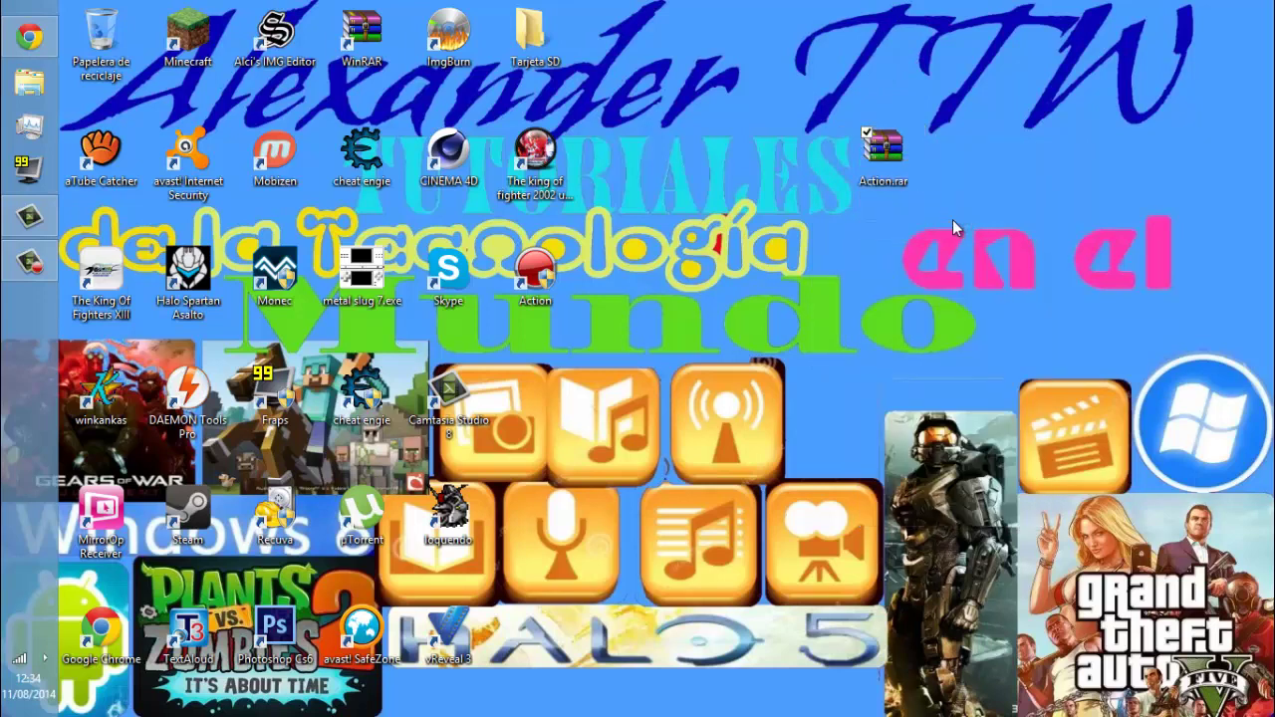
pyautogui.click(728, 560)
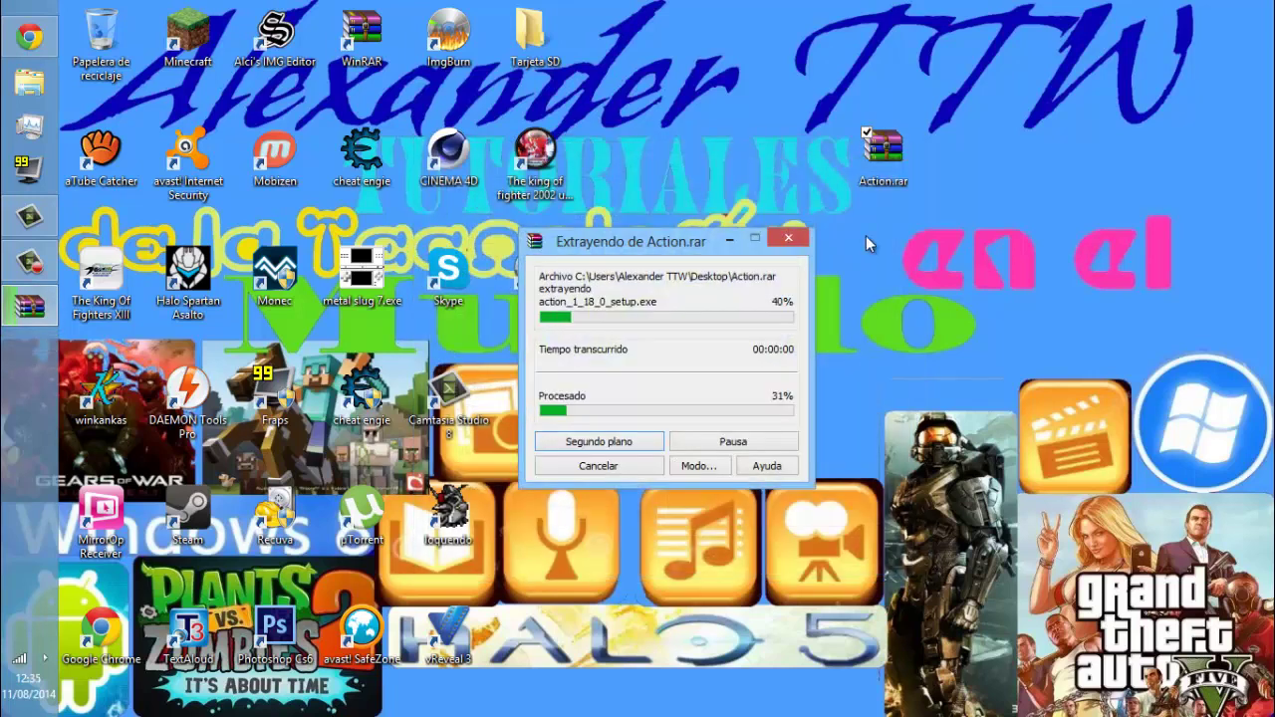
pyautogui.rightClick(885, 178)
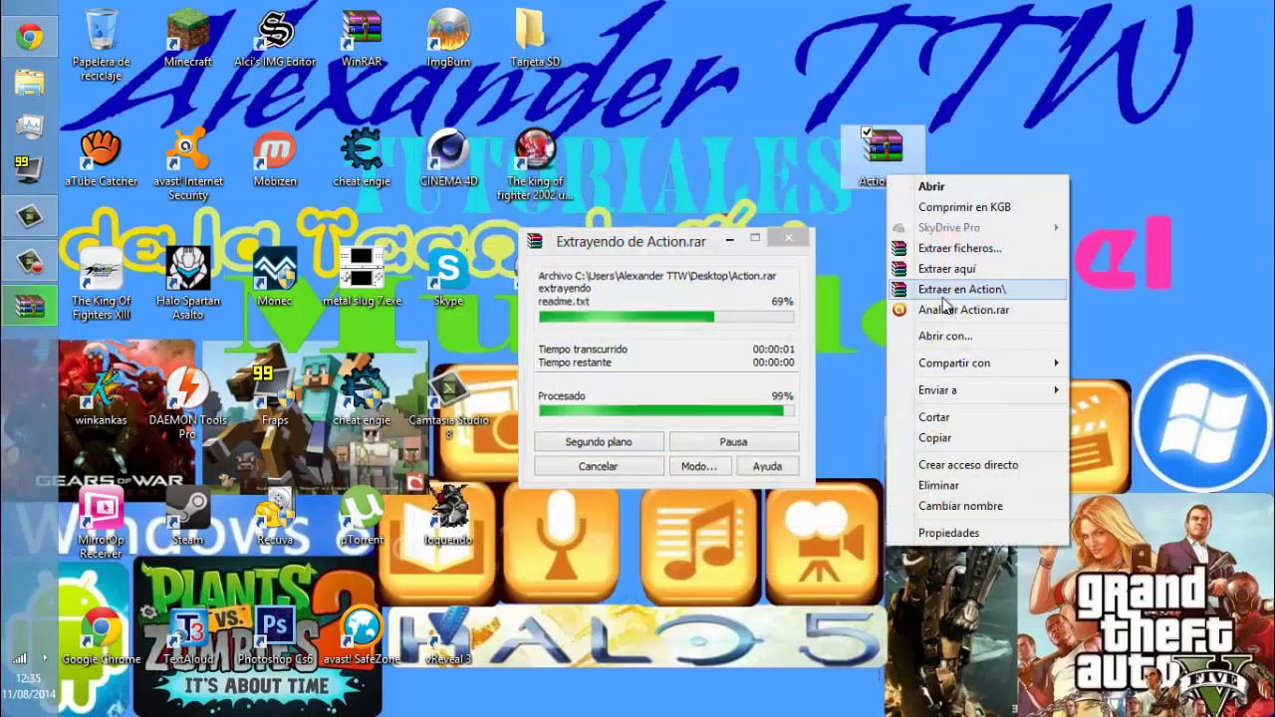
pyautogui.click(1134, 274)
# Open the extracted Action folder on the desktop.
pyautogui.moveTo(535, 394); pyautogui.dragTo(1027, 165)
pyautogui.doubleClick(969, 154)
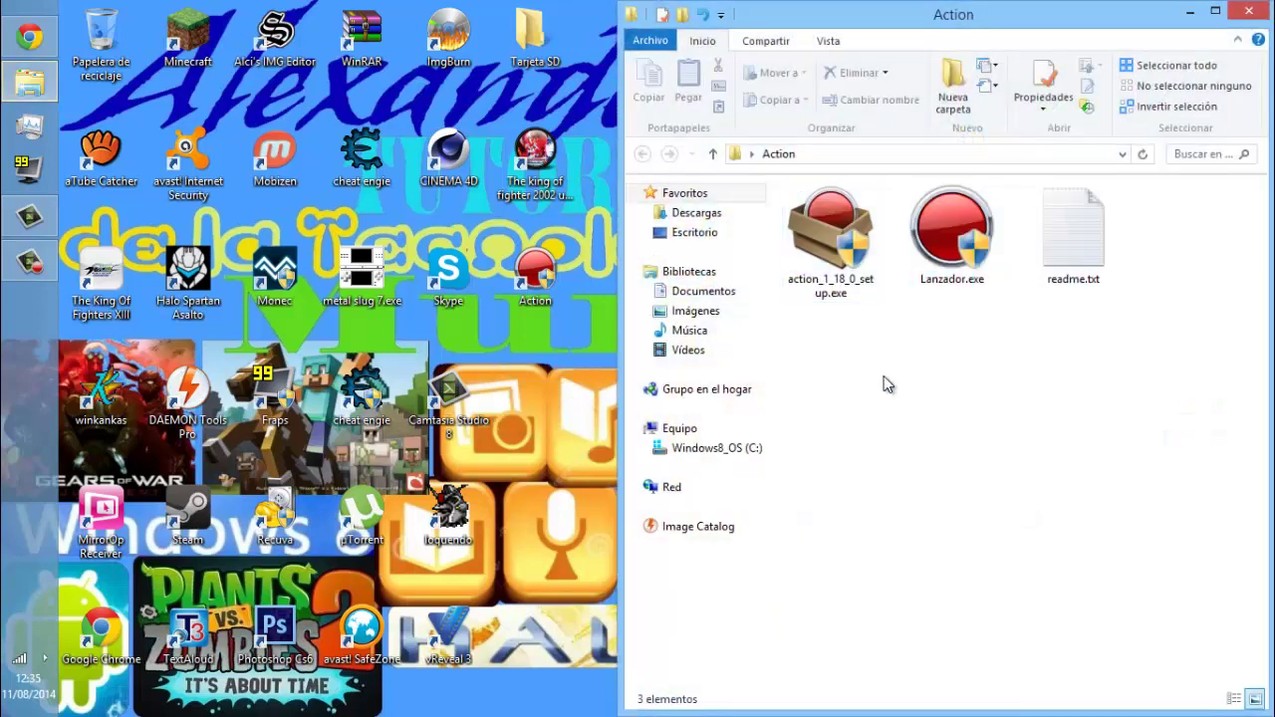
pyautogui.moveTo(783, 348); pyautogui.dragTo(1142, 184)
pyautogui.moveTo(821, 375); pyautogui.dragTo(1136, 195)
pyautogui.moveTo(1116, 371); pyautogui.dragTo(839, 235)
# Open readme.txt, maximize it to read the installation steps and account links, and close it.
pyautogui.doubleClick(1089, 239)
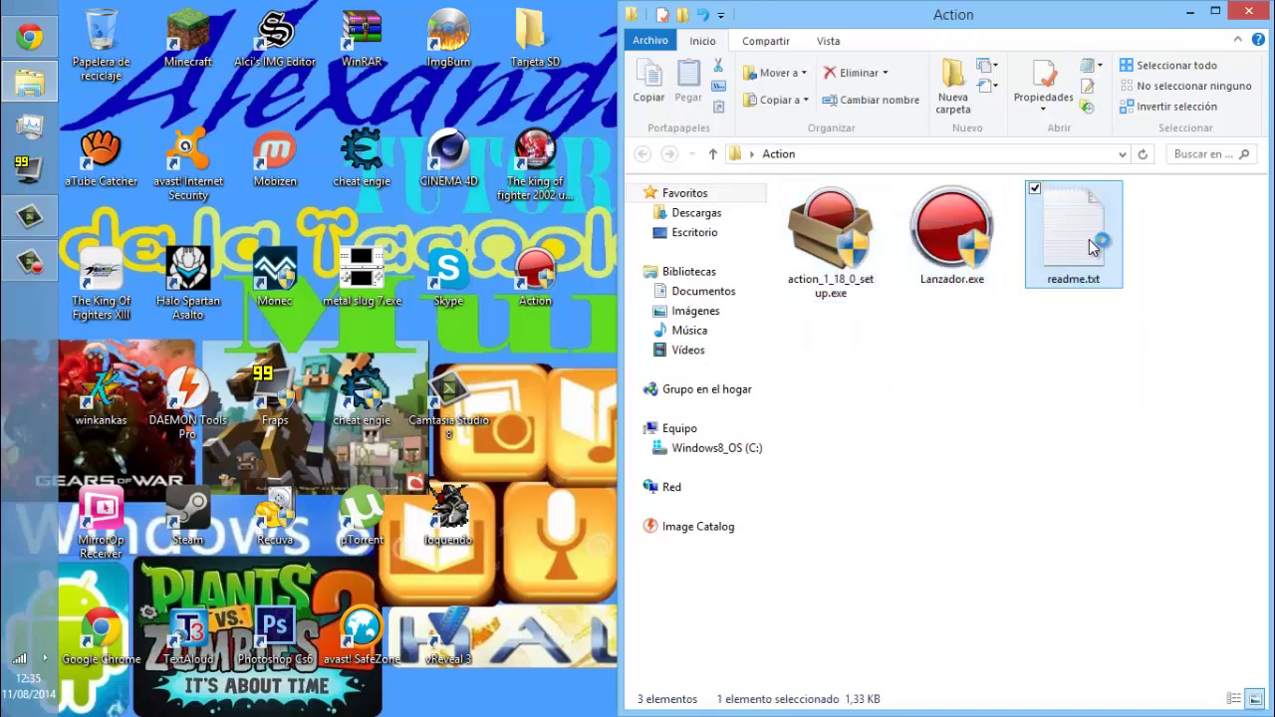
pyautogui.scroll(-8, 687, 325)
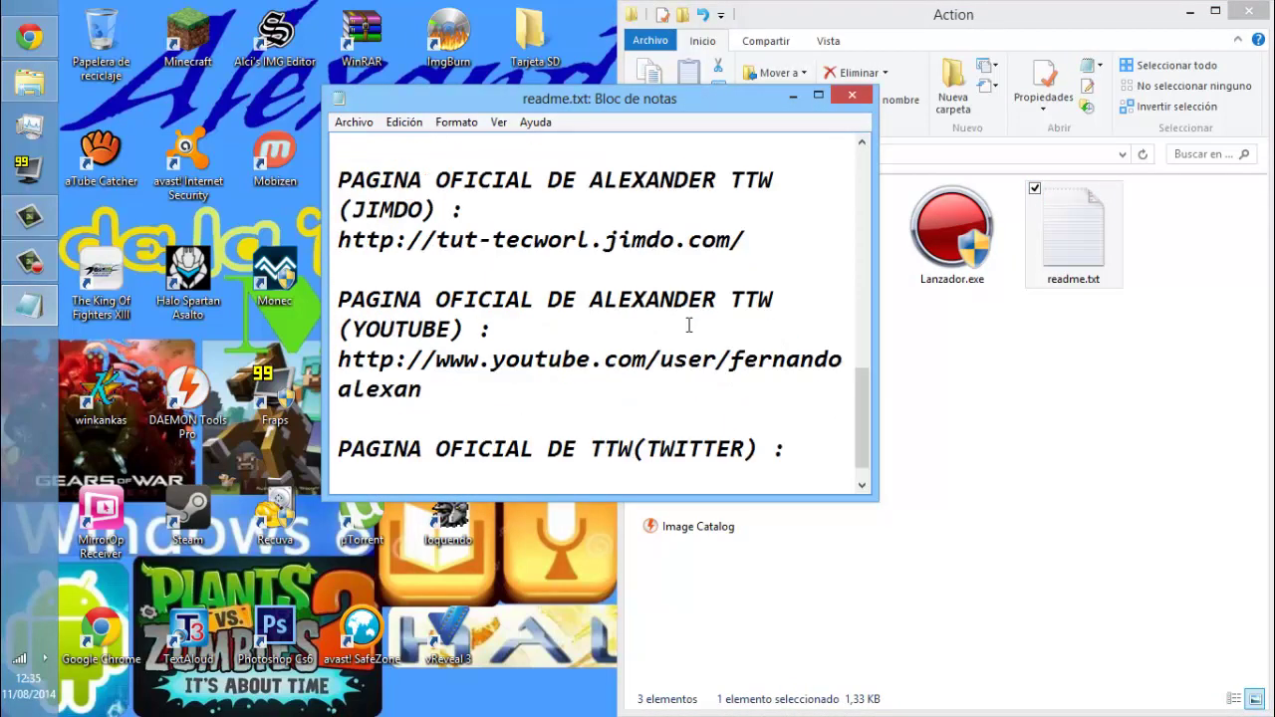
pyautogui.doubleClick(621, 107)
pyautogui.scroll(2, 199, 267)
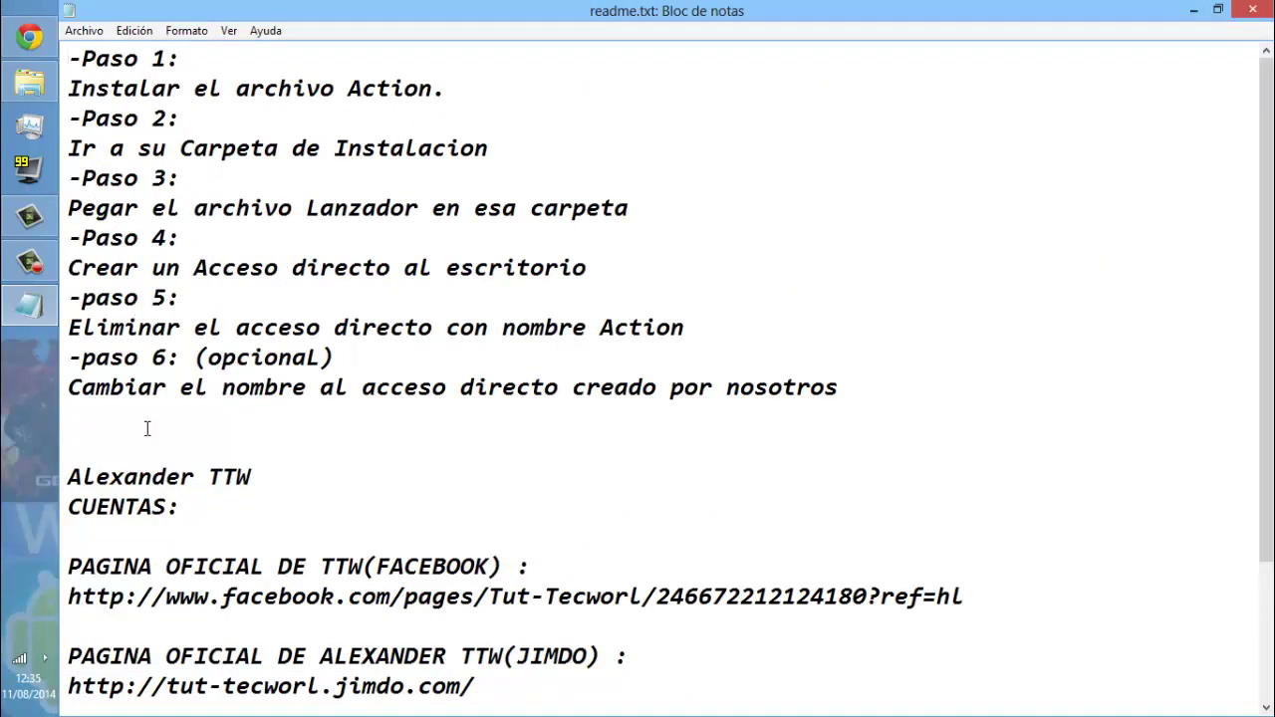
pyautogui.click(1270, 10)
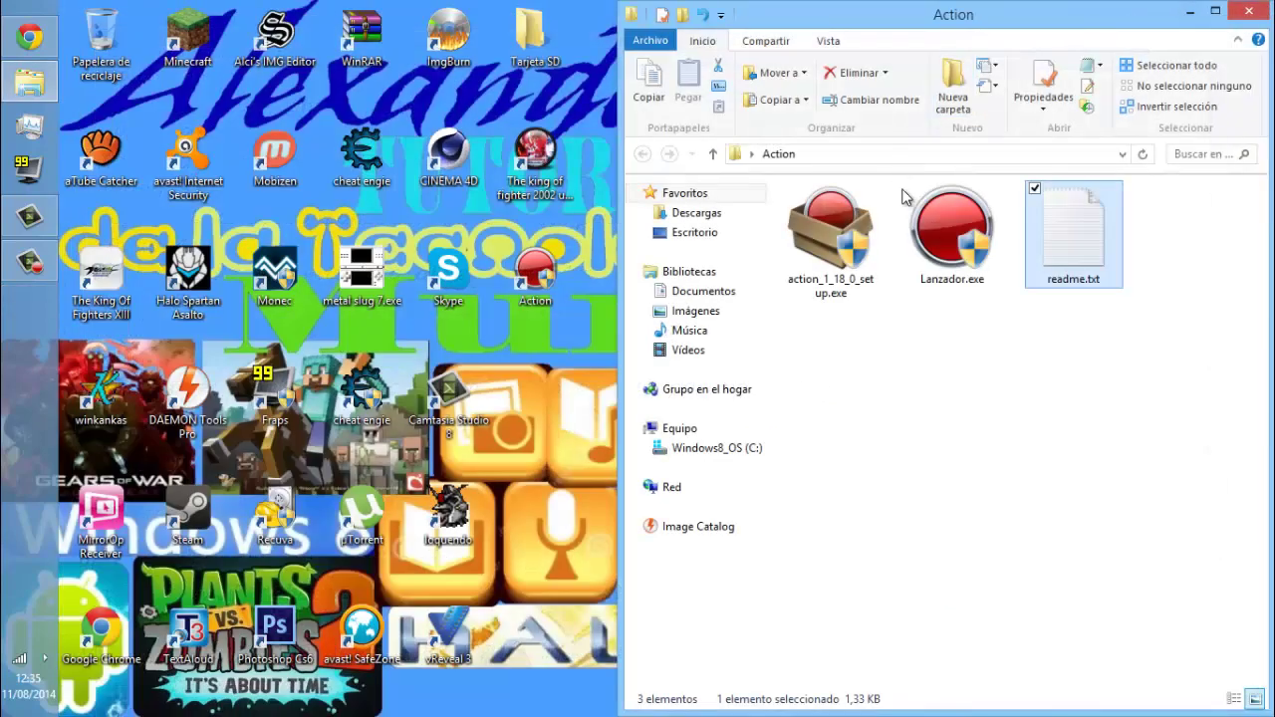
# Launch action_1_18_0_setup.exe from the extracted Action folder.
pyautogui.moveTo(816, 363); pyautogui.dragTo(815, 236)
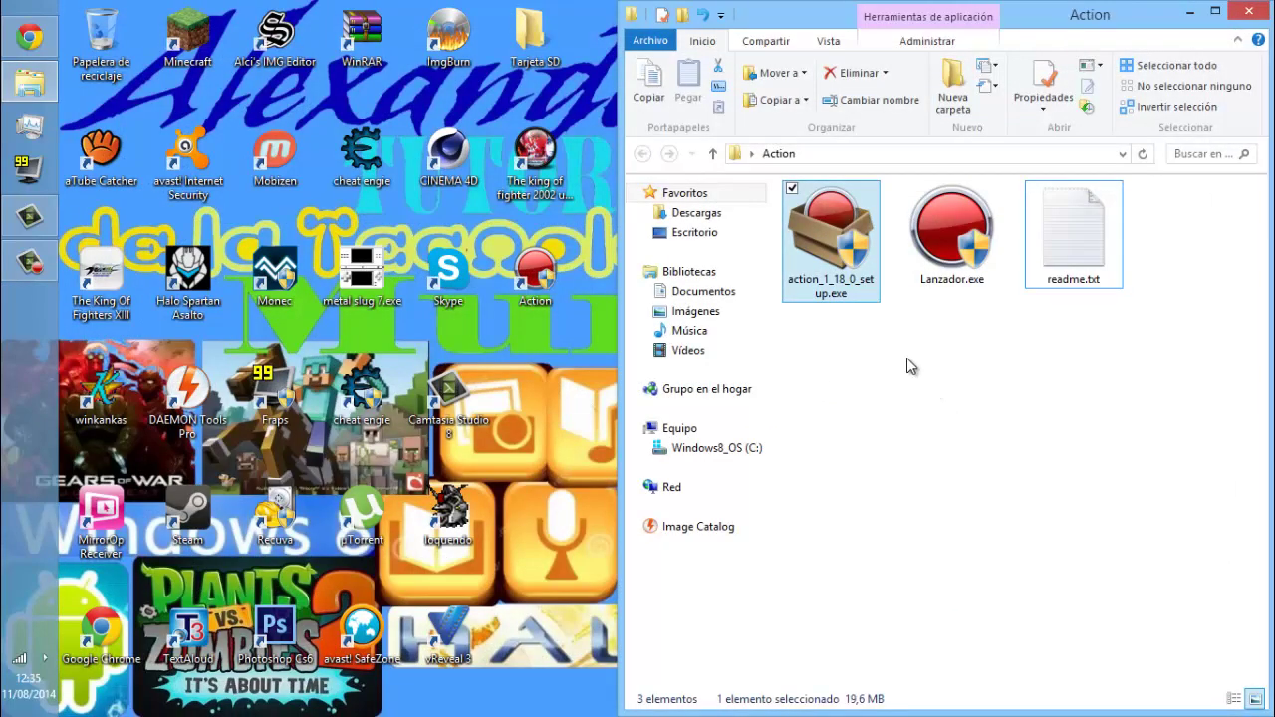
pyautogui.click(939, 264)
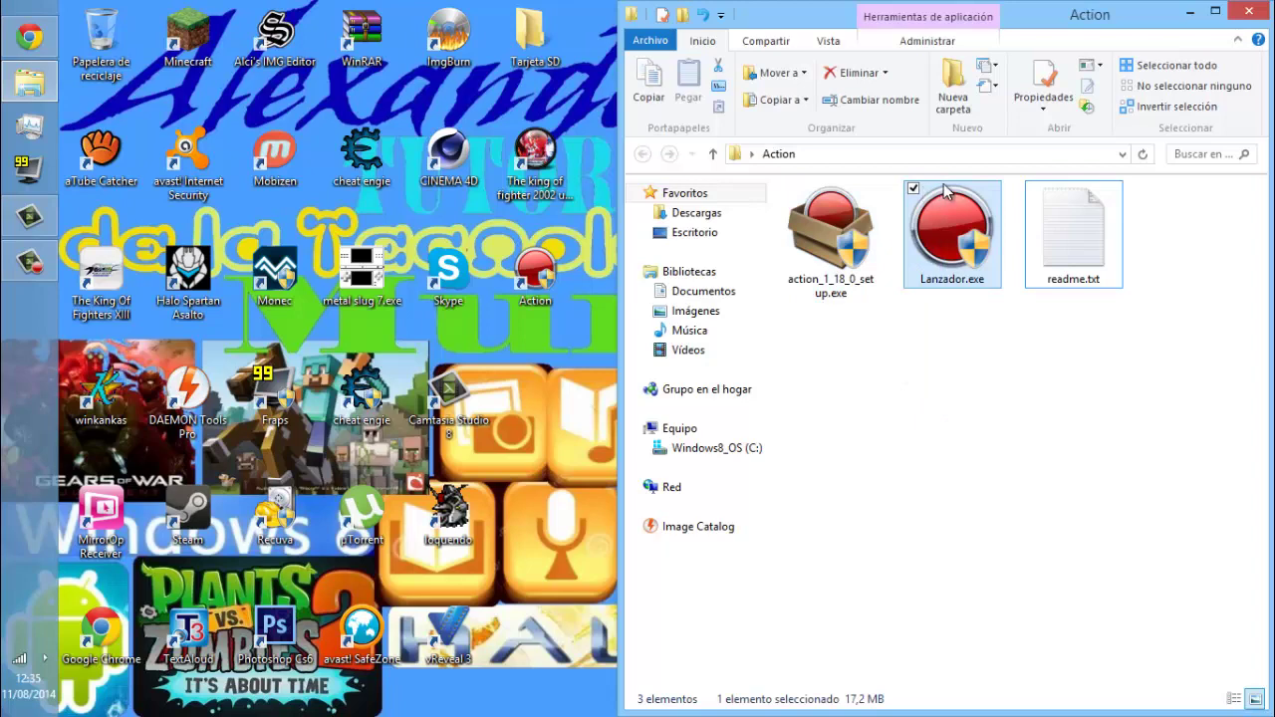
pyautogui.click(822, 251)
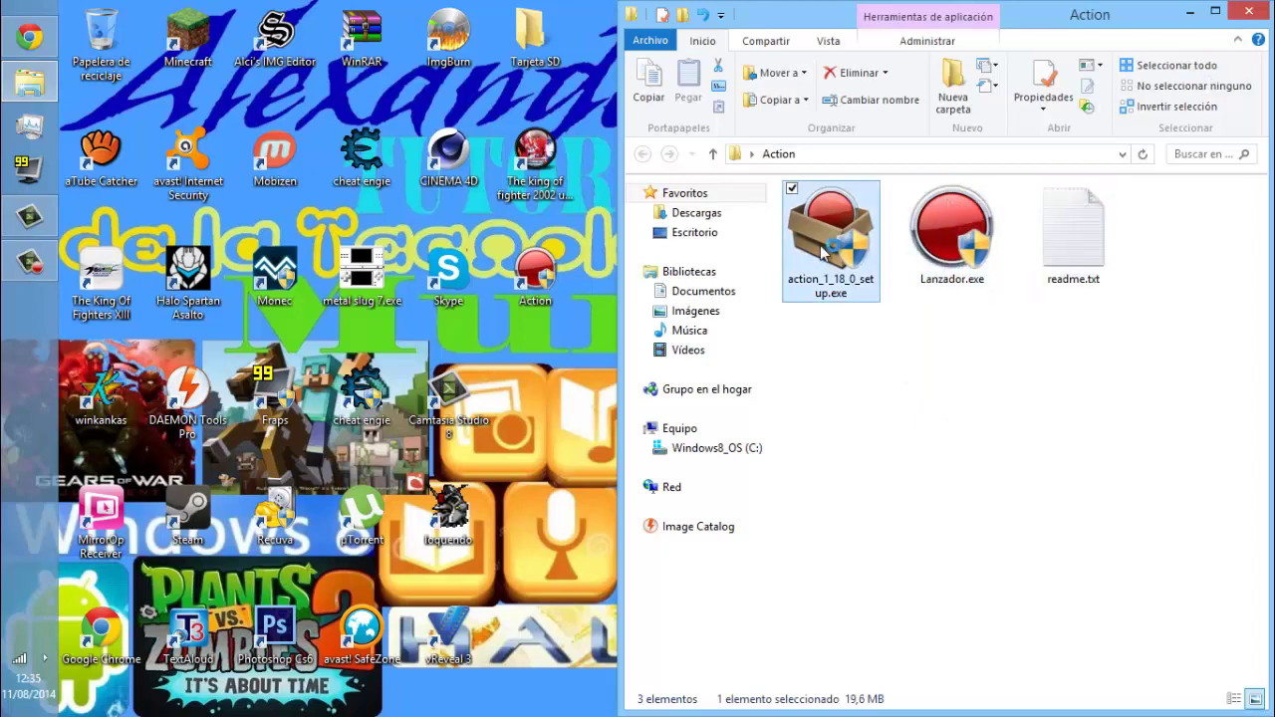
pyautogui.doubleClick(823, 251)
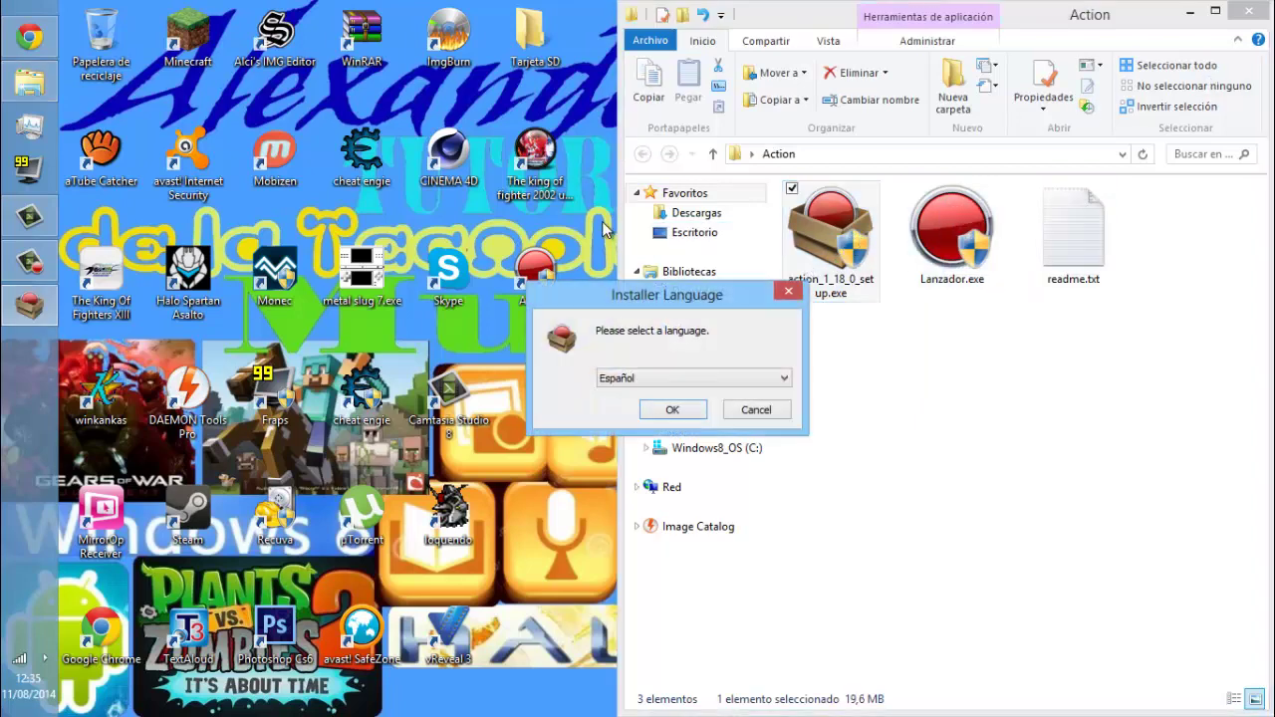
# Minimize the Action folder window and move Action.rar from the desktop to the recycle bin.
pyautogui.click(1189, 11)
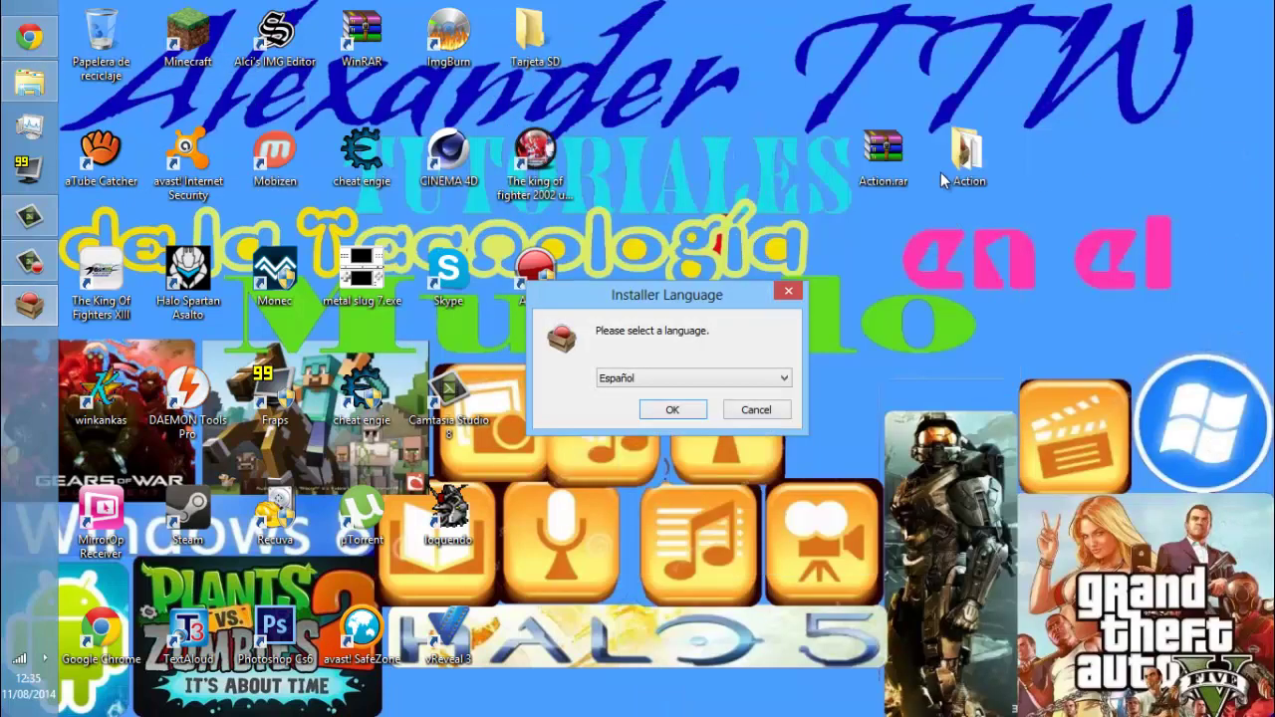
pyautogui.moveTo(882, 150); pyautogui.dragTo(99, 35)
pyautogui.click(735, 445)
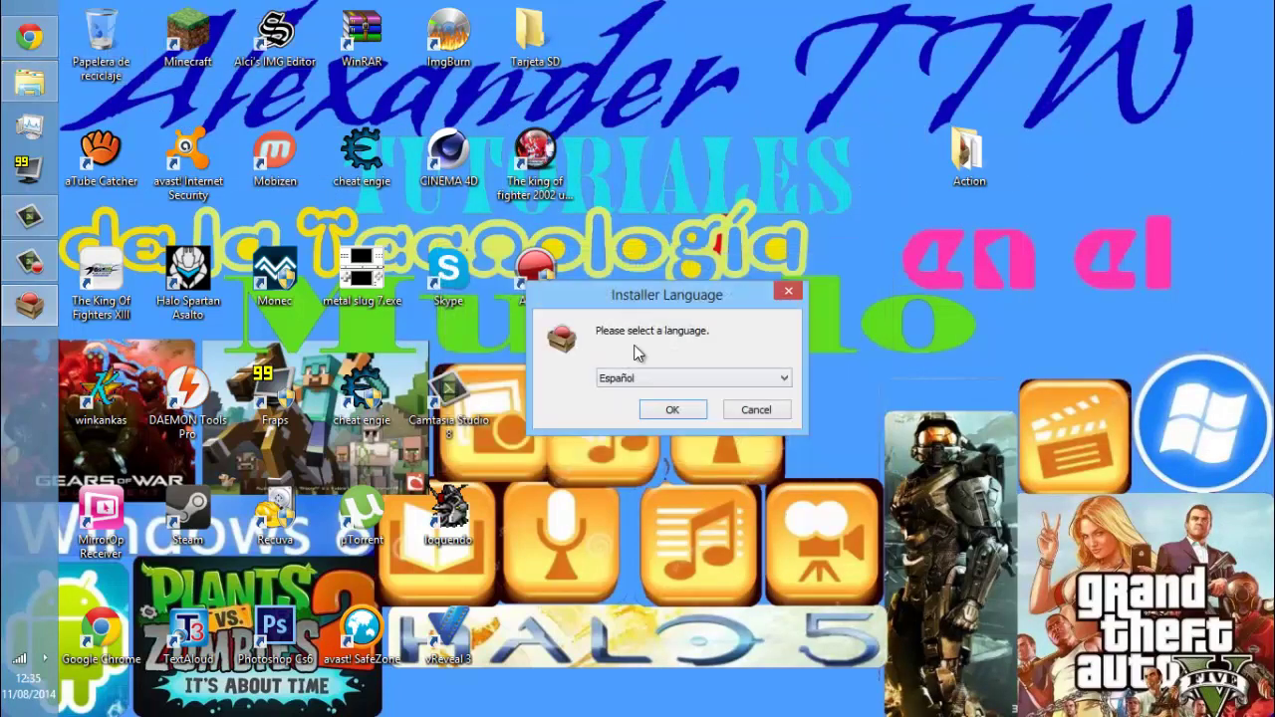
# Advance the Action! installer in Español to the license agreement, and cancel the installation.
pyautogui.click(669, 411)
pyautogui.click(770, 514)
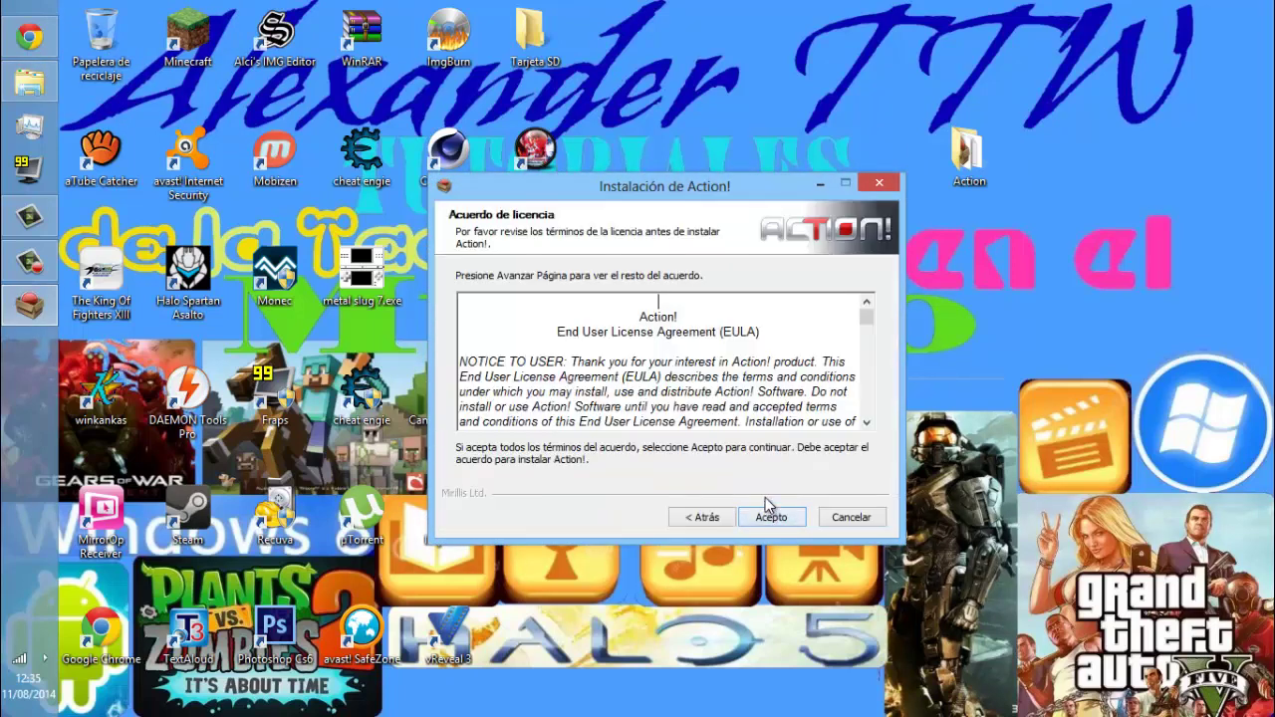
pyautogui.click(846, 518)
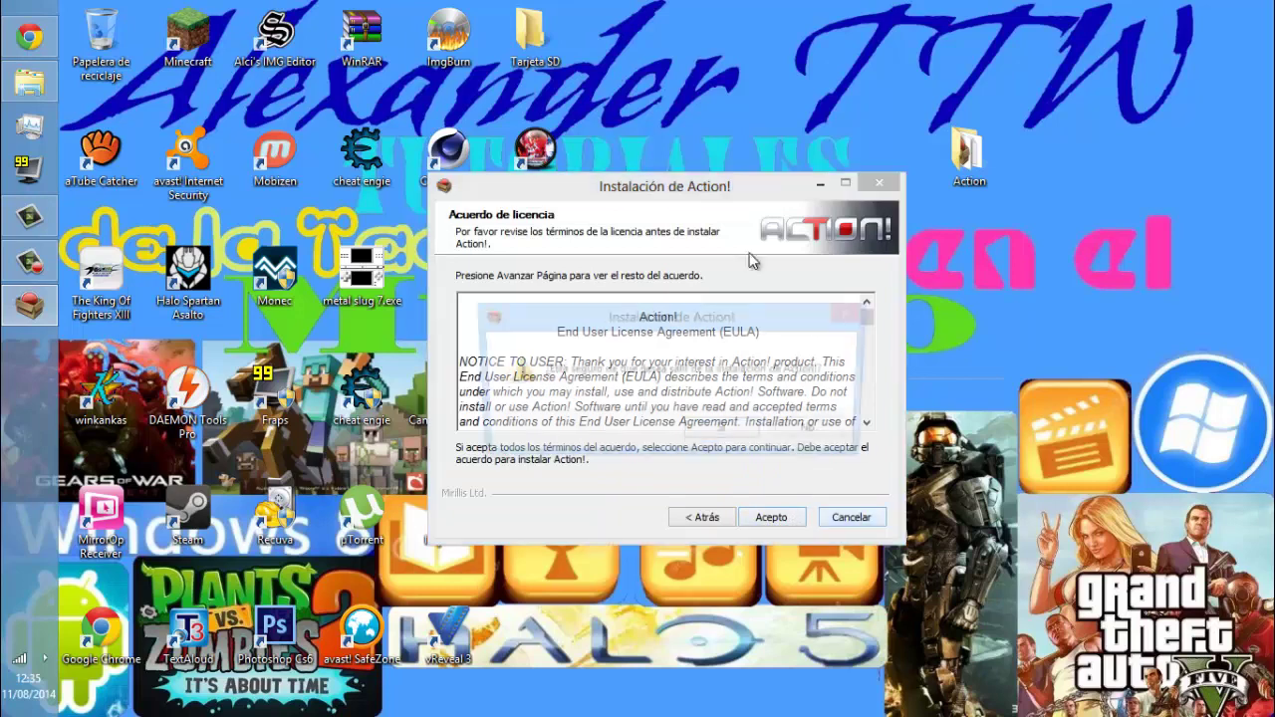
pyautogui.click(722, 434)
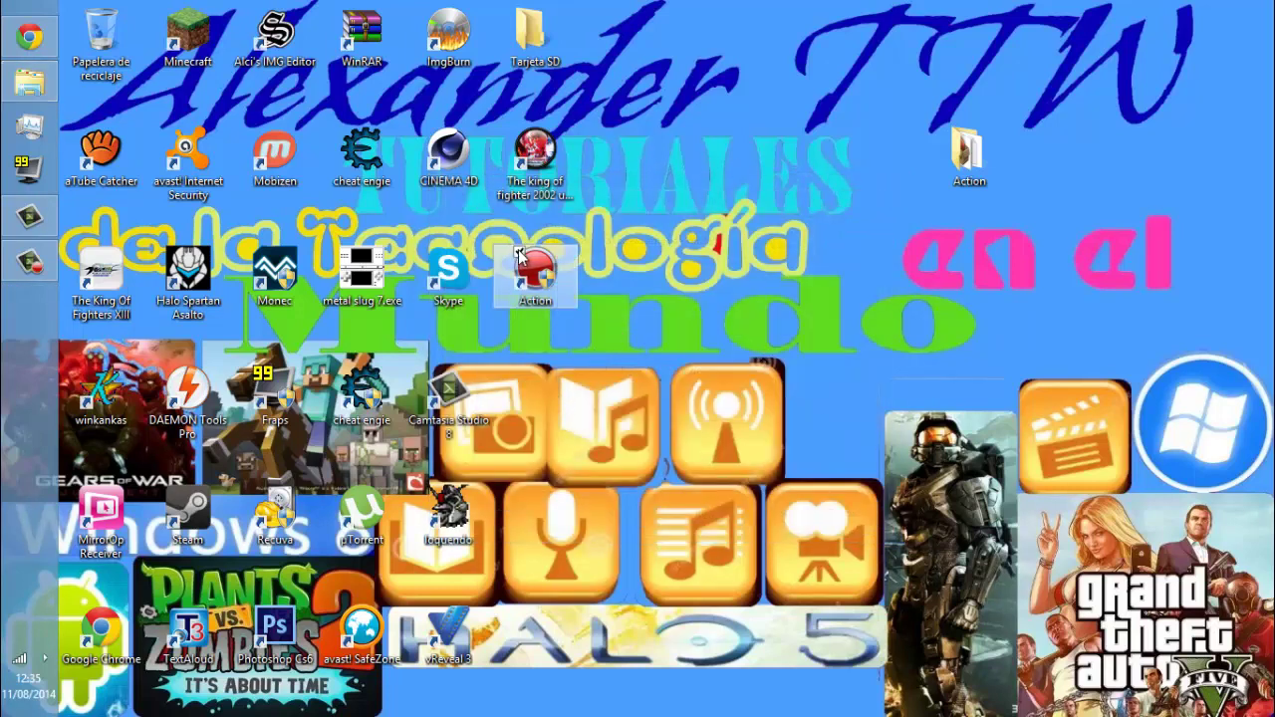
# Reopen the extracted Action folder and open a second, maximized file explorer window.
pyautogui.moveTo(557, 302); pyautogui.dragTo(261, 178)
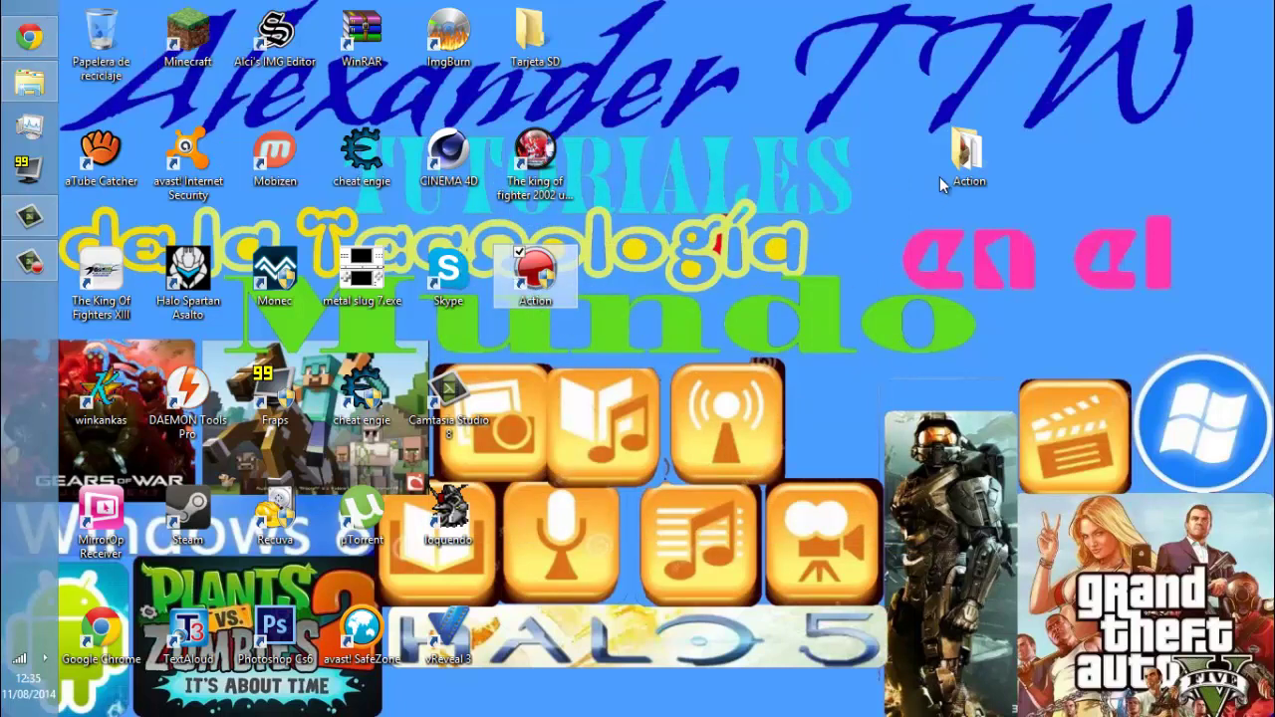
pyautogui.doubleClick(965, 155)
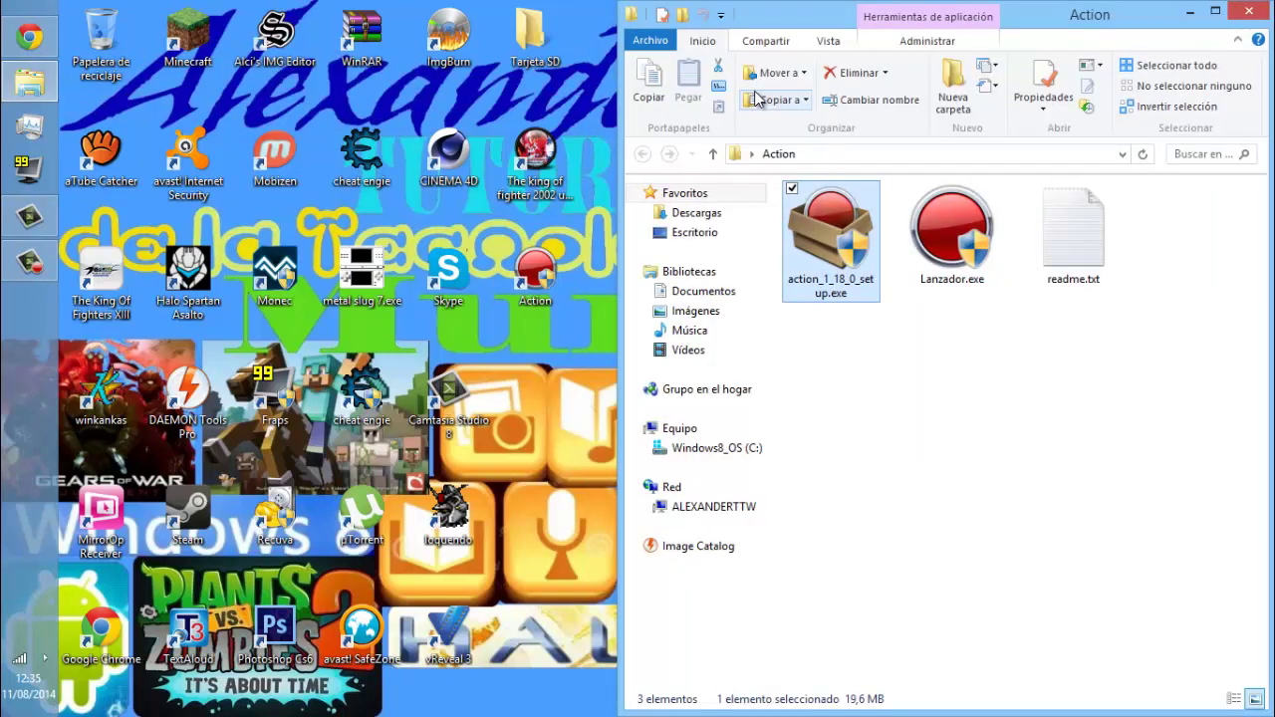
pyautogui.rightClick(27, 88)
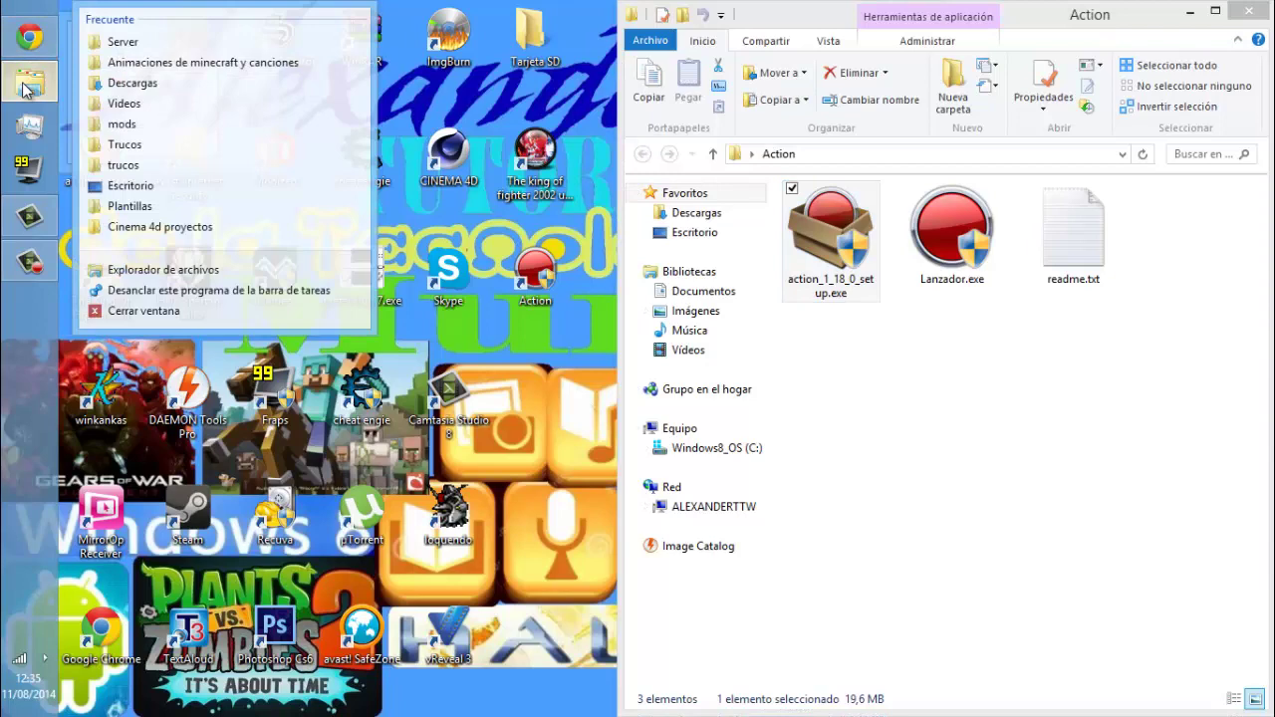
pyautogui.click(133, 270)
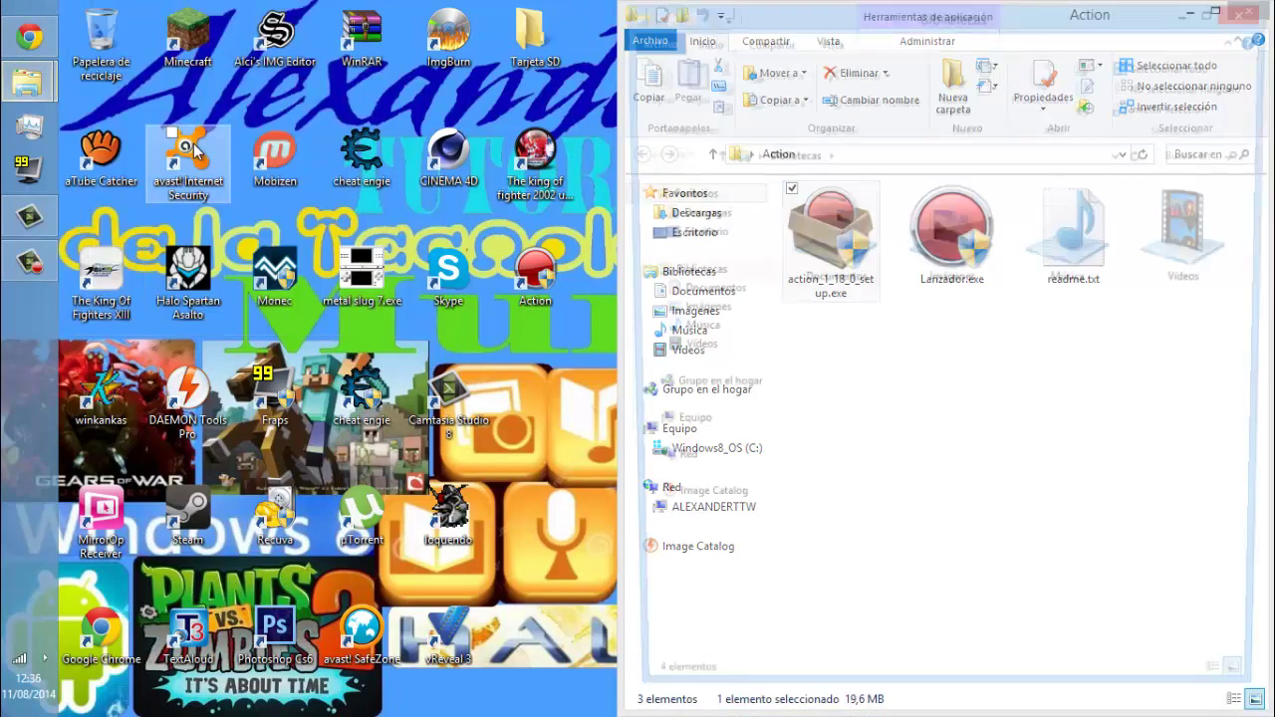
pyautogui.moveTo(740, 18); pyautogui.dragTo(598, 2)
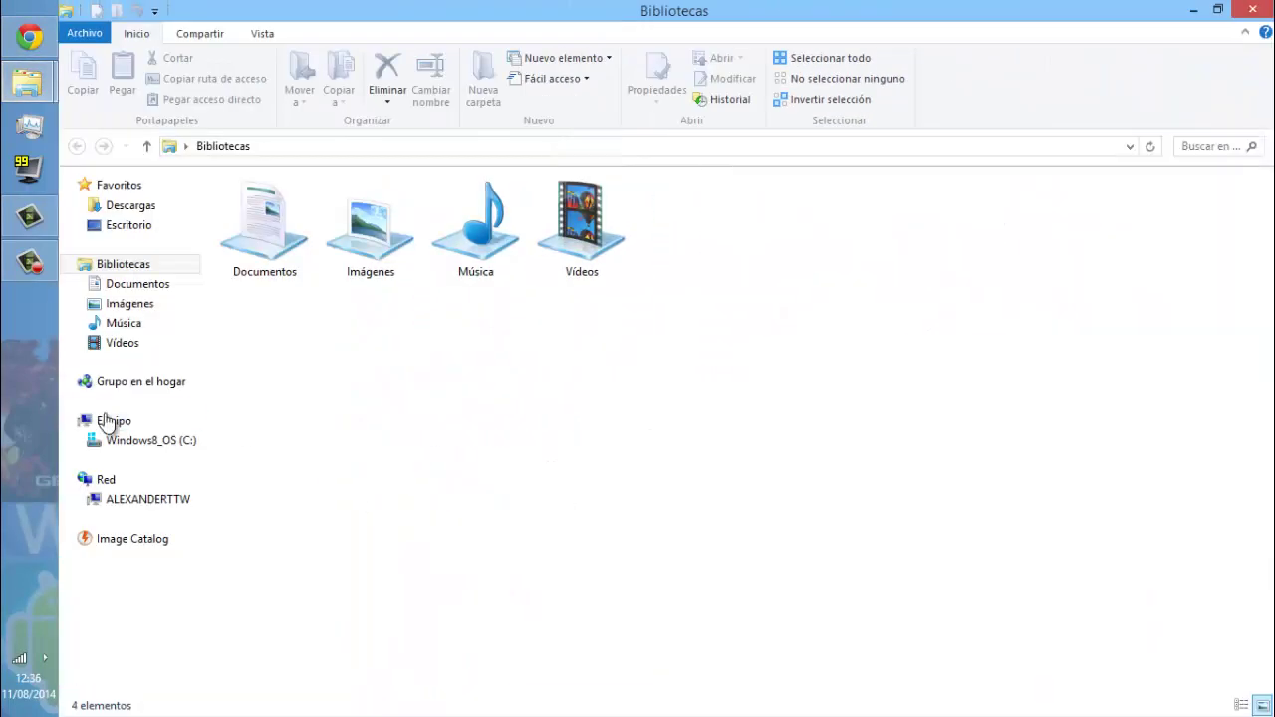
# Browse through Equipo to the Windows8_OS (C:) drive in the second explorer window.
pyautogui.click(138, 444)
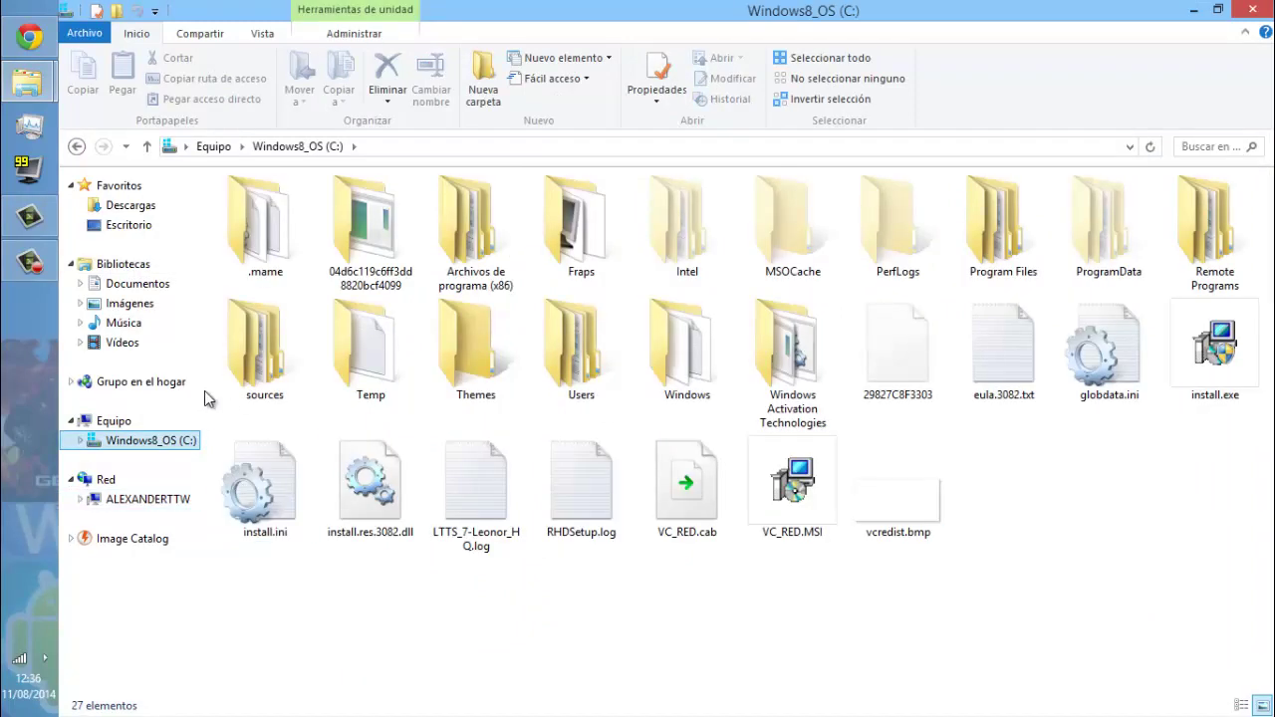
pyautogui.click(113, 422)
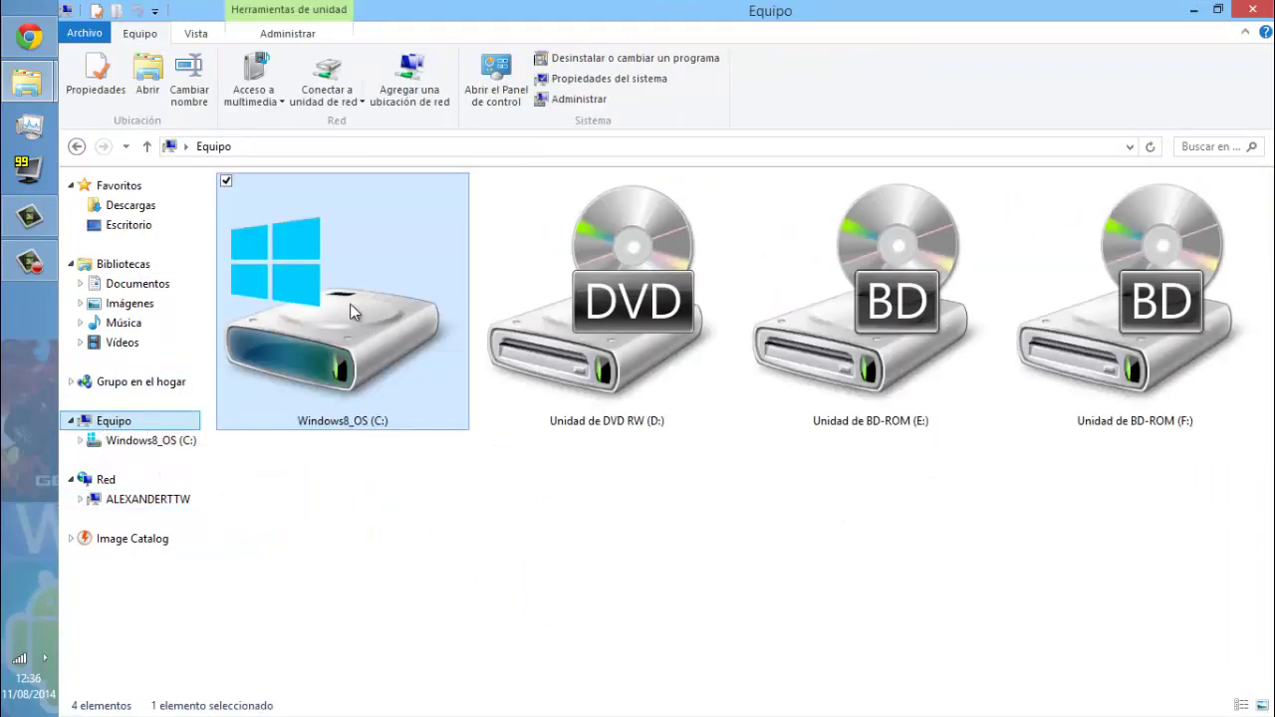
pyautogui.doubleClick(367, 355)
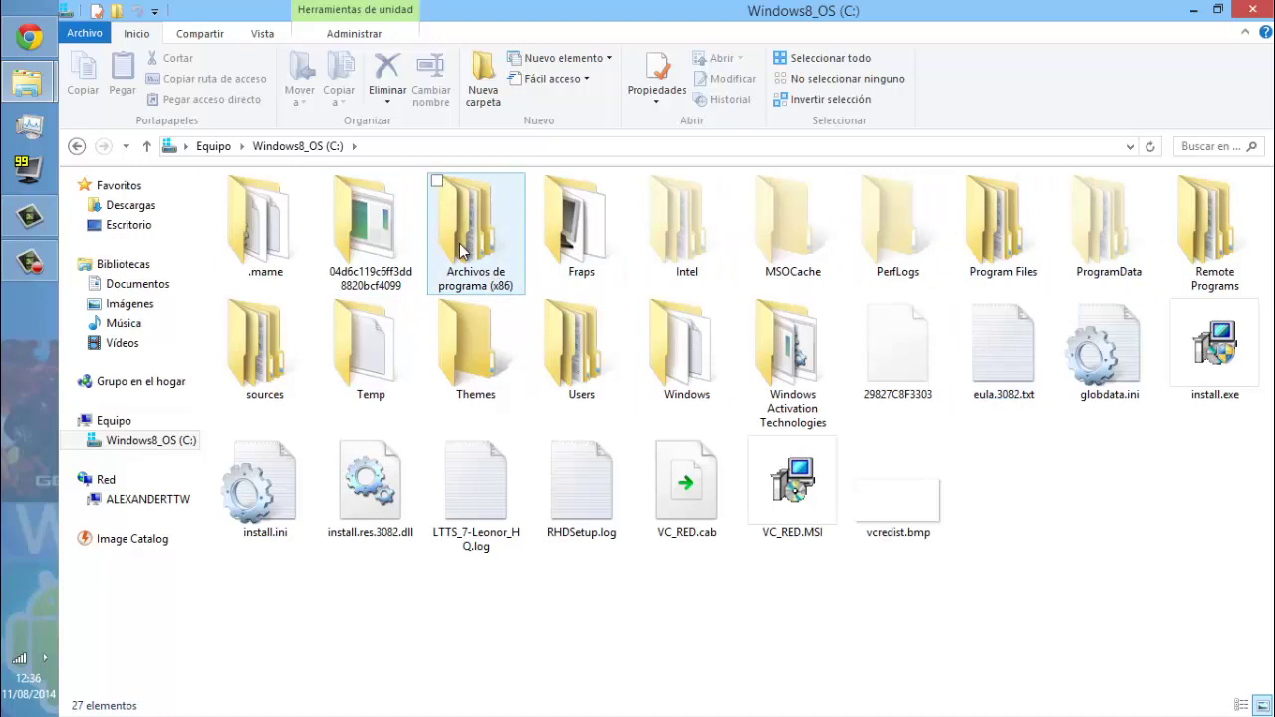
# Open the installation folder Archivos de programa (x86) > Mirillis > Action! on the C: drive.
pyautogui.moveTo(460, 235)
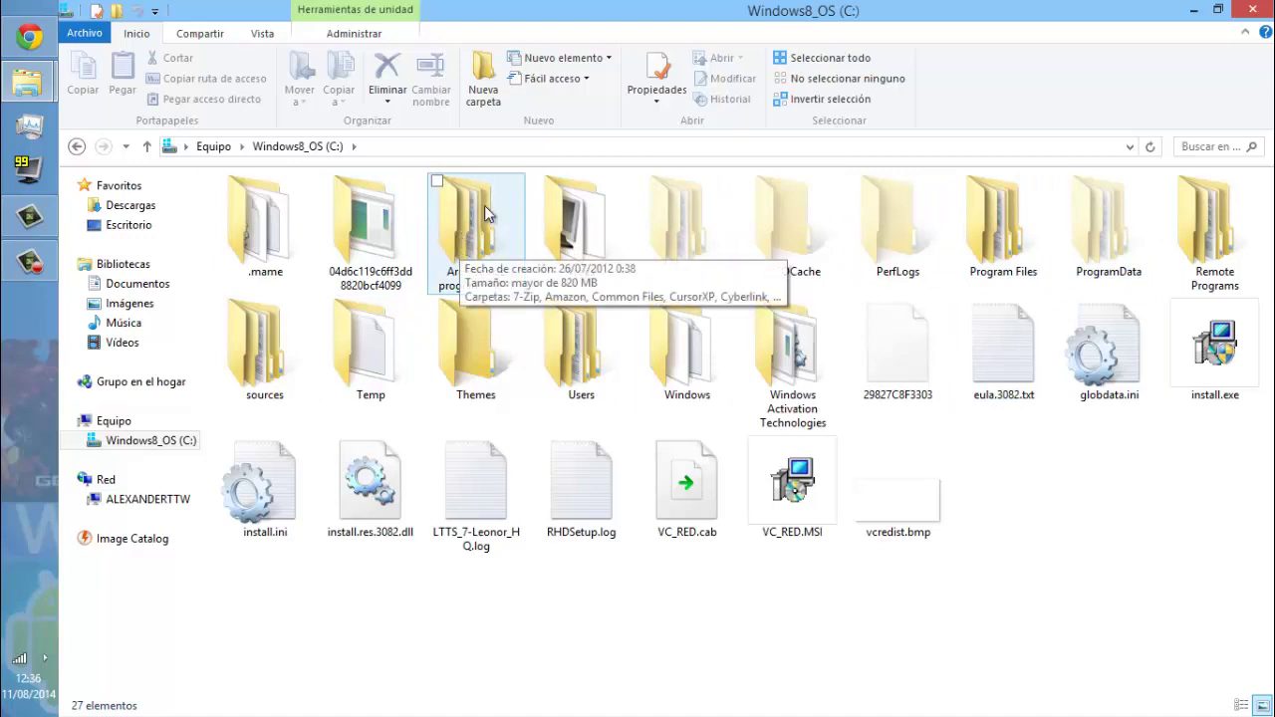
pyautogui.doubleClick(486, 215)
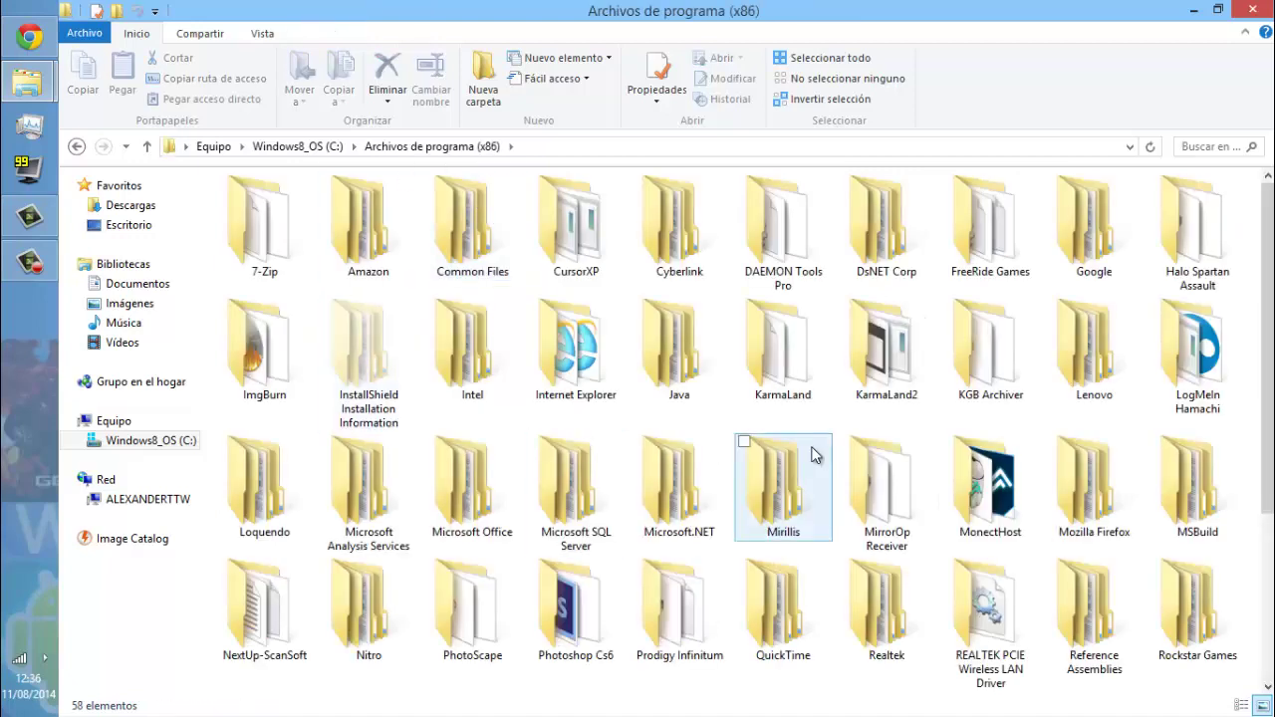
pyautogui.click(795, 510)
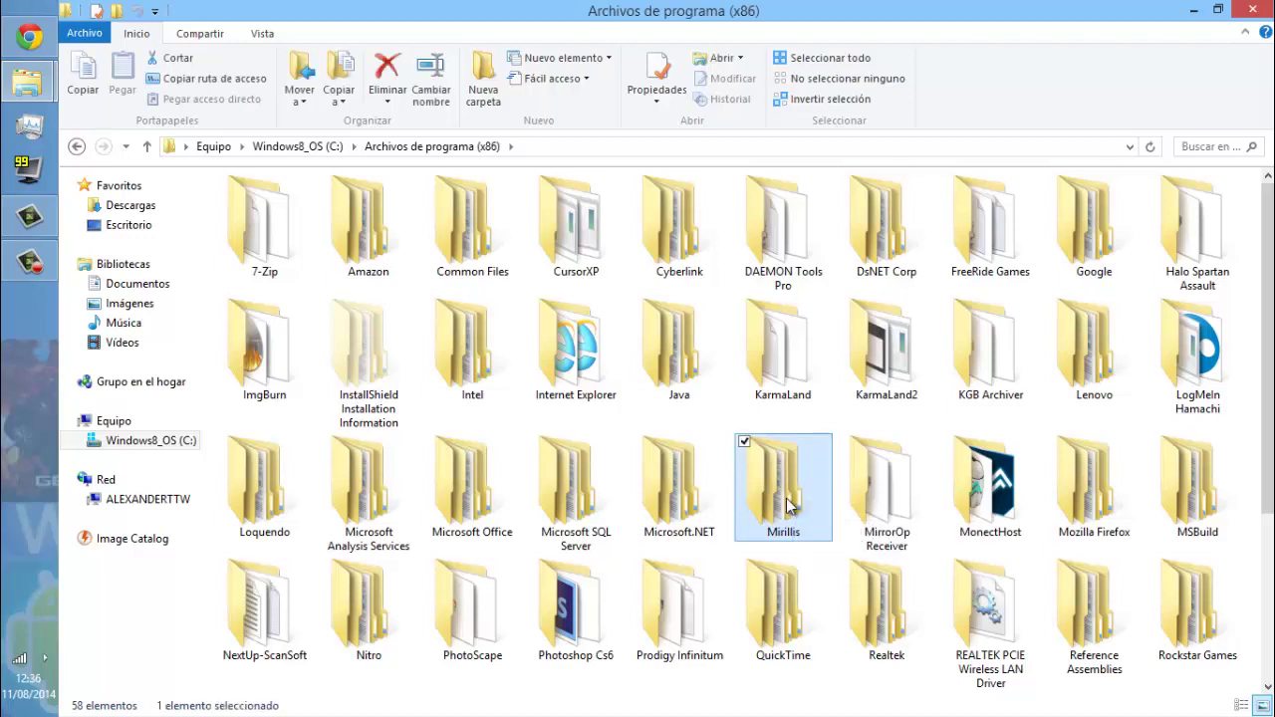
pyautogui.moveTo(788, 506)
pyautogui.doubleClick(787, 505)
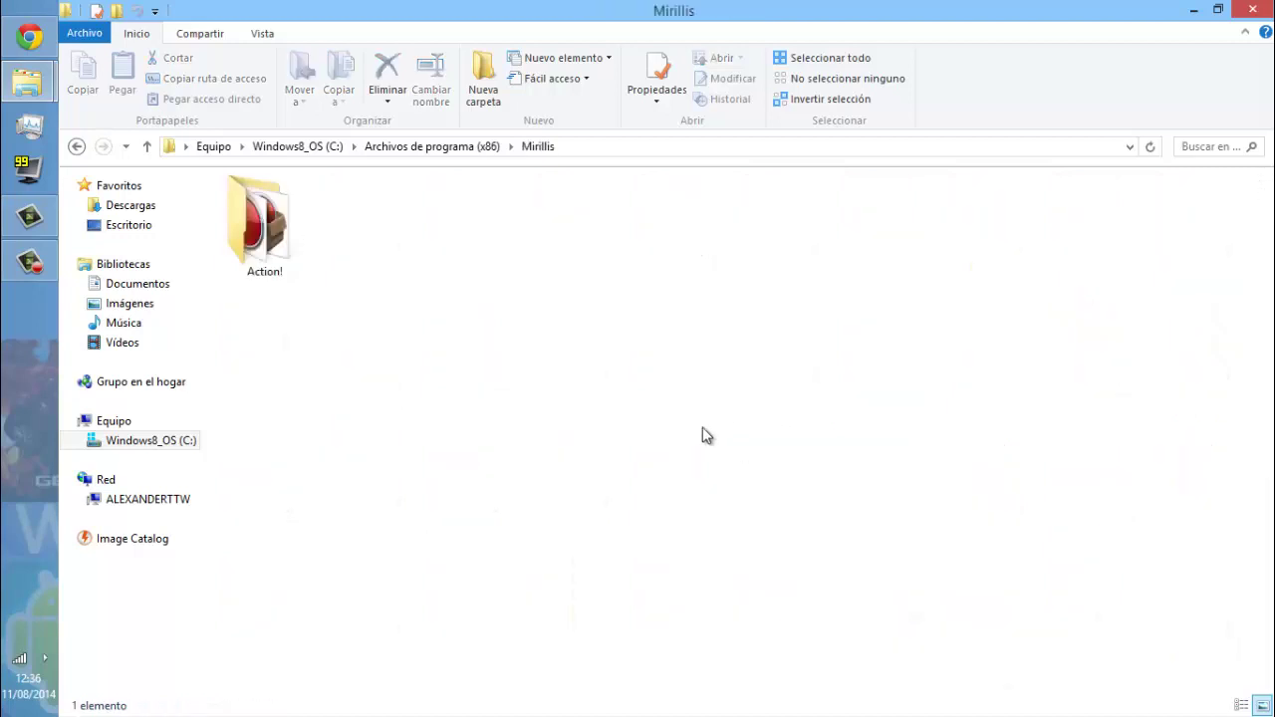
pyautogui.doubleClick(278, 220)
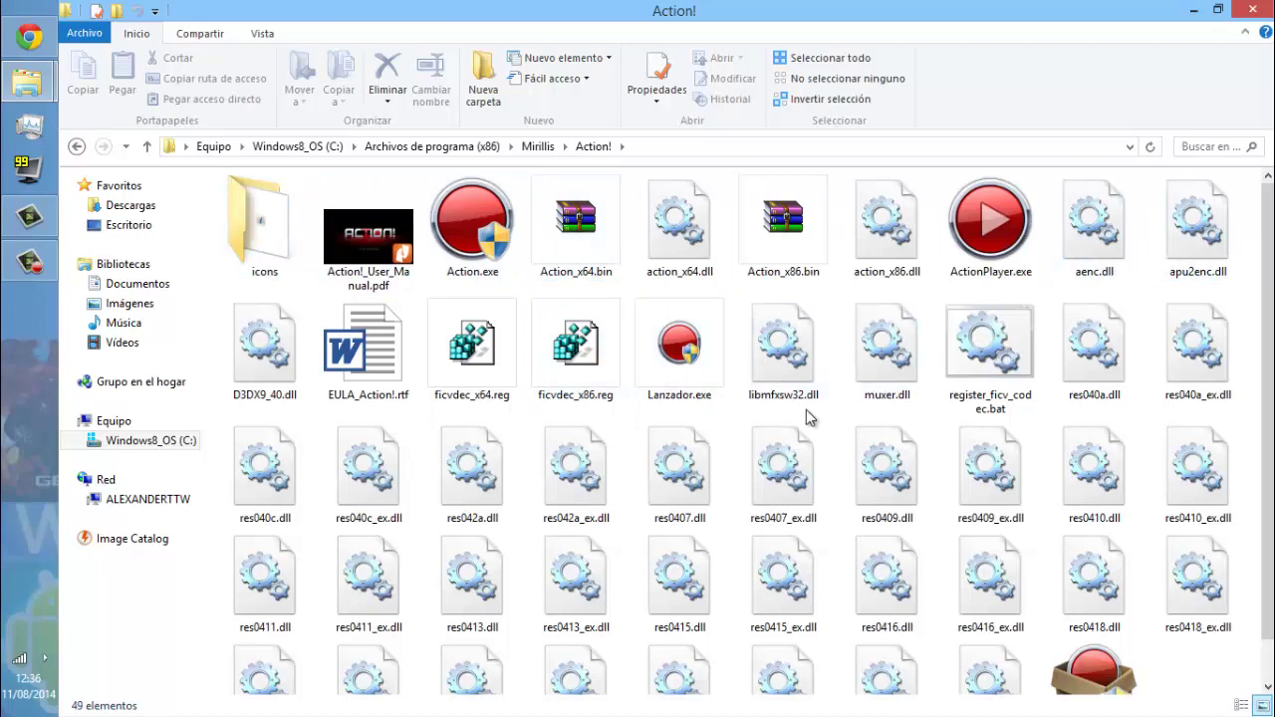
# Place the Action! installation folder beside the extracted Action folder and try to copy Lanzador.exe into it.
pyautogui.click(718, 377)
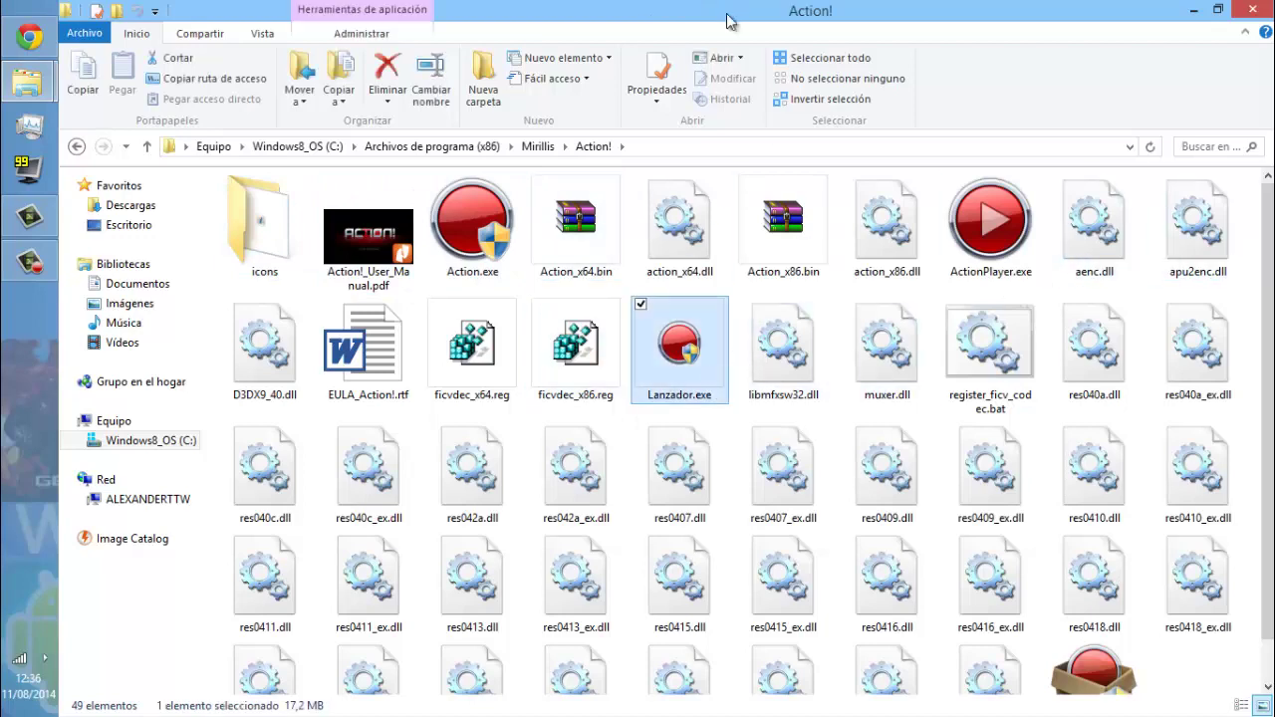
pyautogui.moveTo(729, 14); pyautogui.dragTo(62, 8)
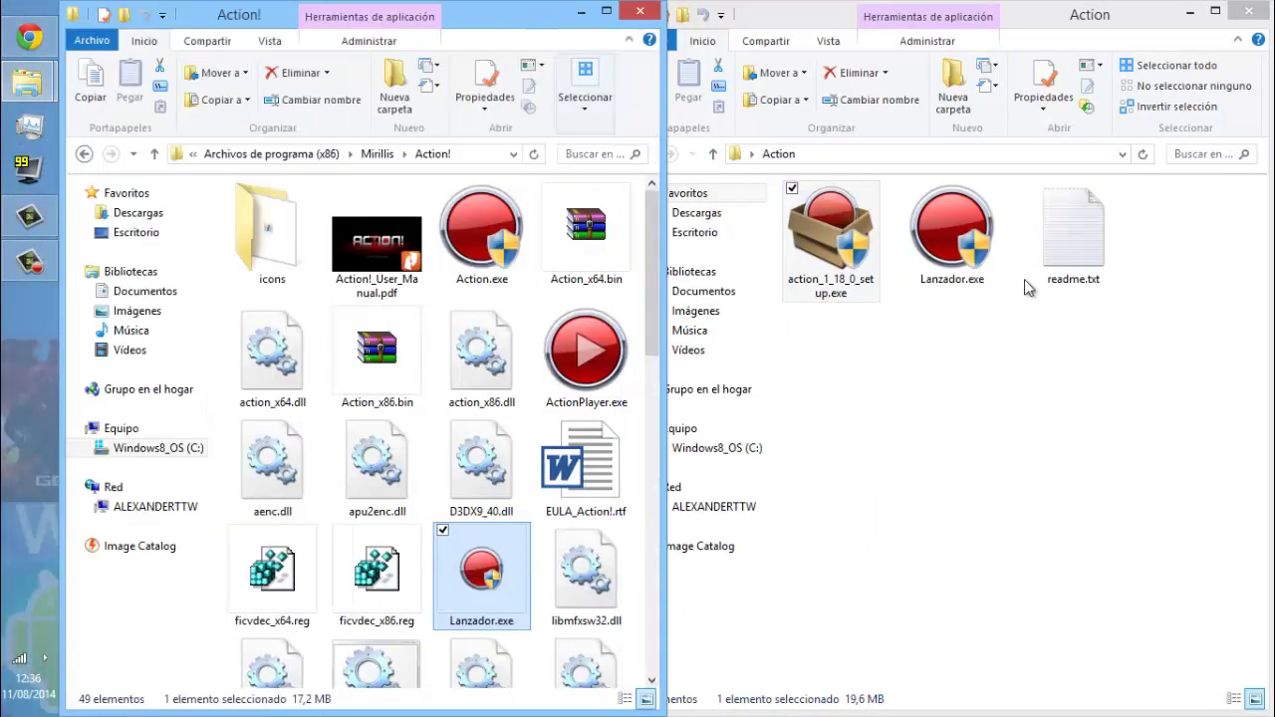
pyautogui.moveTo(931, 254); pyautogui.dragTo(692, 383)
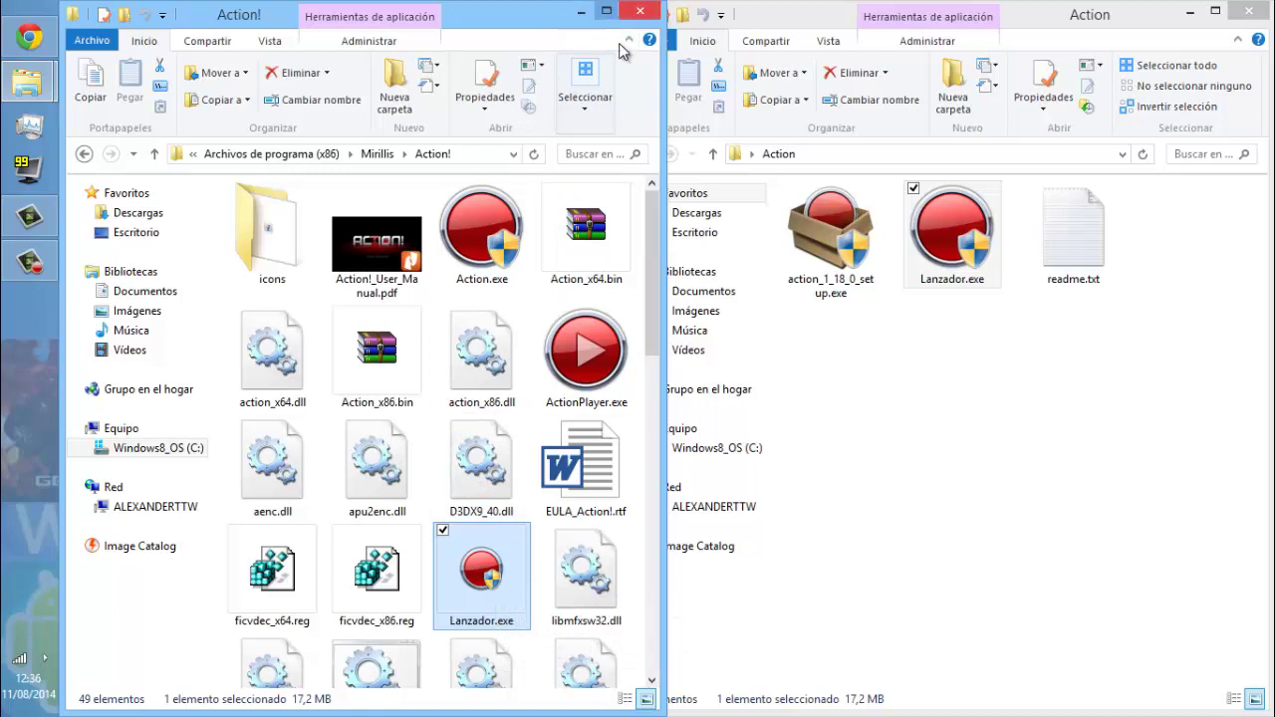
# Look at the option for sending a desktop shortcut of Lanzador.exe from the Action! installation folder.
pyautogui.rightClick(476, 592)
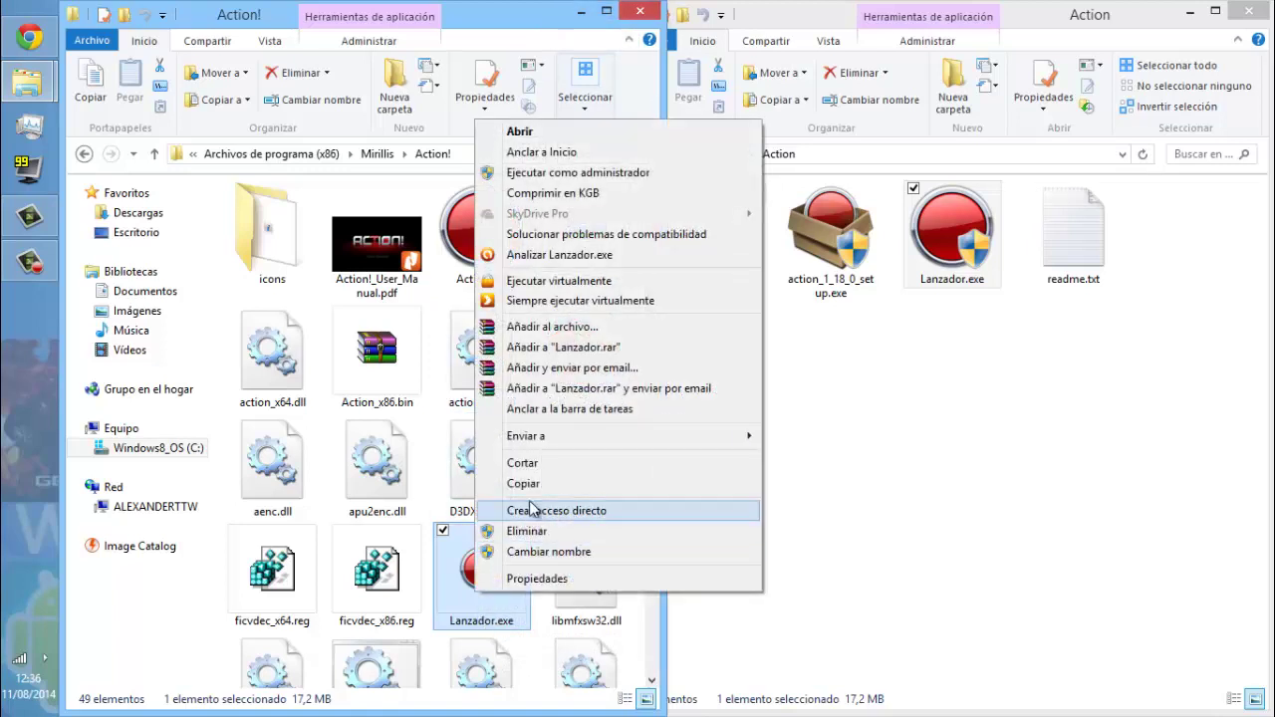
pyautogui.moveTo(545, 444)
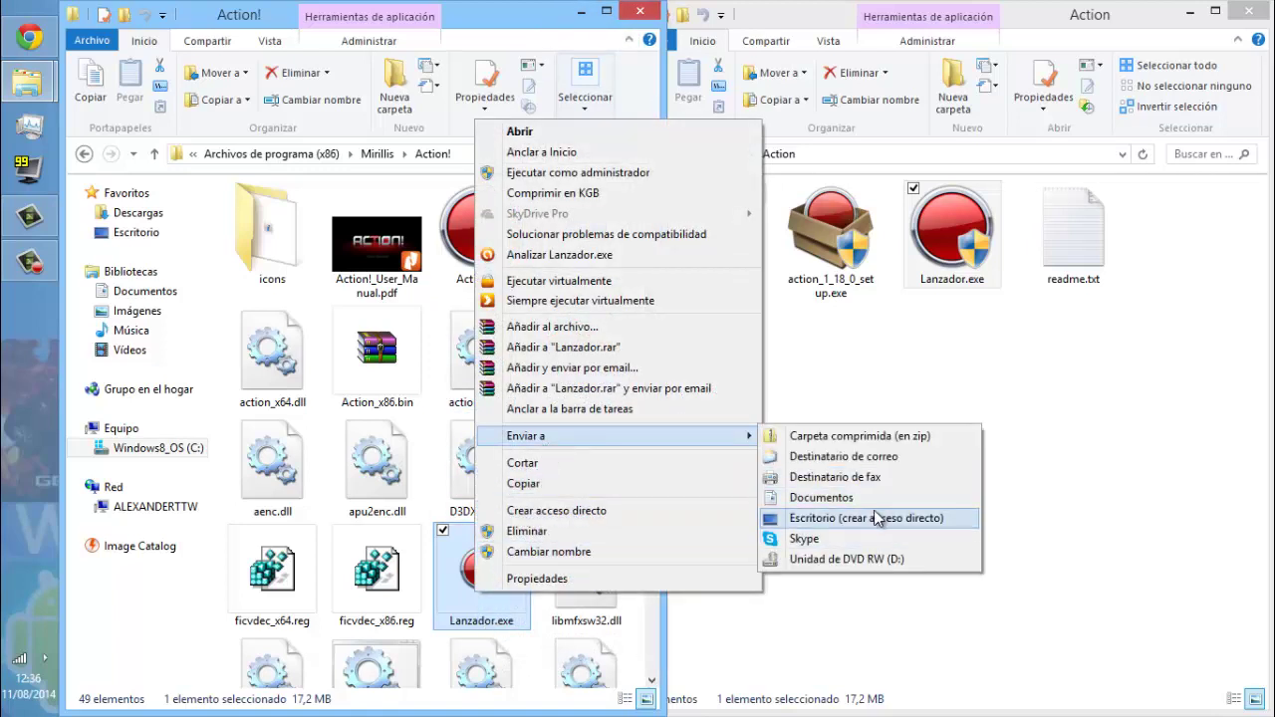
pyautogui.click(1139, 365)
pyautogui.click(527, 8)
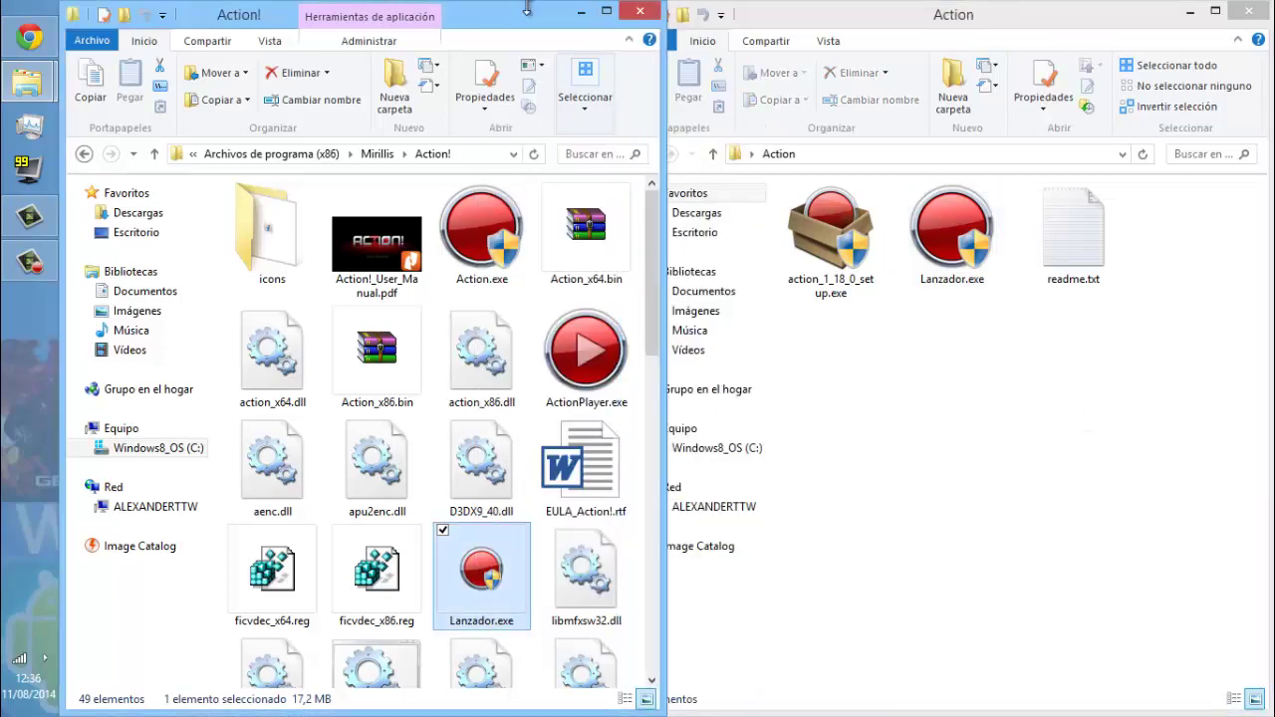
# Close both file explorer windows and move the extracted Action folder to another spot on the desktop.
pyautogui.click(661, 6)
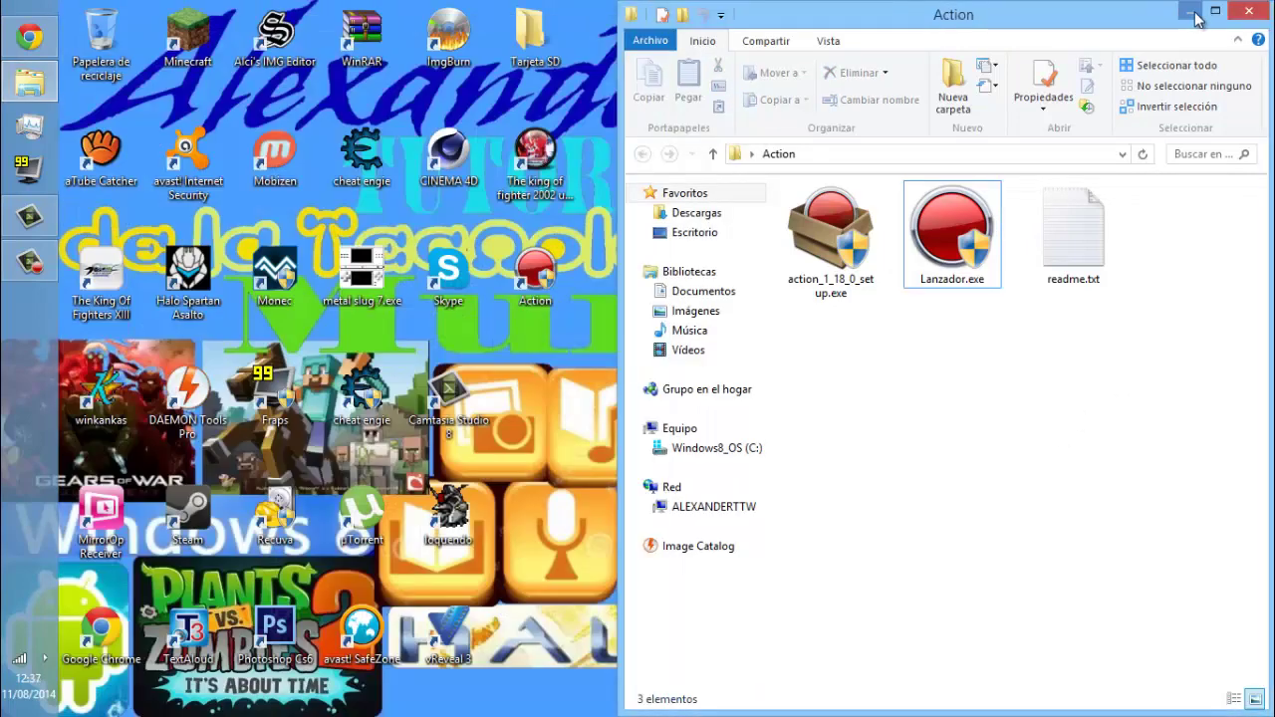
pyautogui.hotkey('alt', 'F4')
pyautogui.moveTo(970, 160); pyautogui.dragTo(787, 149)
# Enter Lanzador.exe as the new name of the Action desktop shortcut.
pyautogui.doubleClick(539, 277)
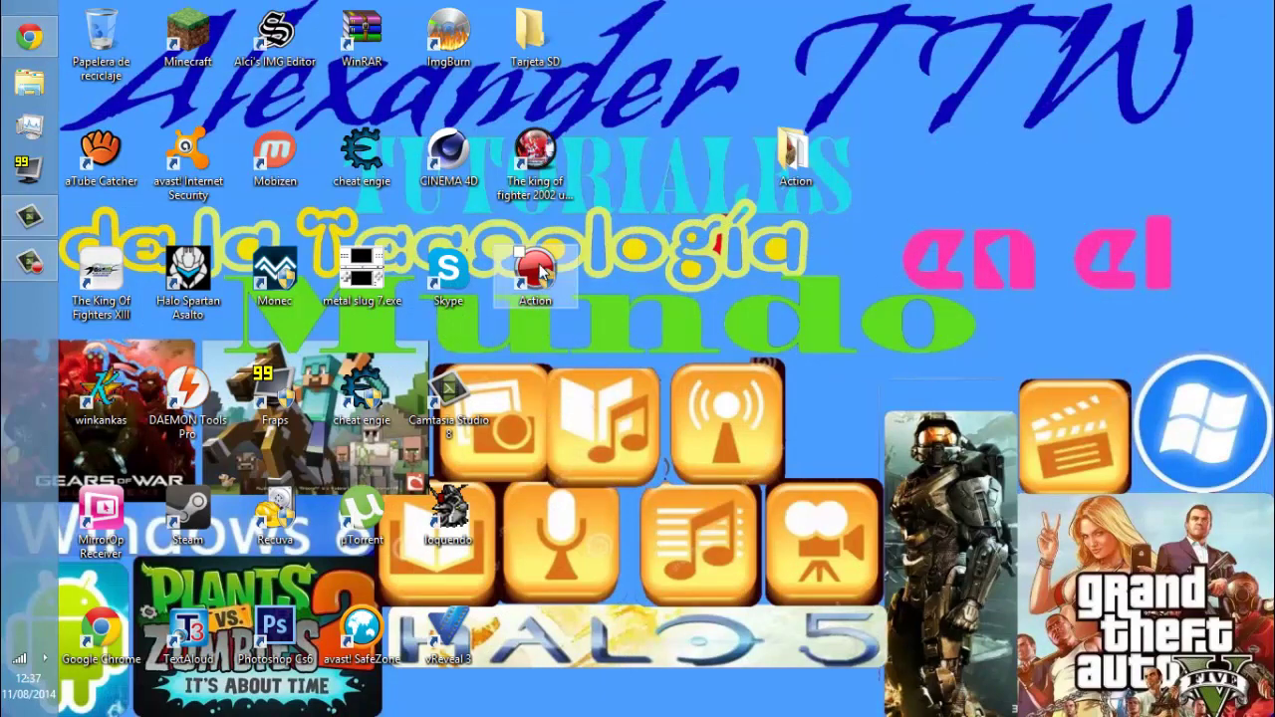
pyautogui.rightClick(544, 277)
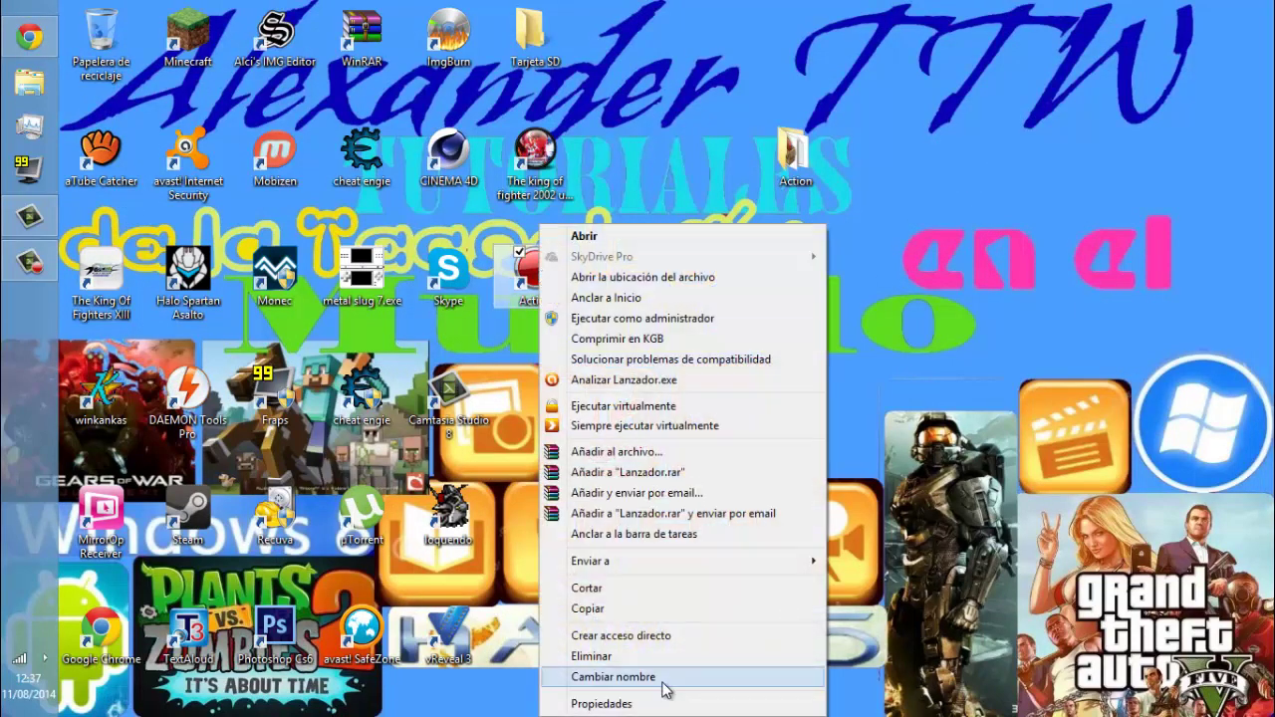
pyautogui.click(667, 670)
pyautogui.write('Lan')
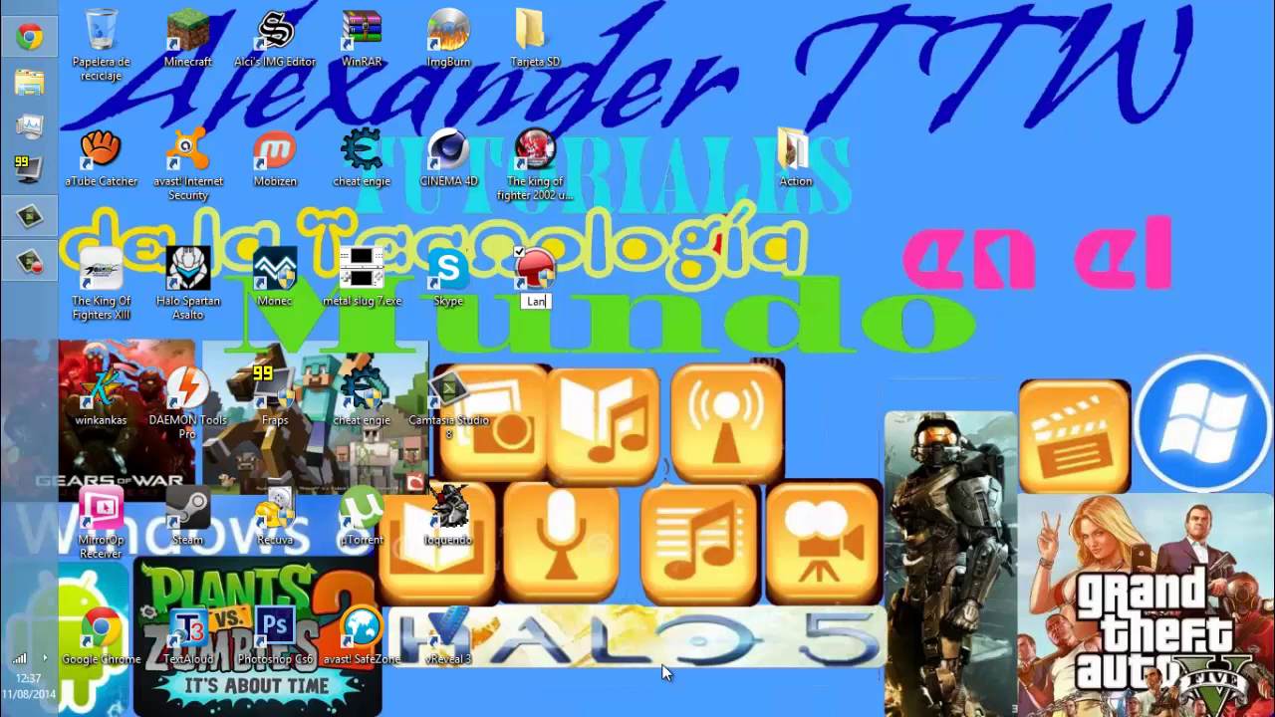
pyautogui.write('zador.exe')
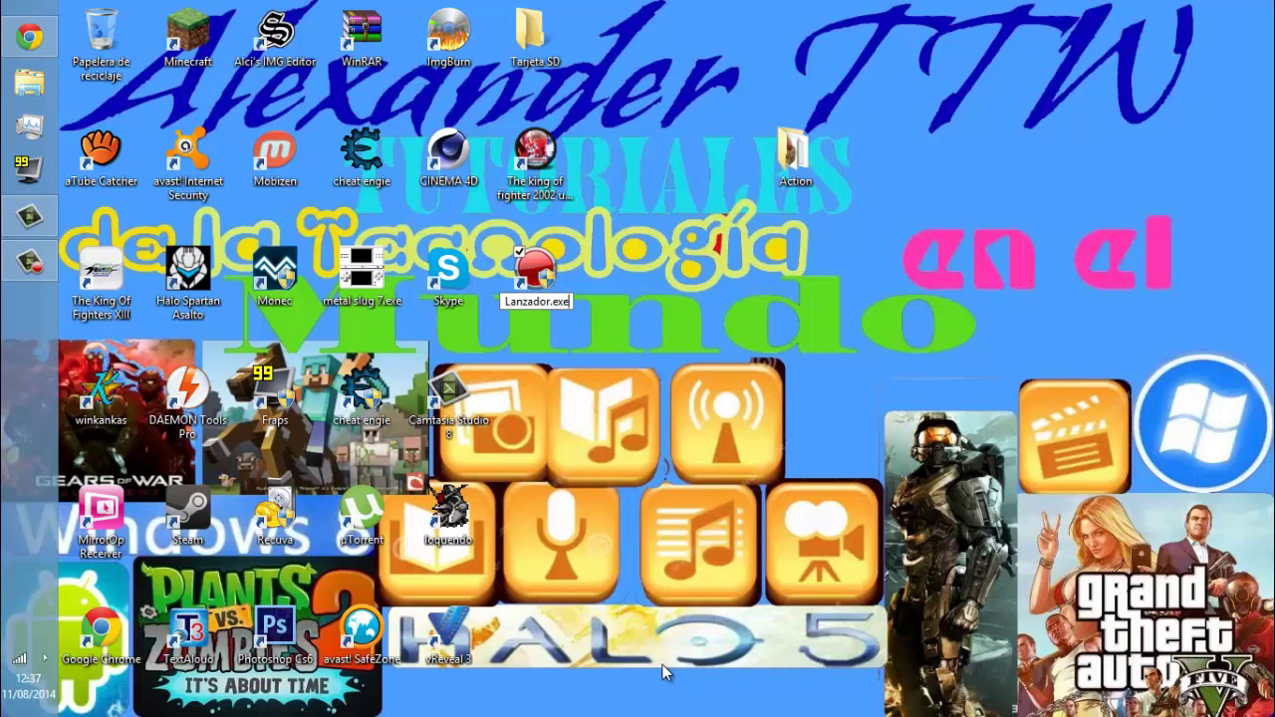
# Clear the entered shortcut name and name the desktop shortcut Action.
pyautogui.press('BackSpace')
pyautogui.press('BackSpace')
pyautogui.press('BackSpace')
pyautogui.press('BackSpace')
pyautogui.press('BackSpace')
pyautogui.press('BackSpace')
pyautogui.press('BackSpace')
pyautogui.press('BackSpace')
pyautogui.press('BackSpace')
pyautogui.press('BackSpace')
pyautogui.press('BackSpace')
pyautogui.press('BackSpace')
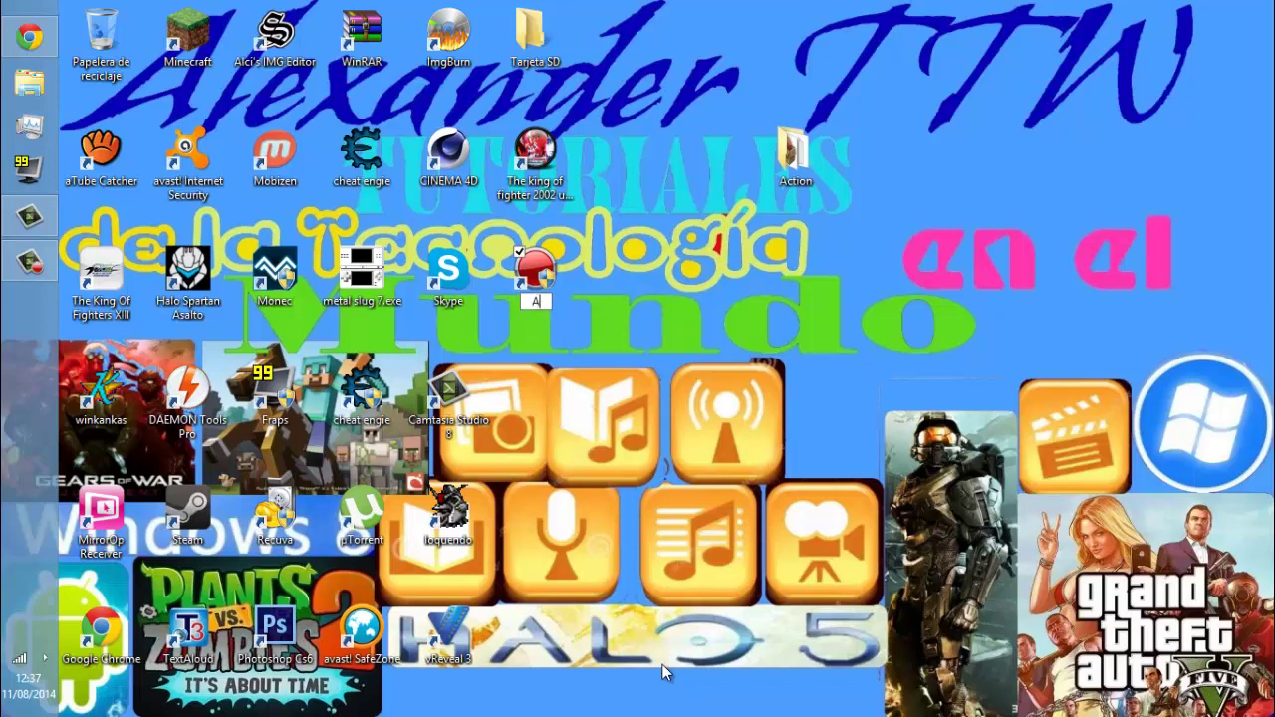
pyautogui.write('Action')
pyautogui.press('Return')
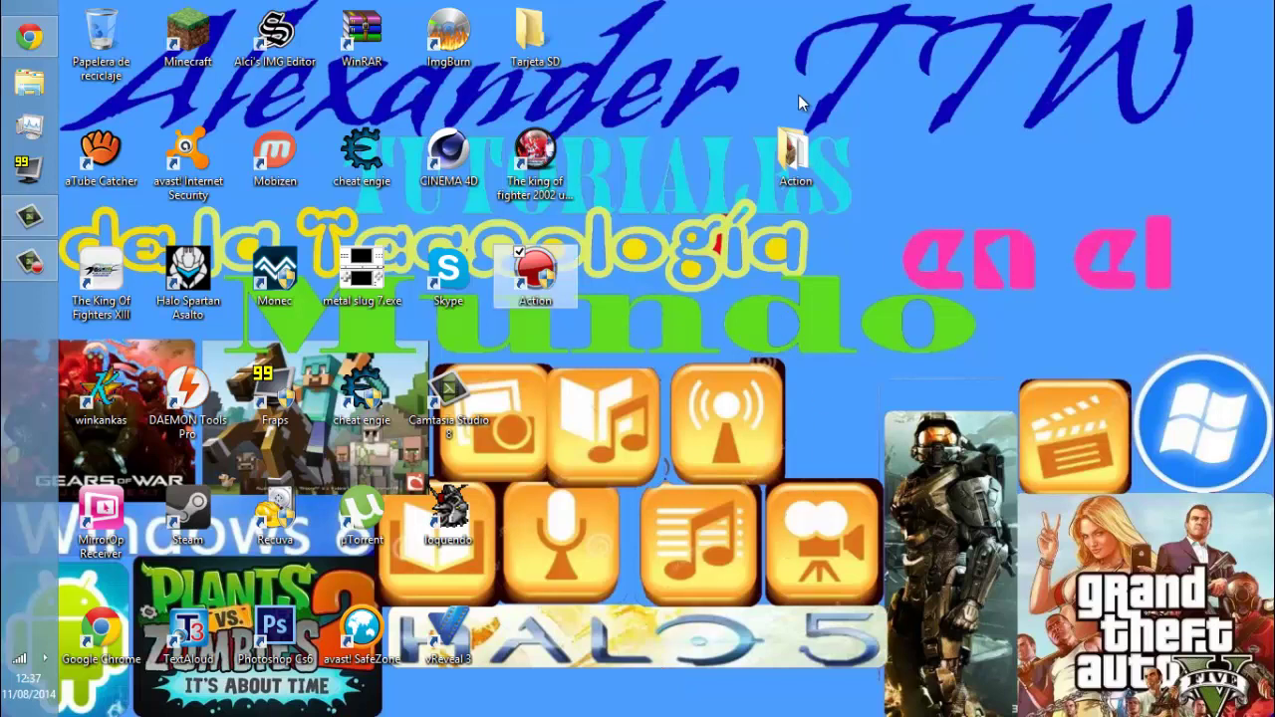
# Permanently delete the extracted Action folder from the desktop.
pyautogui.click(794, 155)
pyautogui.hotkey('shift', 'Delete')
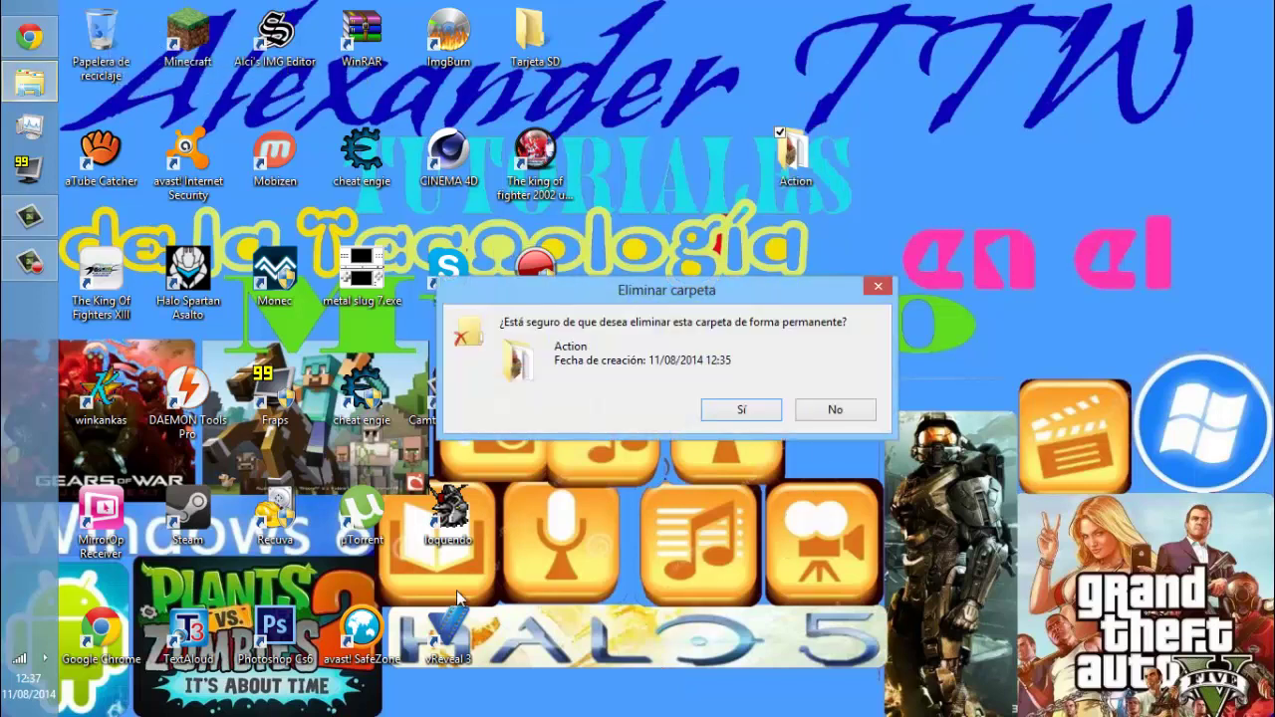
pyautogui.click(721, 419)
# Look through the app tiles on the Windows Start screen.
pyautogui.click(53, 686)
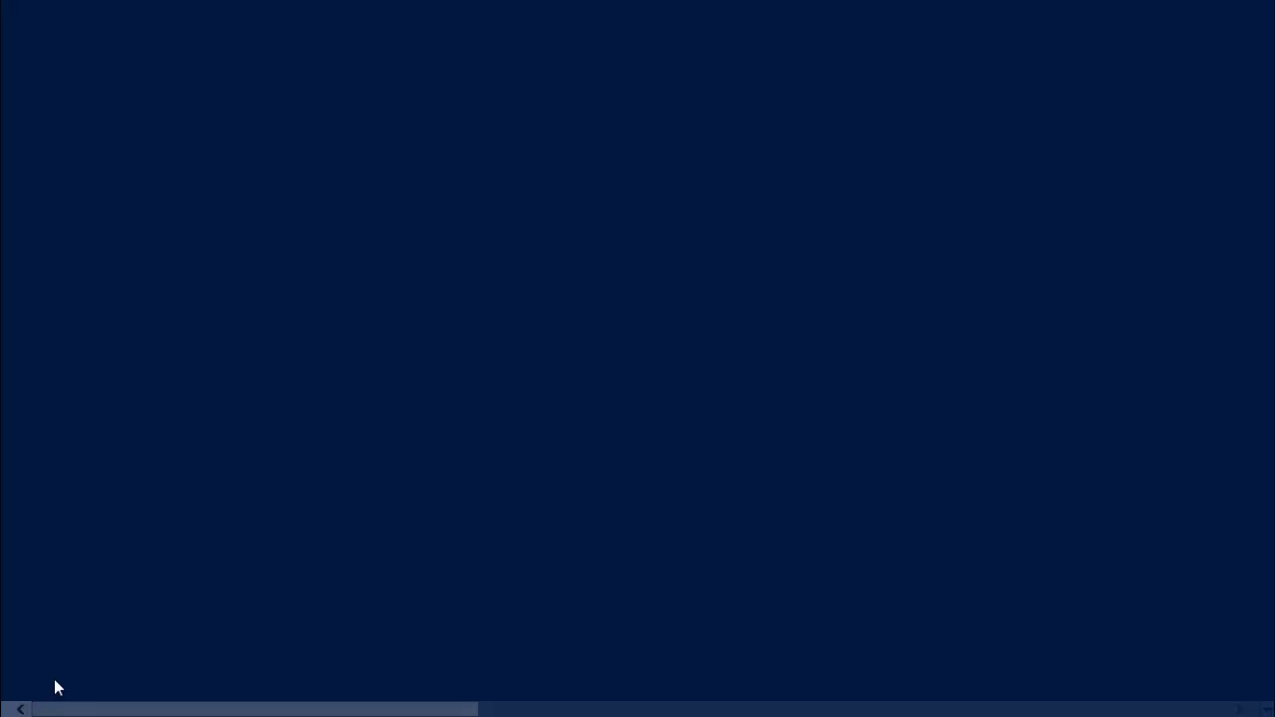
pyautogui.scroll(-5, 646, 649)
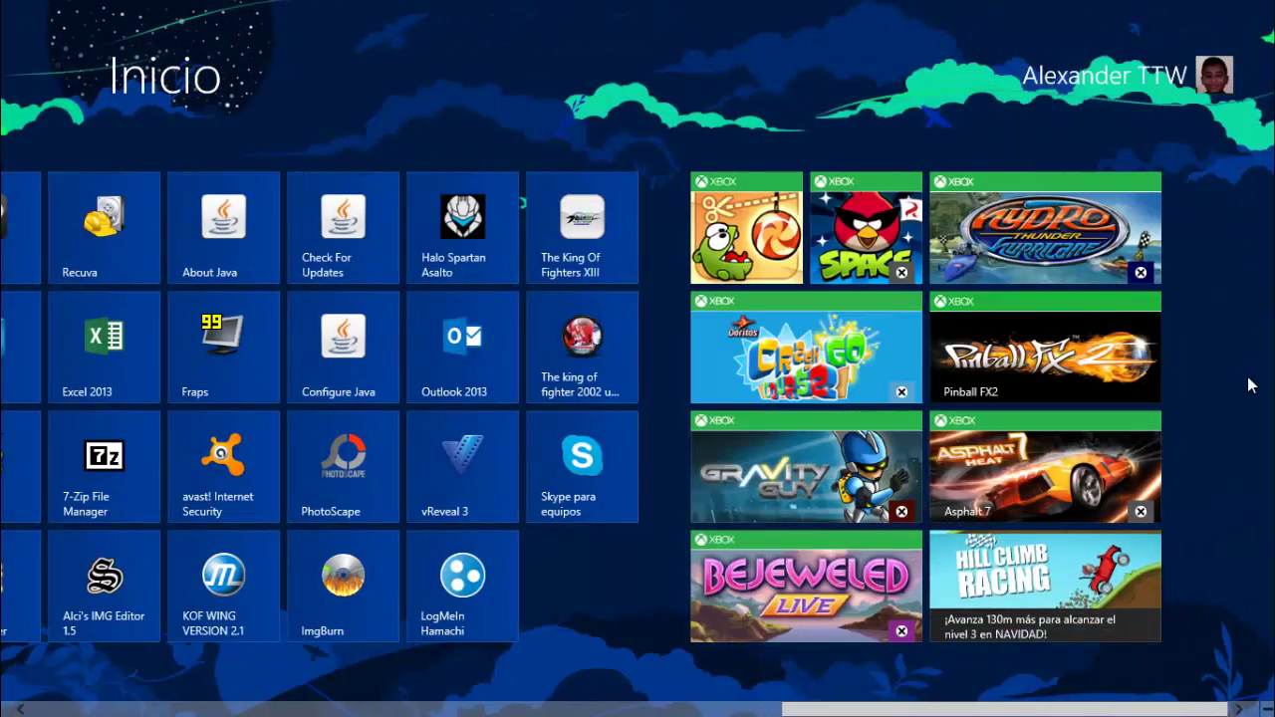
pyautogui.scroll(5, 1243, 431)
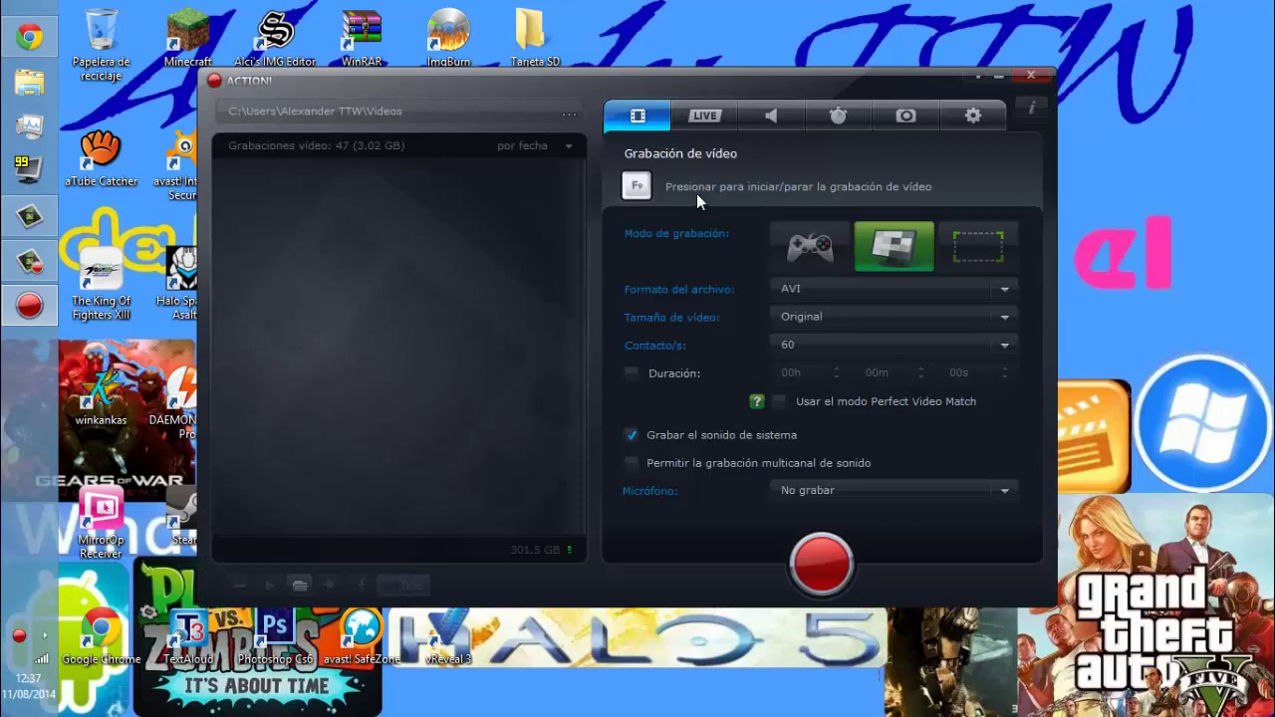
# Hide the Action! window to the notification area and restore it from there.
pyautogui.click(981, 78)
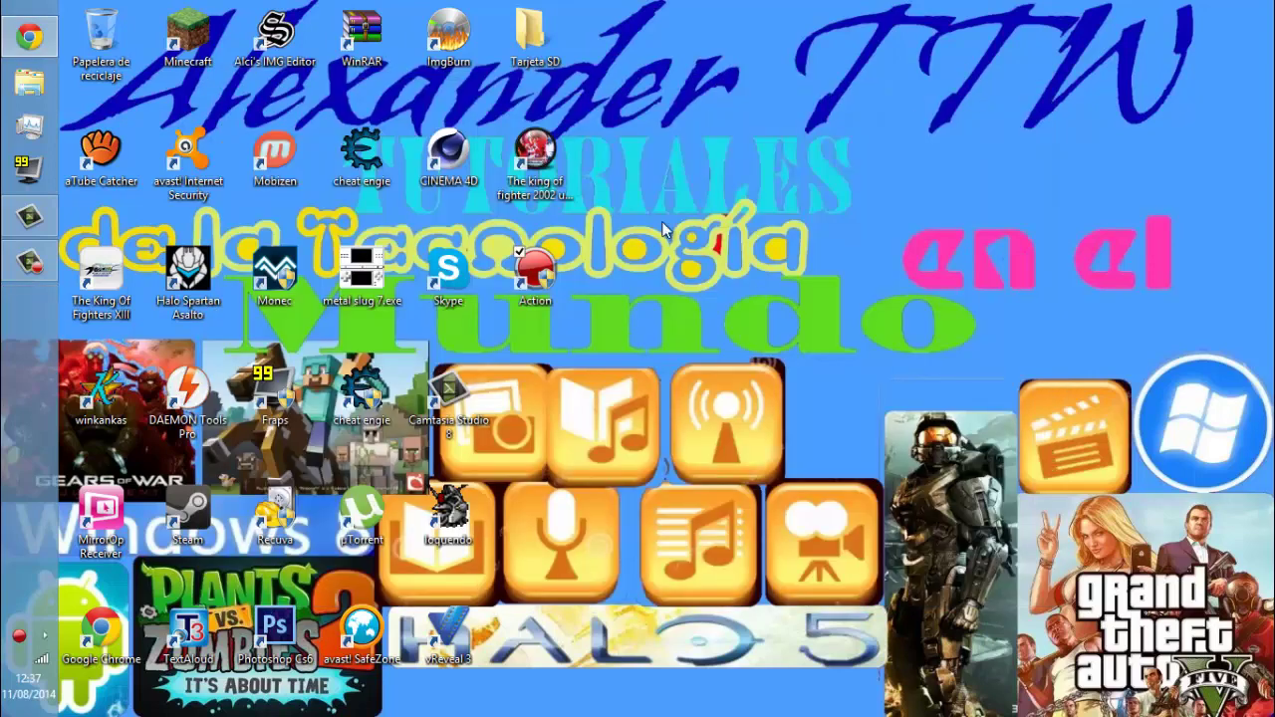
pyautogui.rightClick(534, 295)
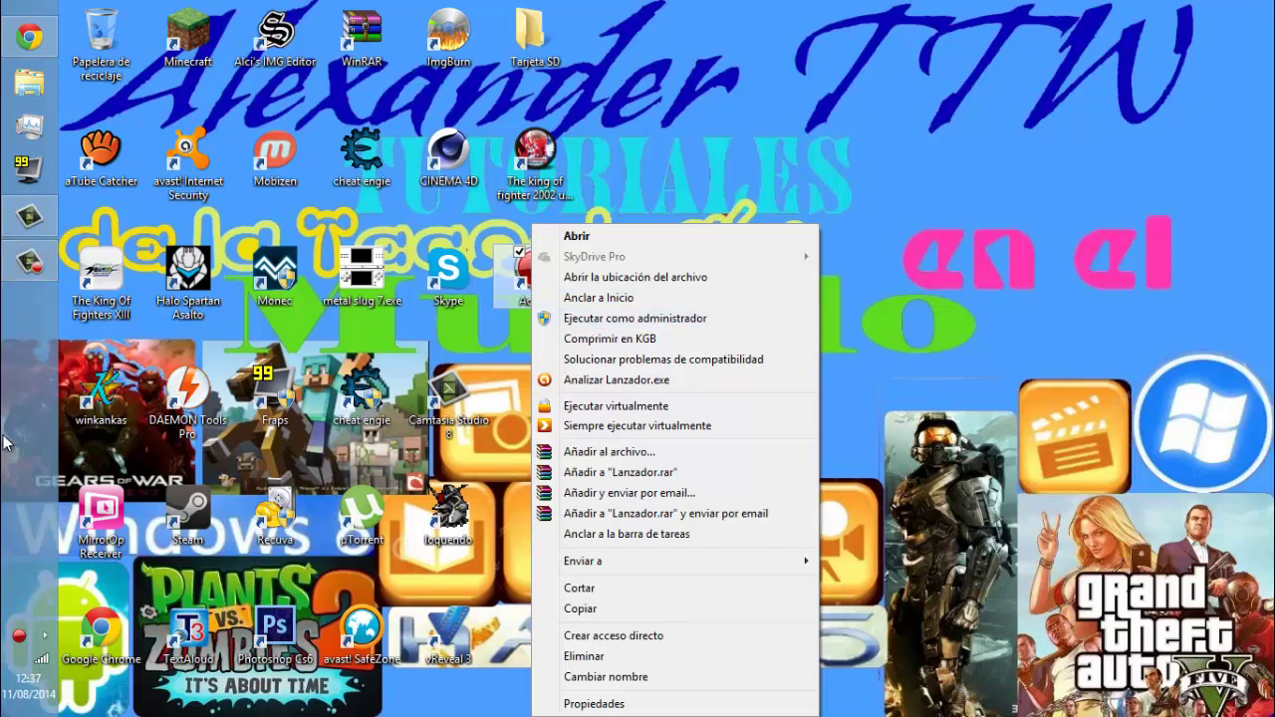
pyautogui.click(20, 637)
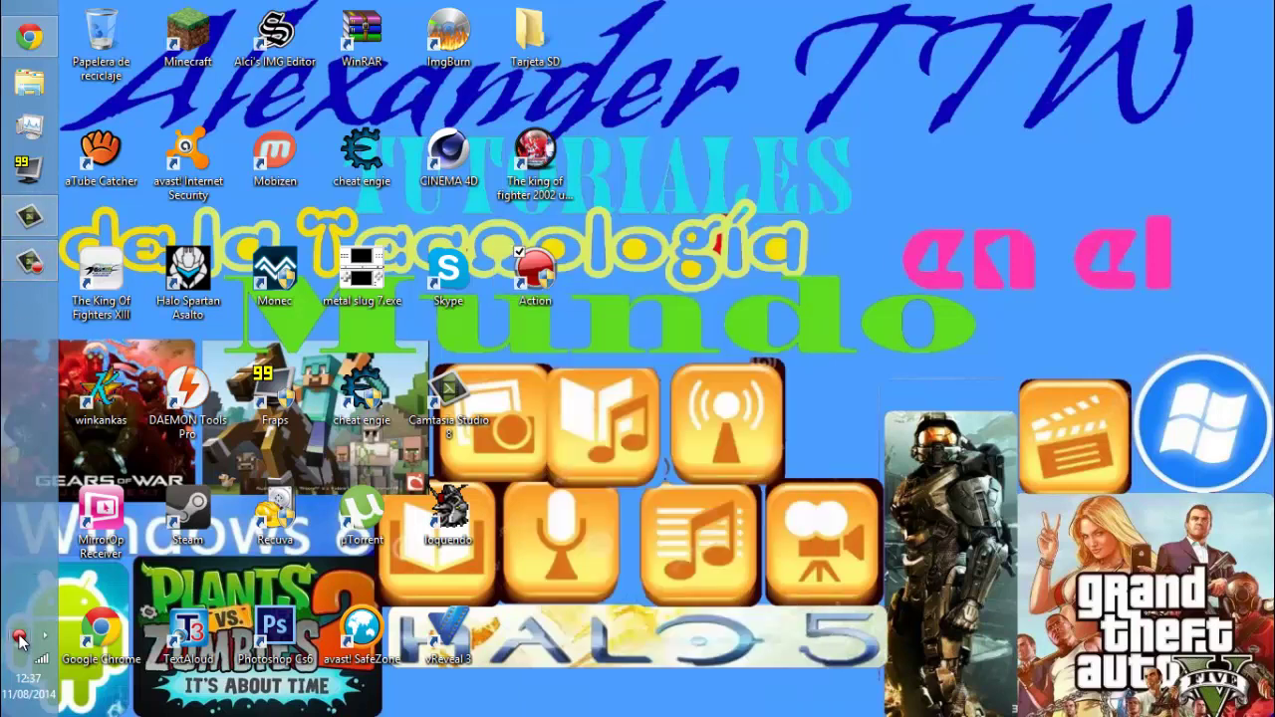
pyautogui.click(20, 637)
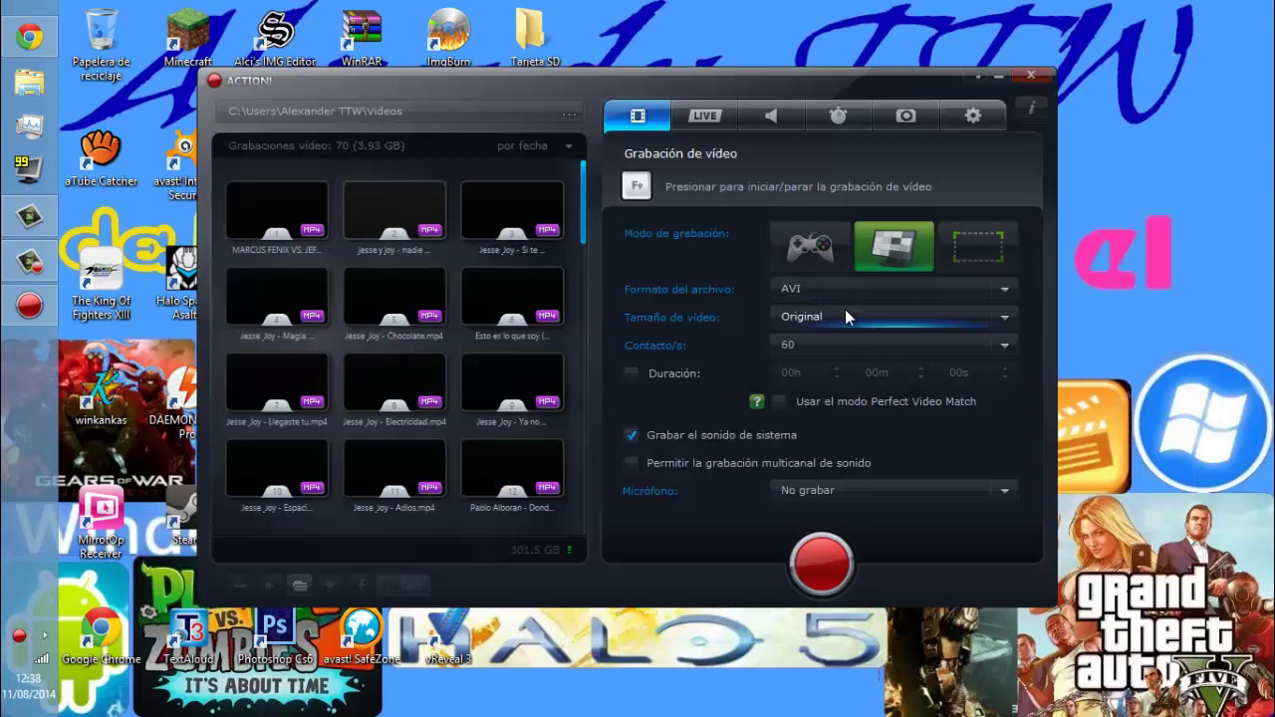
# Show the general configuration and browse for the recordings folder from the C: root through Users into the personal profile folder.
pyautogui.click(973, 115)
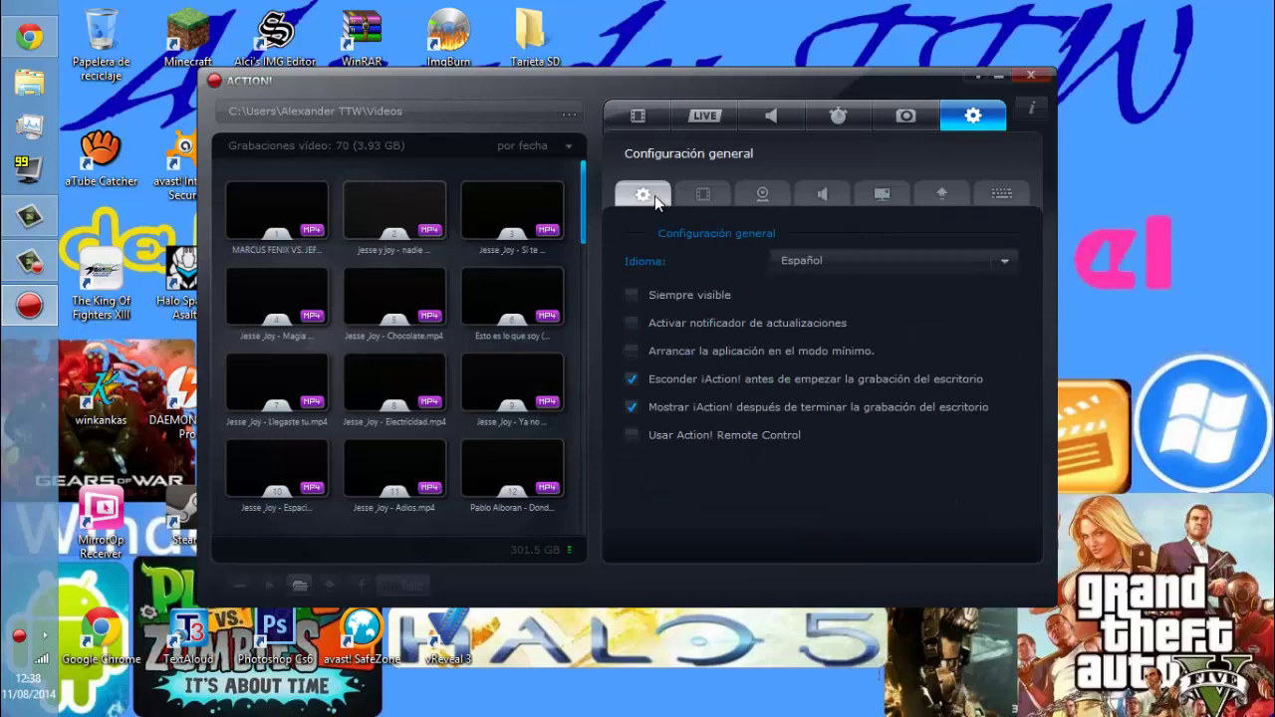
pyautogui.click(568, 116)
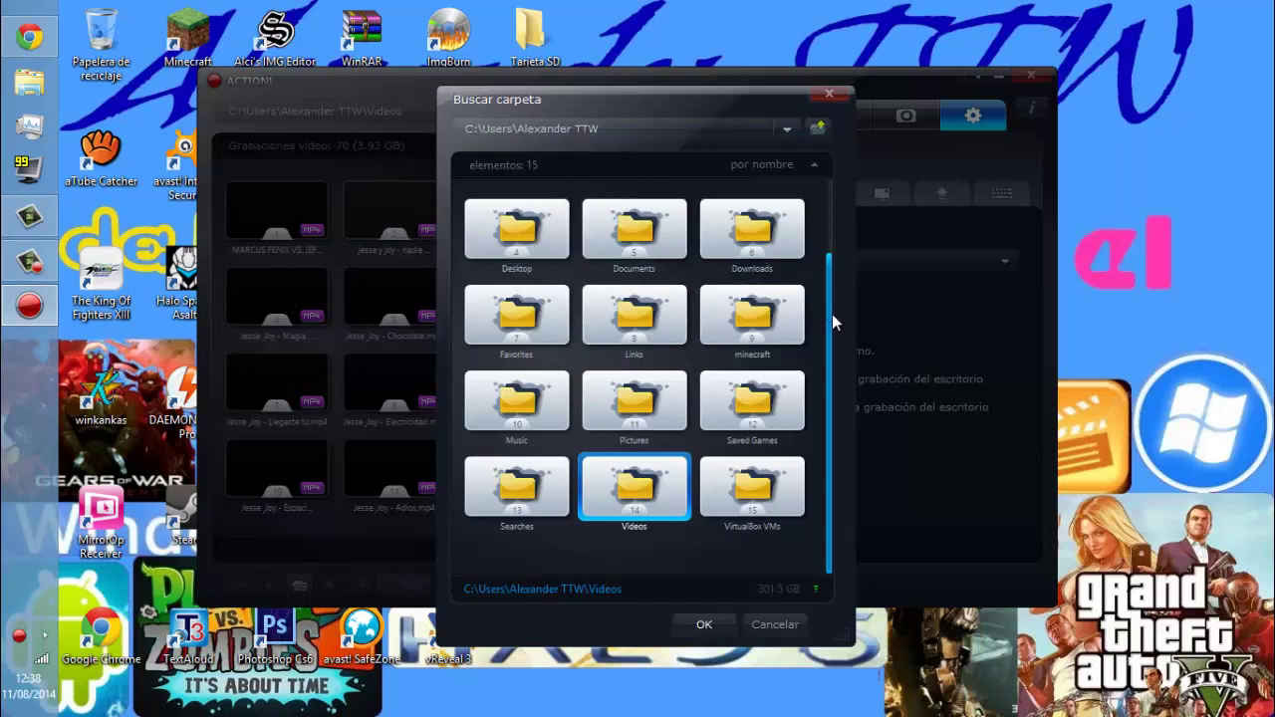
pyautogui.click(817, 130)
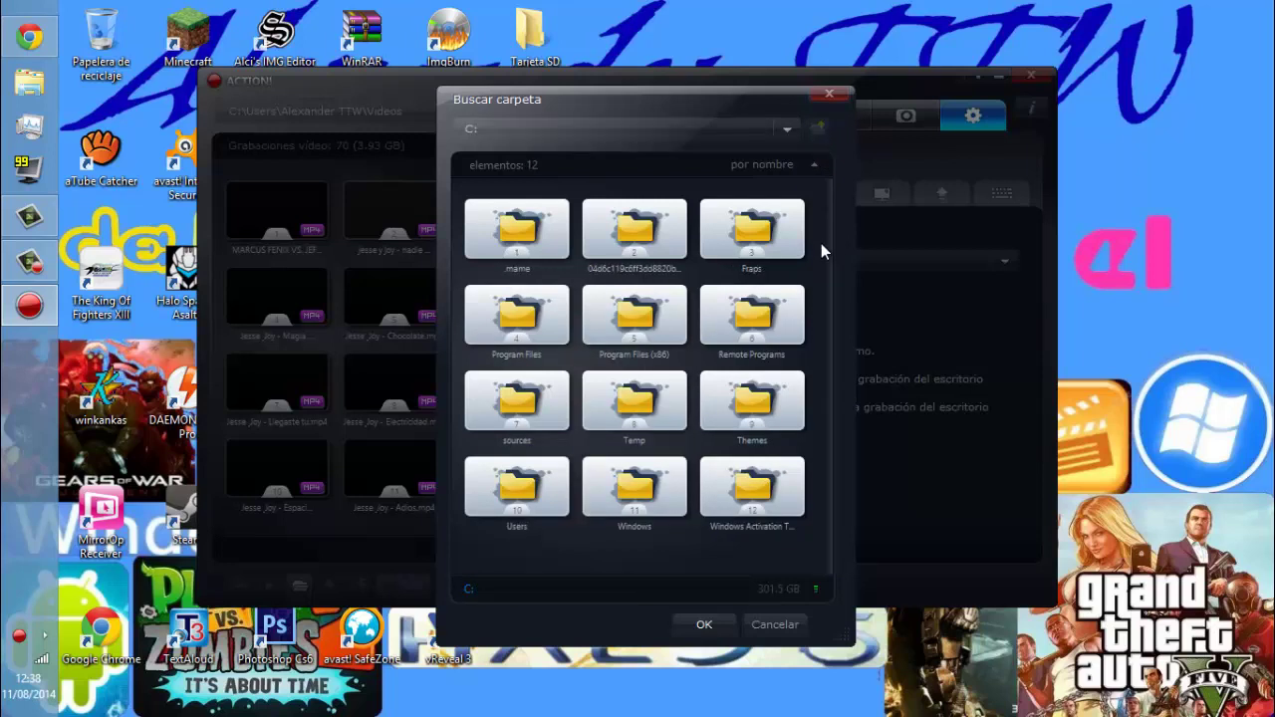
pyautogui.doubleClick(534, 506)
pyautogui.doubleClick(538, 231)
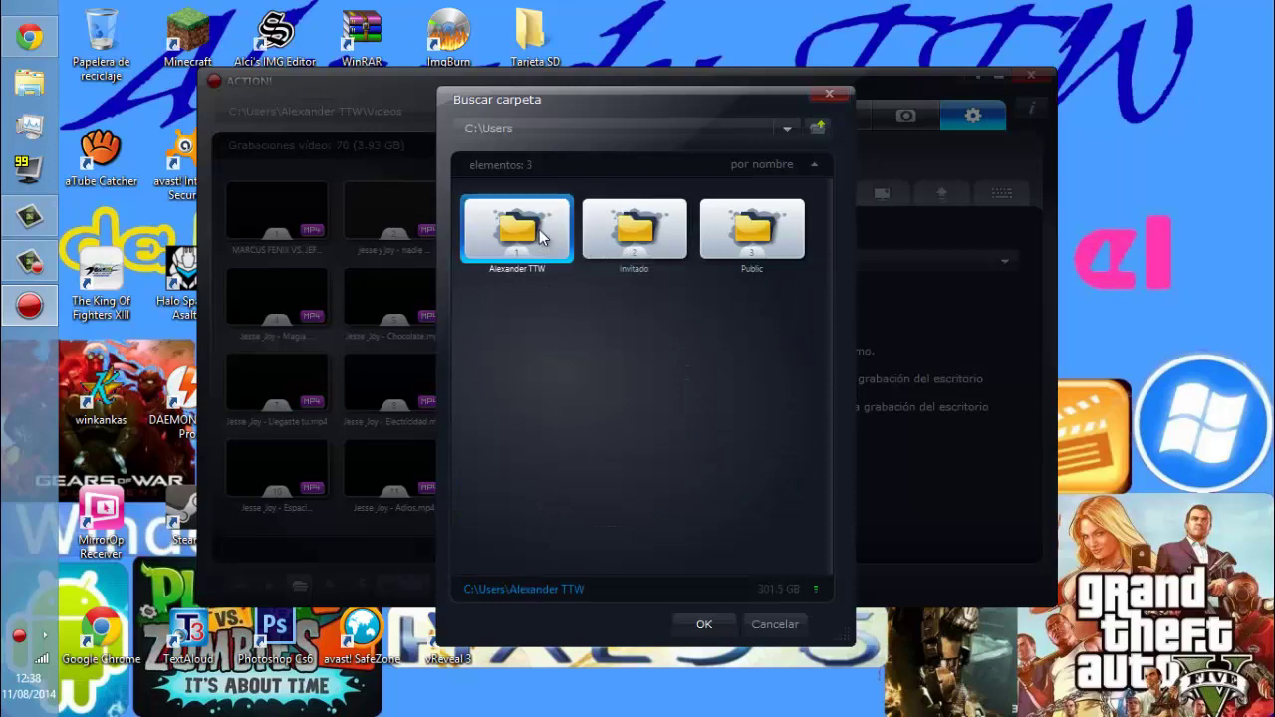
pyautogui.moveTo(828, 223); pyautogui.dragTo(828, 265)
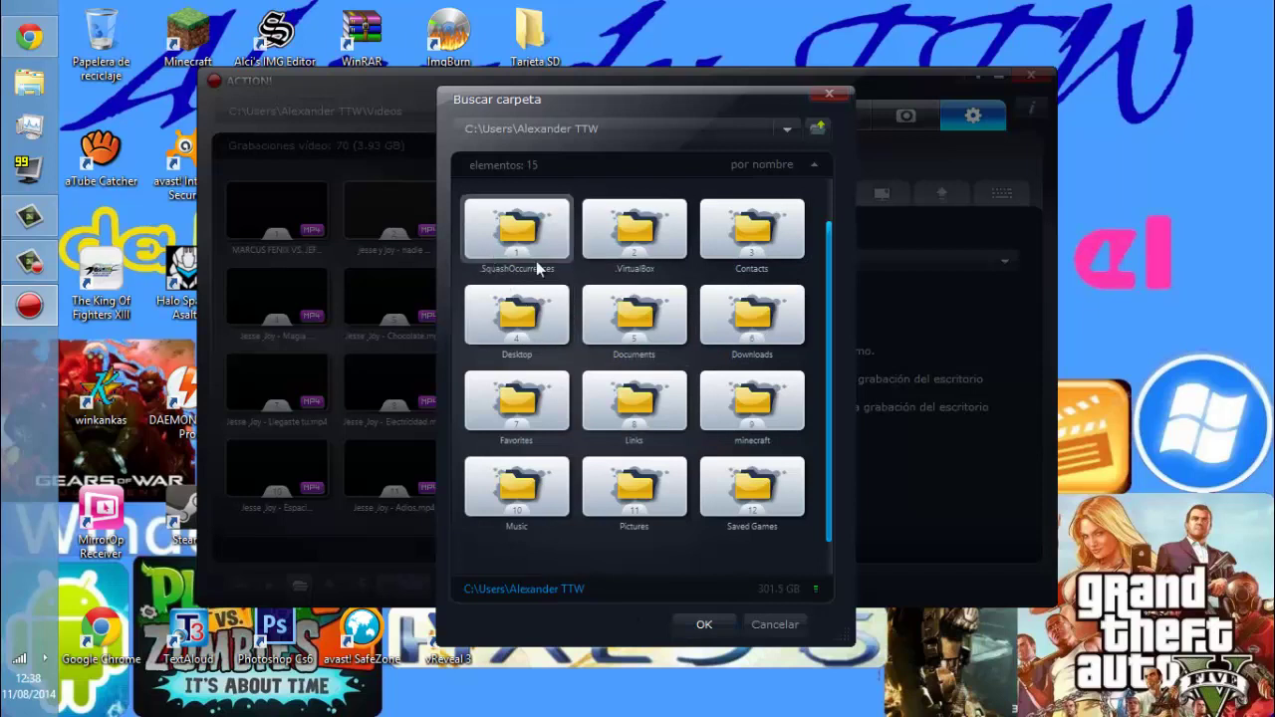
# Look inside the Documents and Favorites folders of the profile in the recordings folder picker.
pyautogui.doubleClick(637, 334)
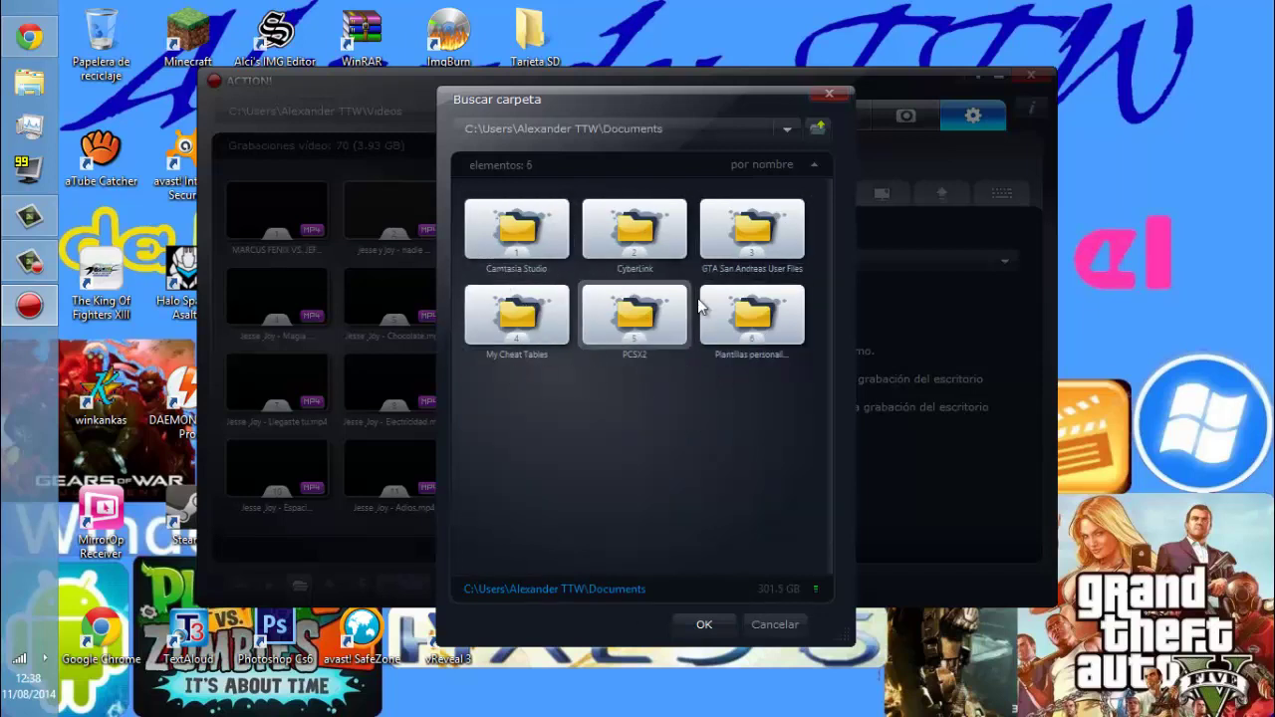
pyautogui.click(817, 129)
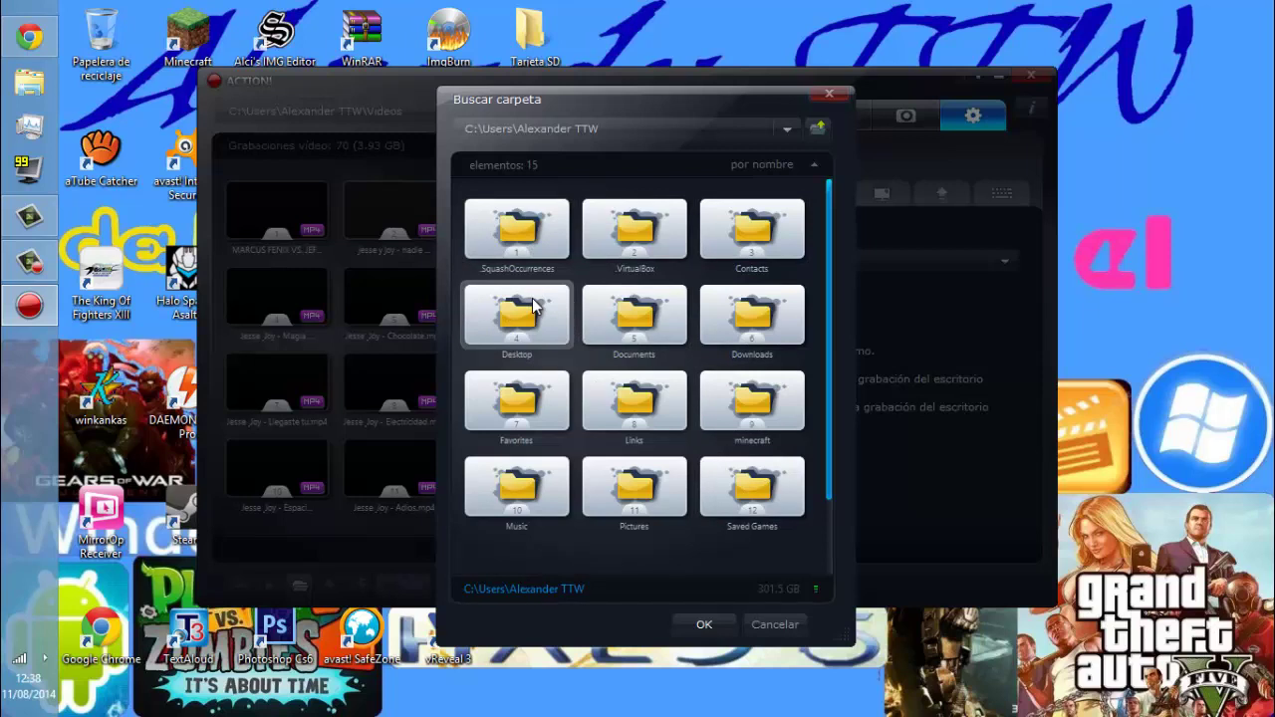
pyautogui.doubleClick(530, 424)
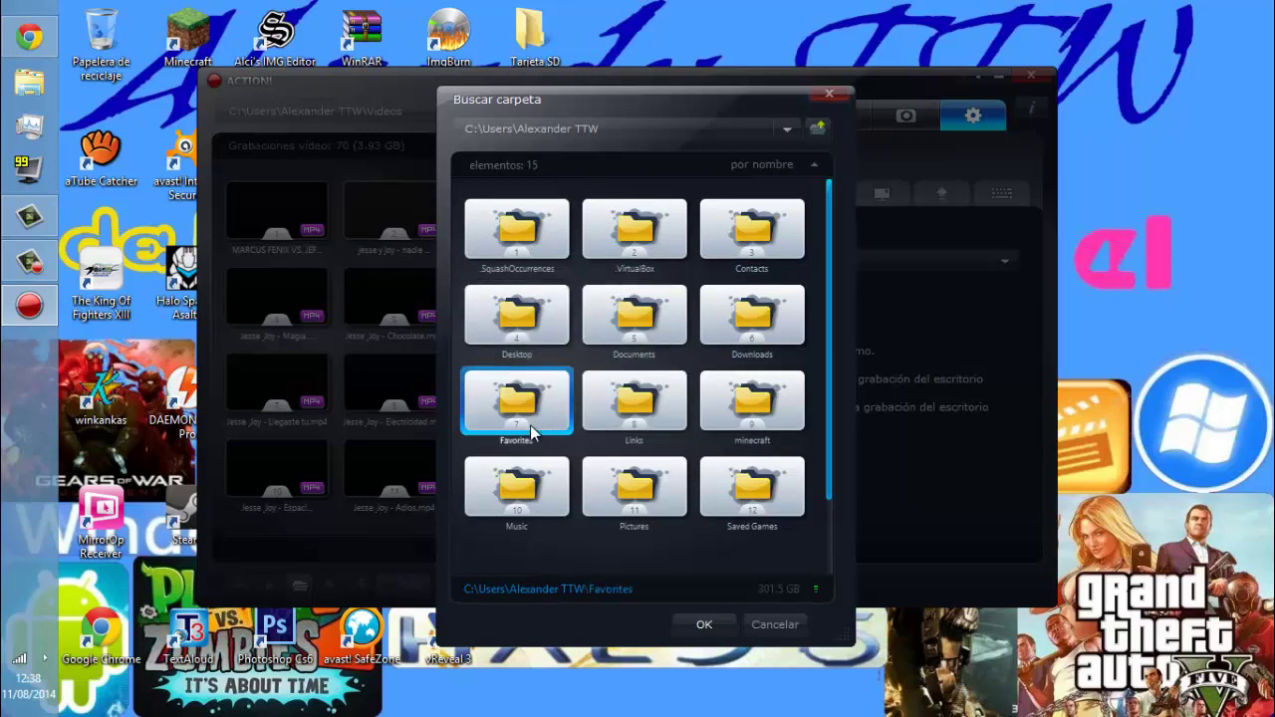
pyautogui.click(816, 128)
# Check the Bibliotecas window in the file explorer and close it again.
pyautogui.click(30, 83)
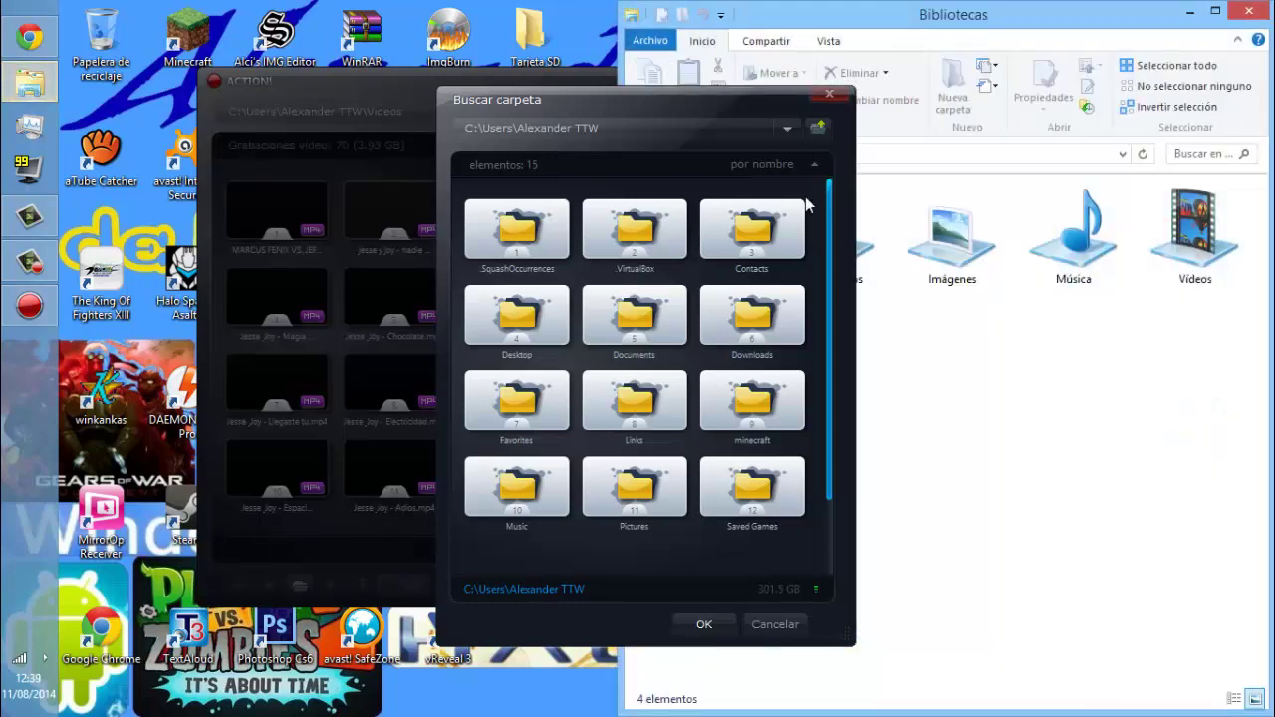
pyautogui.moveTo(971, 22); pyautogui.dragTo(782, 22)
pyautogui.click(1063, 15)
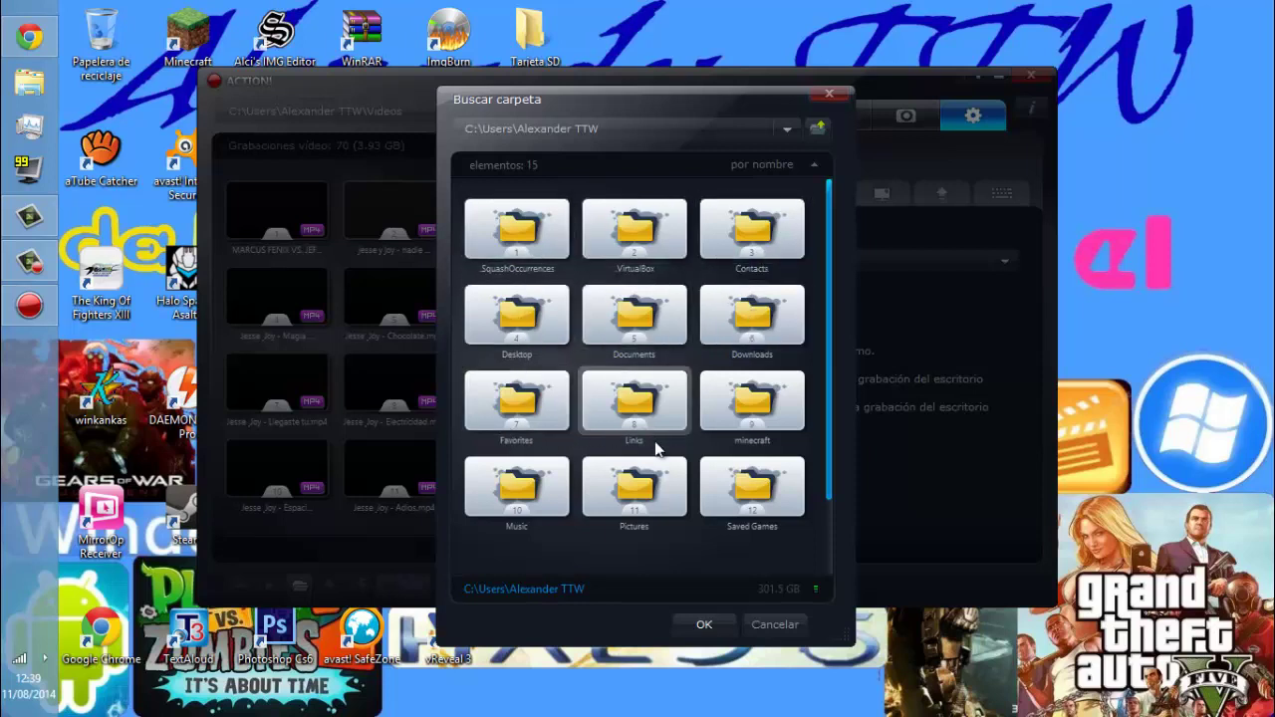
# Look inside the Contacts, .SquashOccurrences and .VirtualBox folders of the profile in the recordings folder picker.
pyautogui.doubleClick(762, 237)
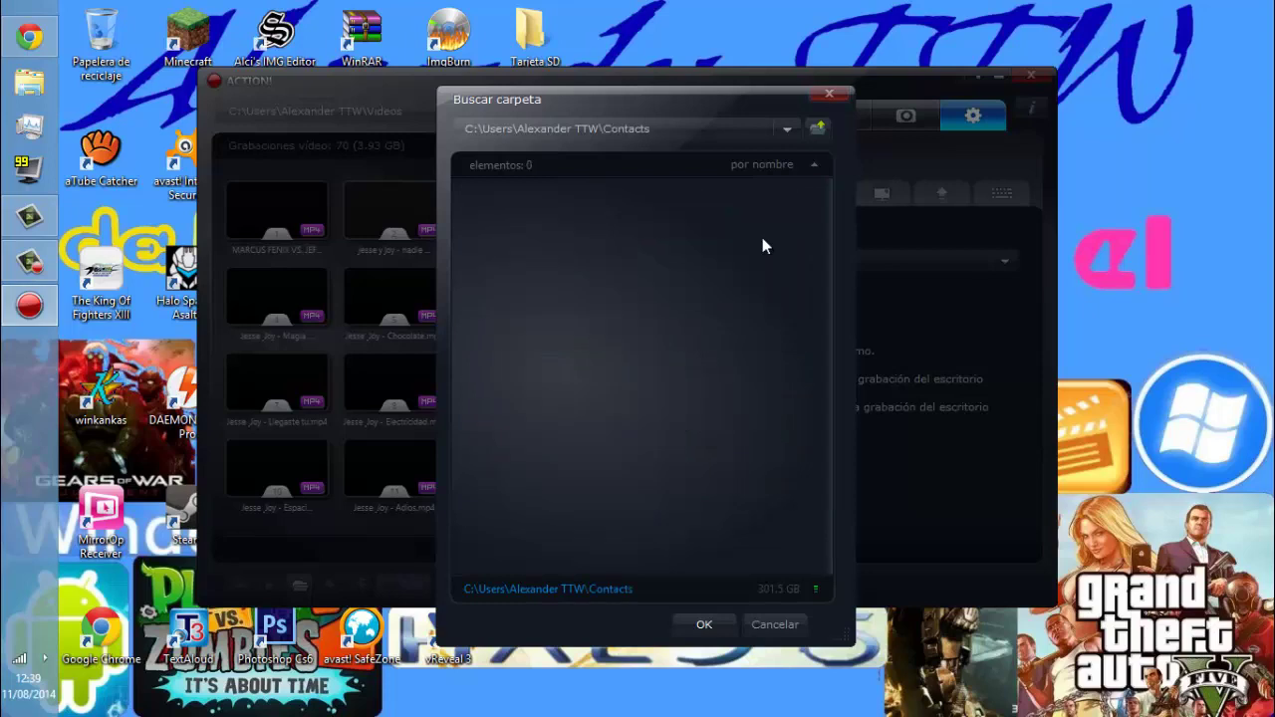
pyautogui.click(817, 127)
pyautogui.click(498, 234)
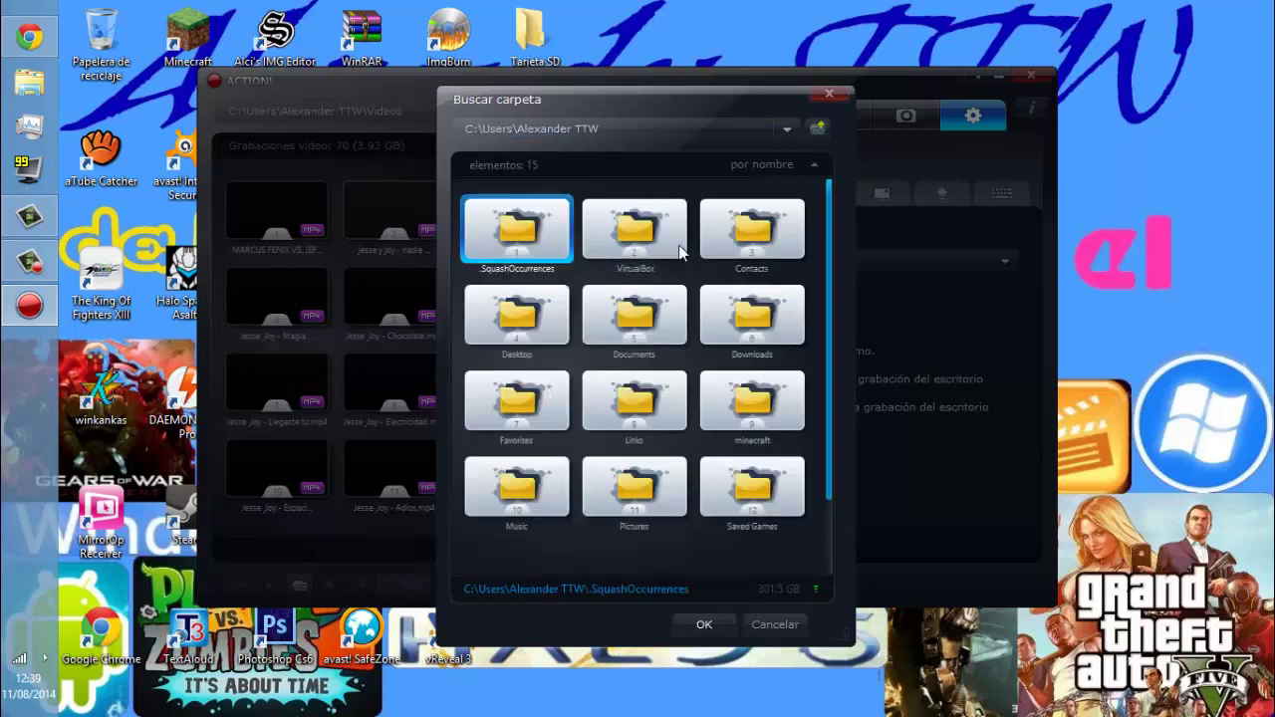
pyautogui.doubleClick(564, 242)
pyautogui.click(817, 127)
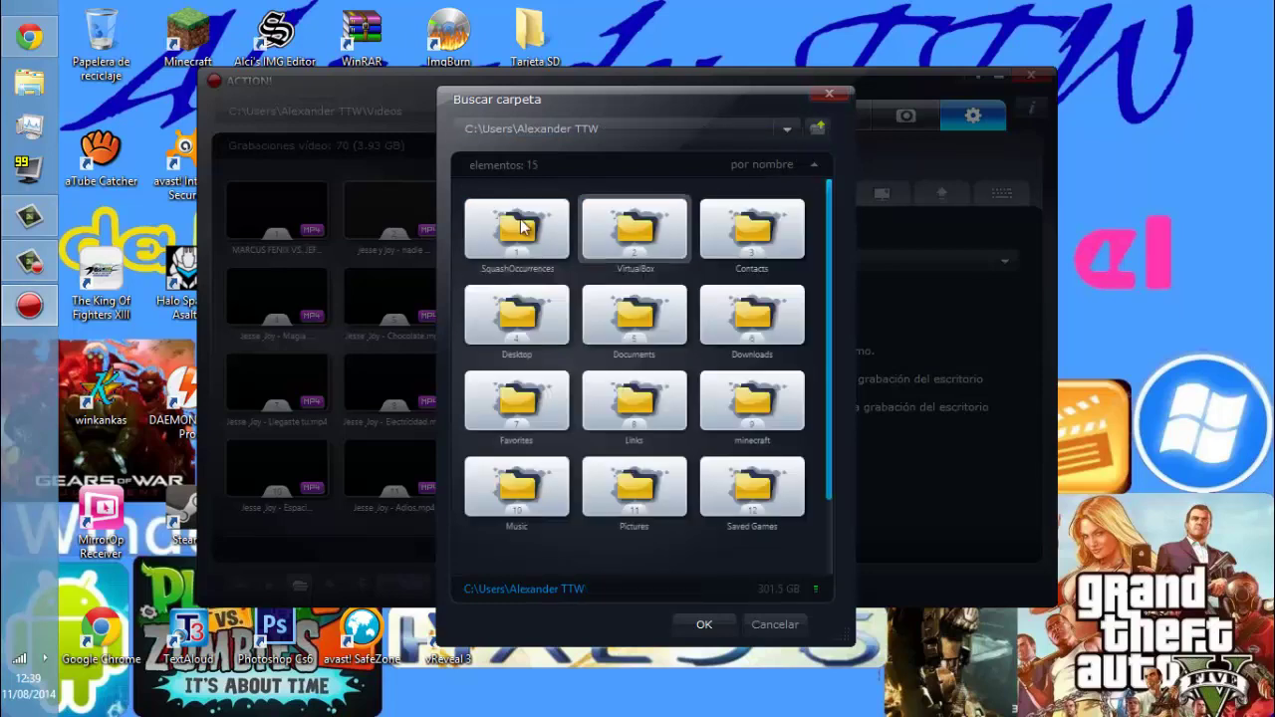
pyautogui.press('Right')
pyautogui.press('Return')
pyautogui.click(817, 127)
pyautogui.press('Right')
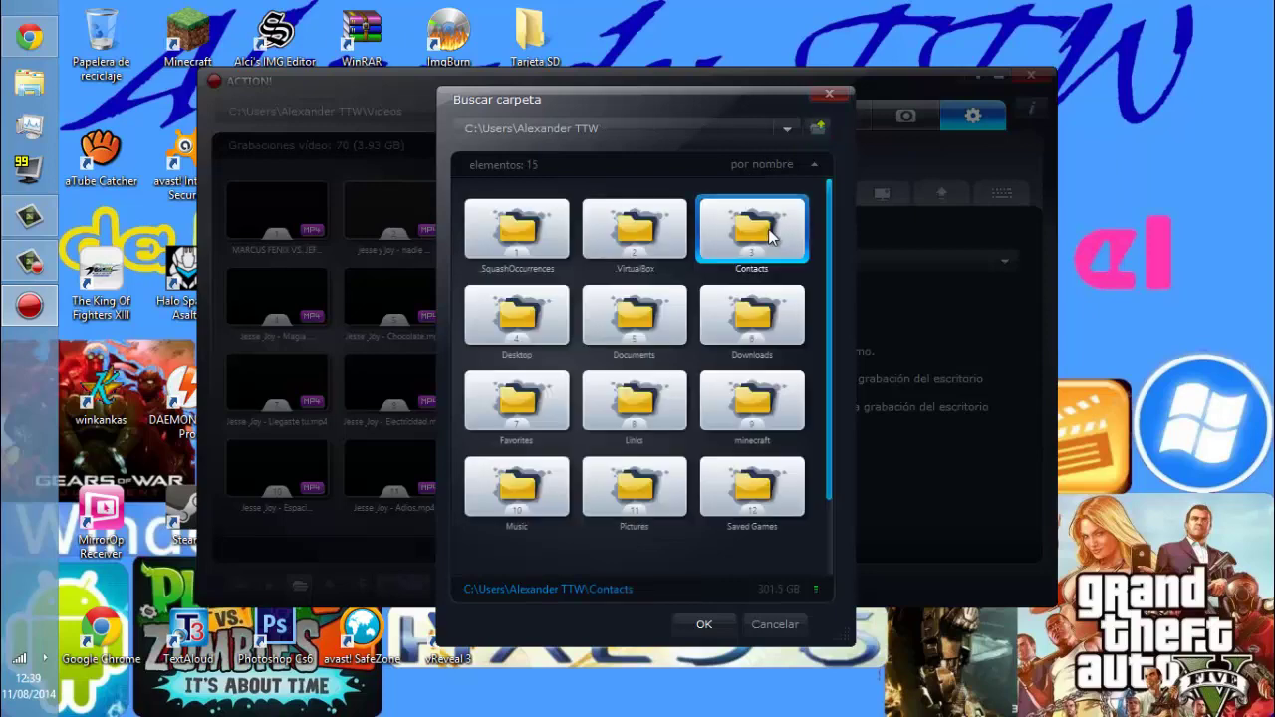
pyautogui.press('Return')
pyautogui.click(817, 127)
# Look inside the Desktop, Documents and Downloads folders of the profile in the recordings folder picker.
pyautogui.doubleClick(519, 324)
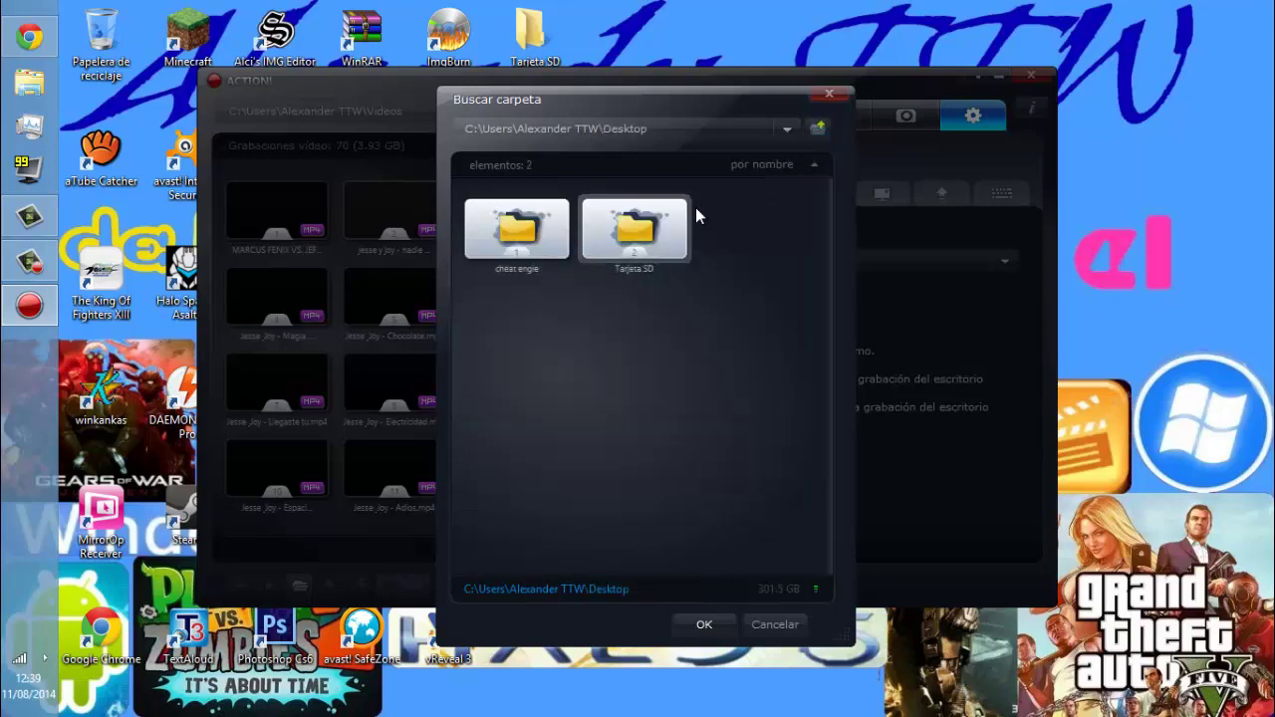
pyautogui.click(817, 128)
pyautogui.doubleClick(619, 314)
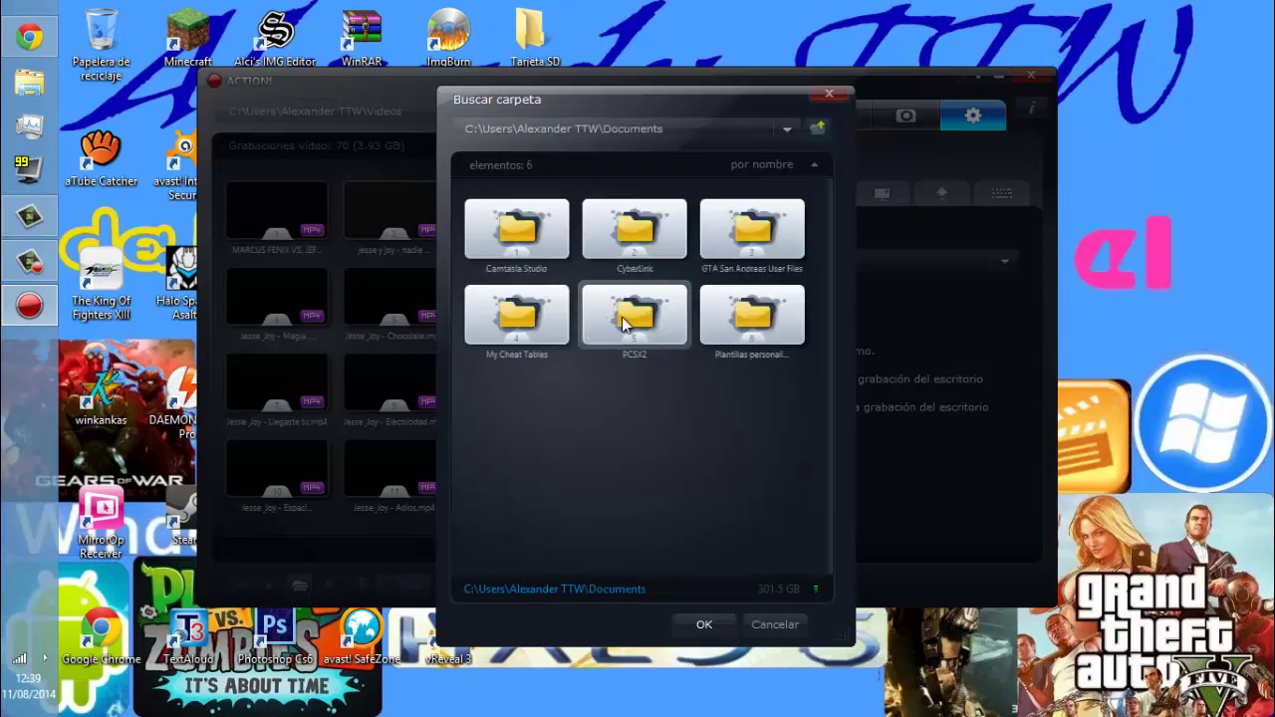
pyautogui.click(817, 128)
pyautogui.doubleClick(727, 339)
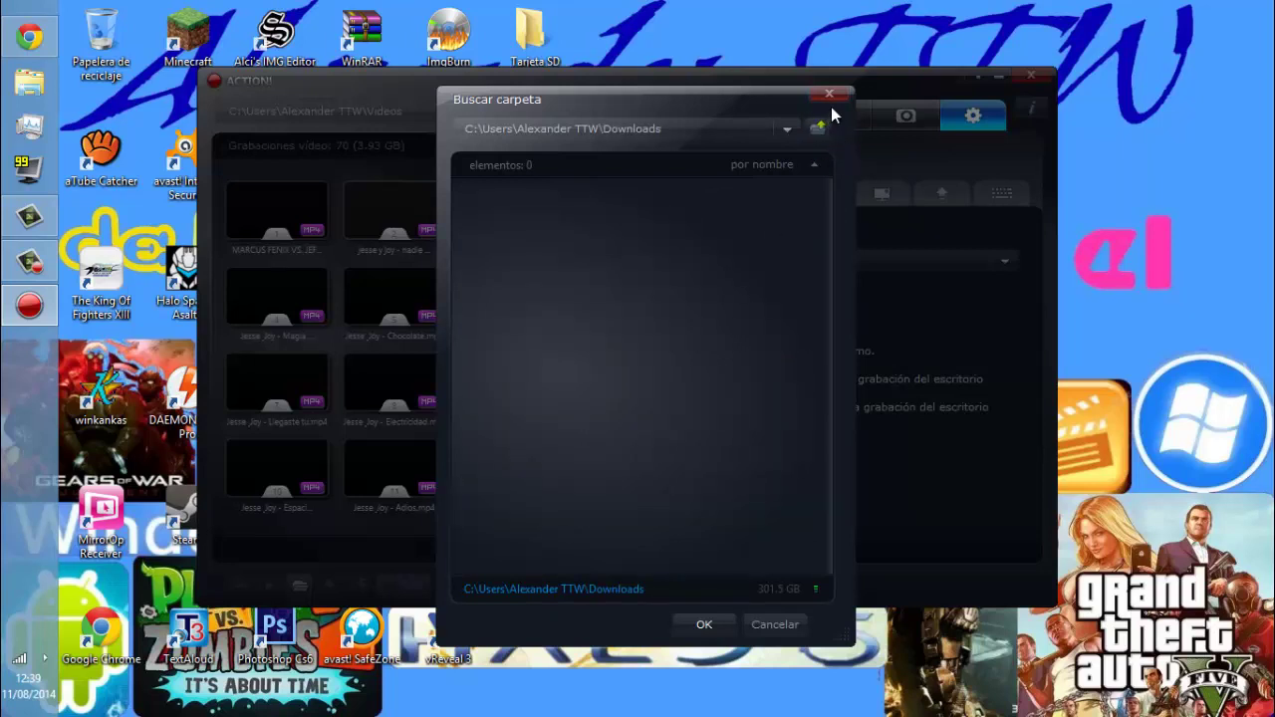
pyautogui.click(817, 127)
# Look inside the minecraft, Links and Searches folders of the profile in the recordings folder picker.
pyautogui.doubleClick(747, 408)
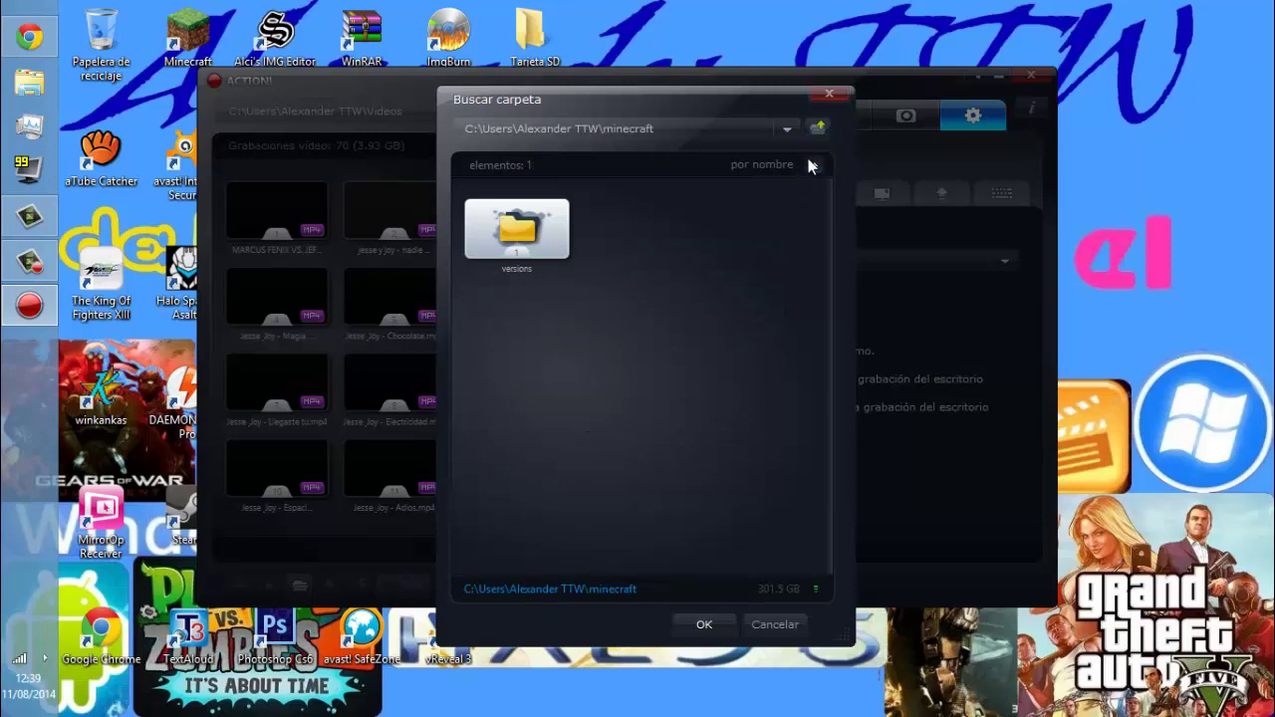
pyautogui.click(817, 128)
pyautogui.doubleClick(679, 396)
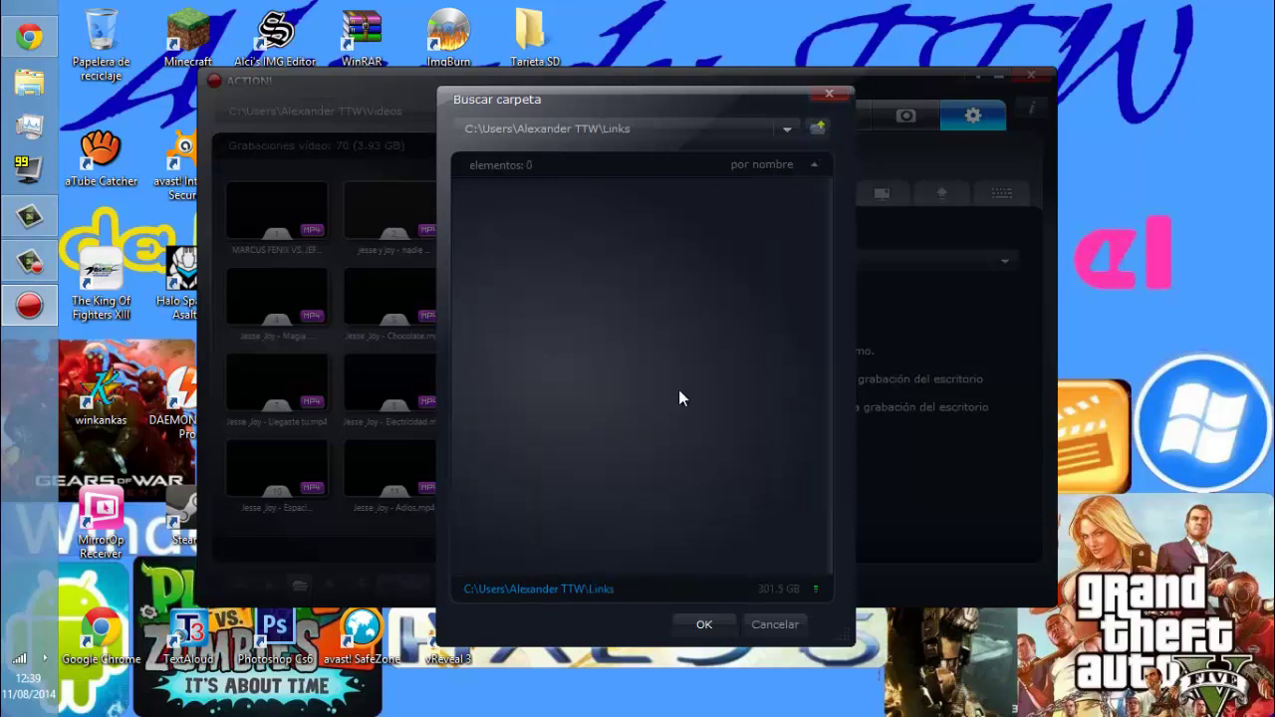
pyautogui.click(819, 128)
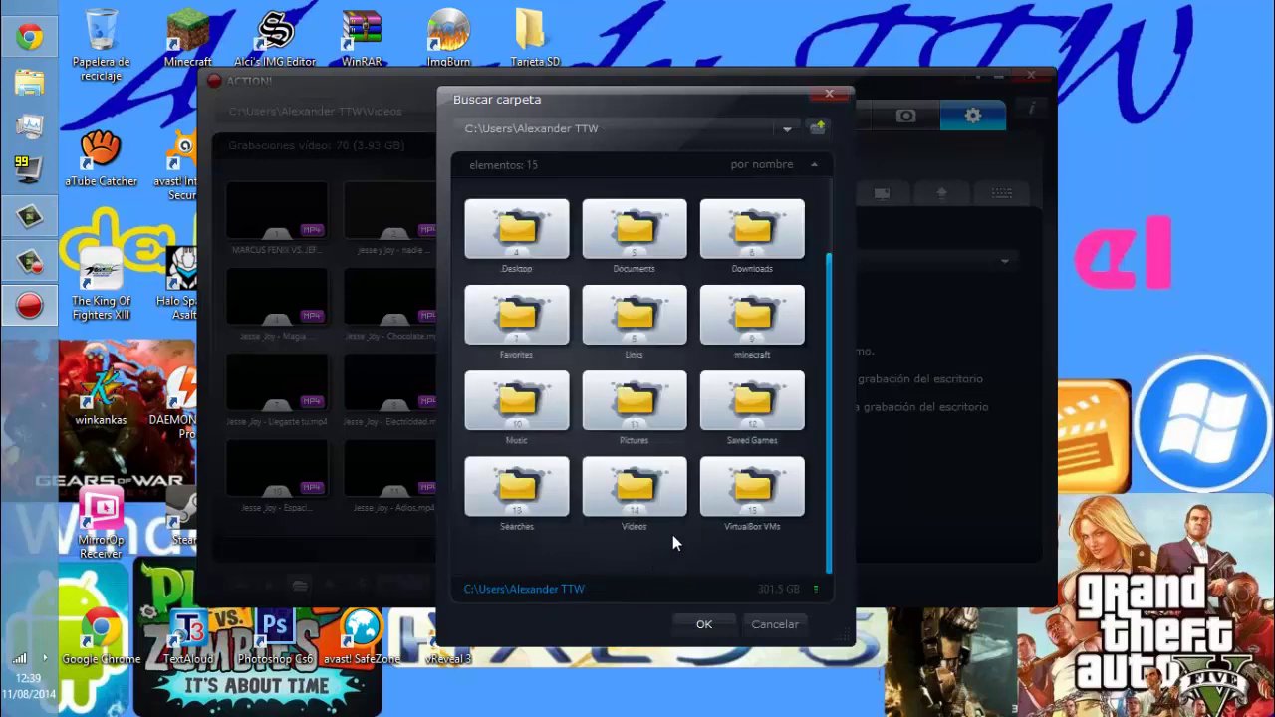
pyautogui.doubleClick(533, 504)
pyautogui.click(818, 127)
pyautogui.scroll(2, 719, 543)
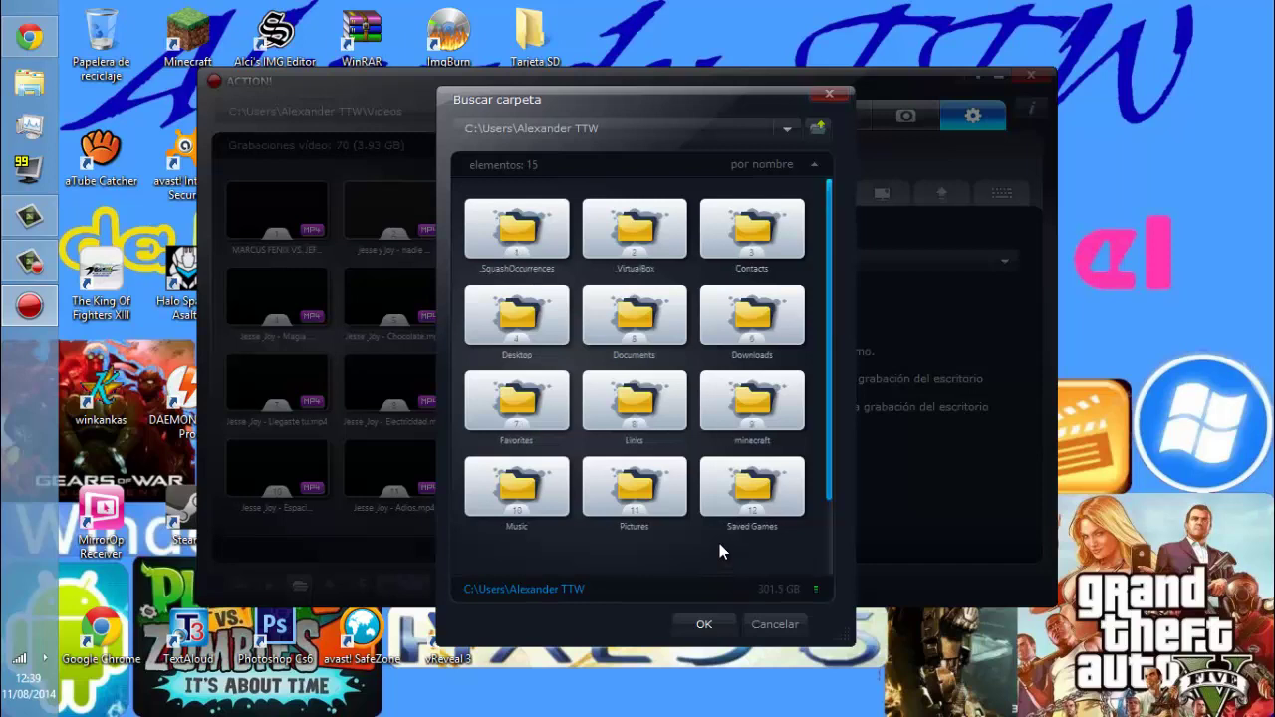
# Go up from the profile folder to the C: root and close the folder picker without choosing a folder.
pyautogui.click(817, 129)
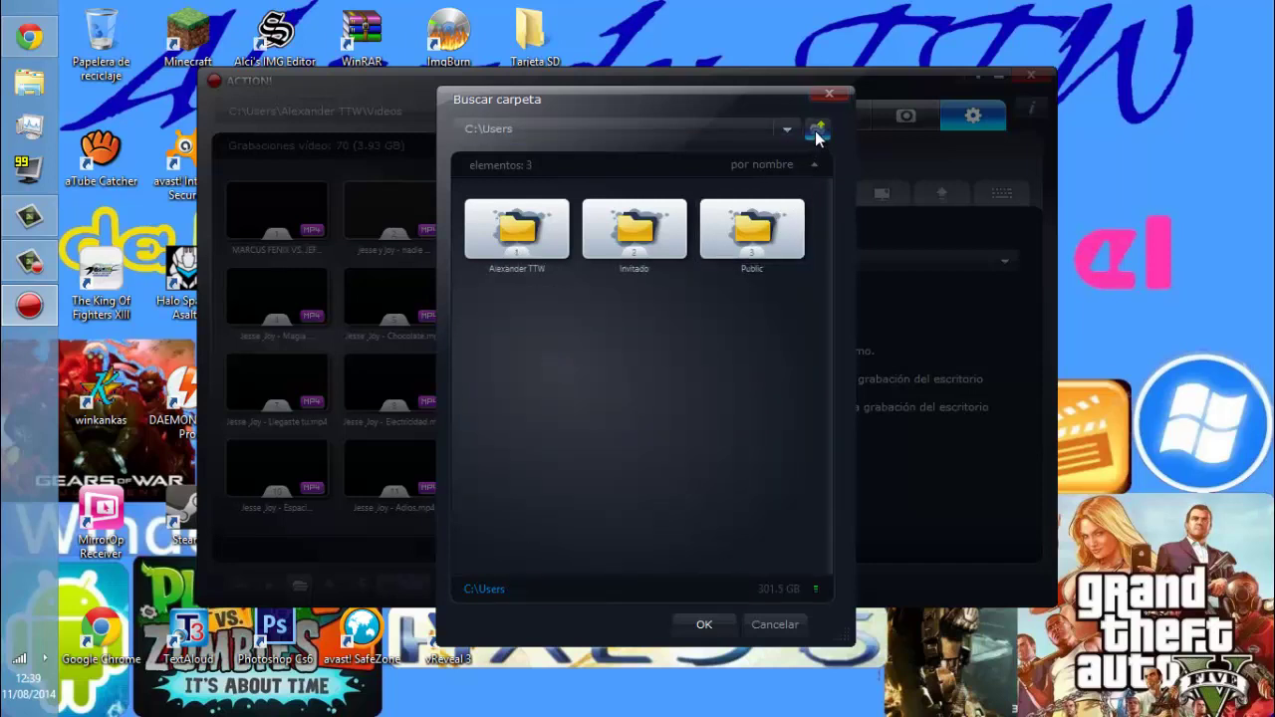
pyautogui.click(817, 129)
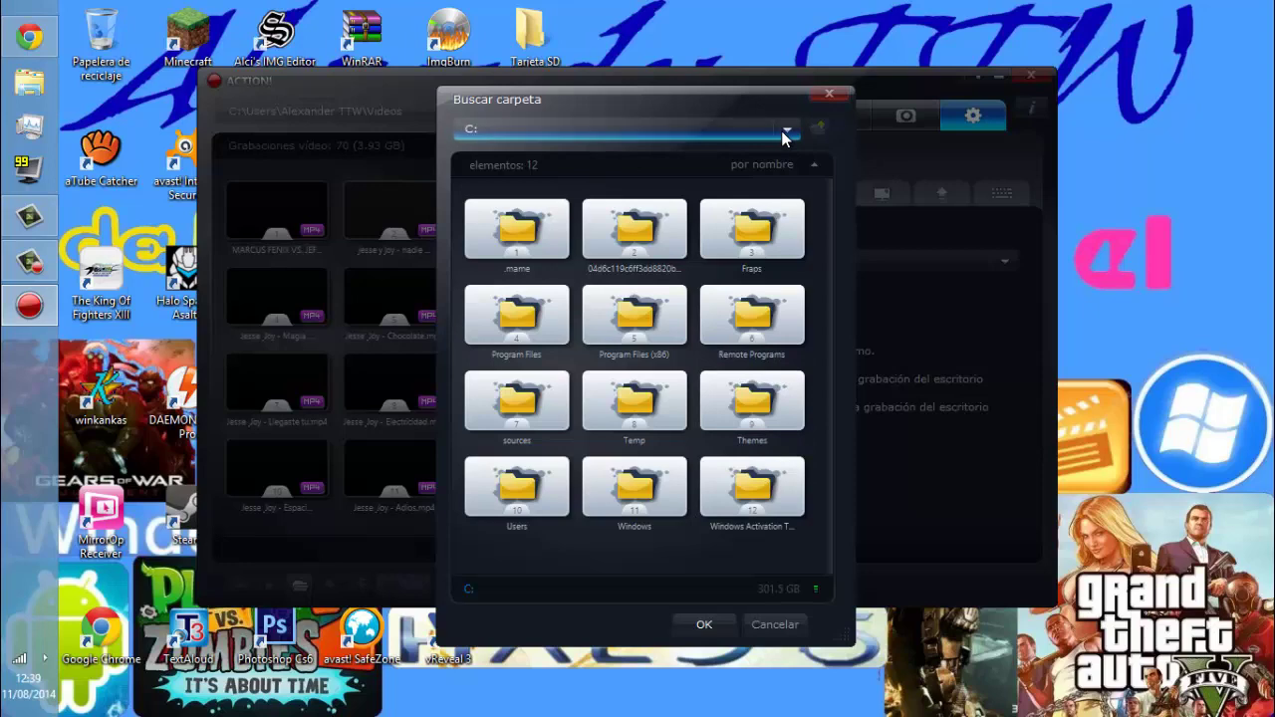
pyautogui.click(829, 94)
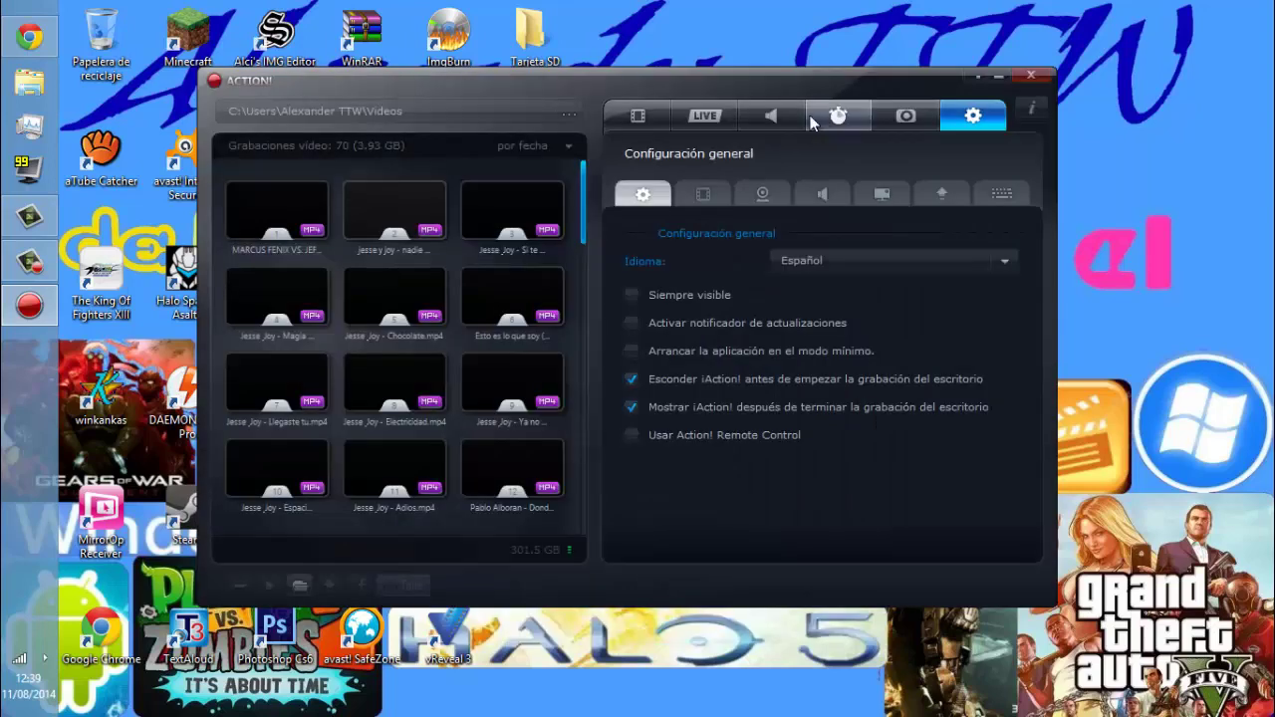
# Set the recordings folder to GAMEPLAYS inside the profile's Videos folder and select the third recording.
pyautogui.click(581, 108)
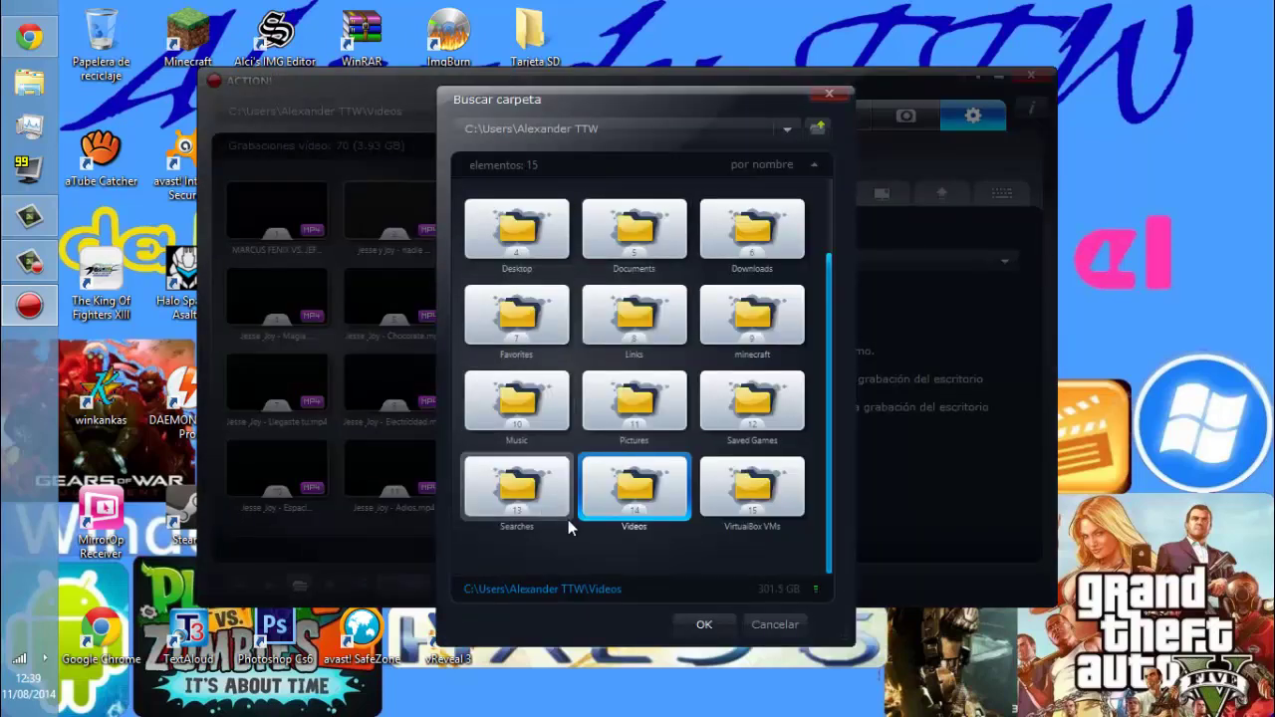
pyautogui.doubleClick(618, 508)
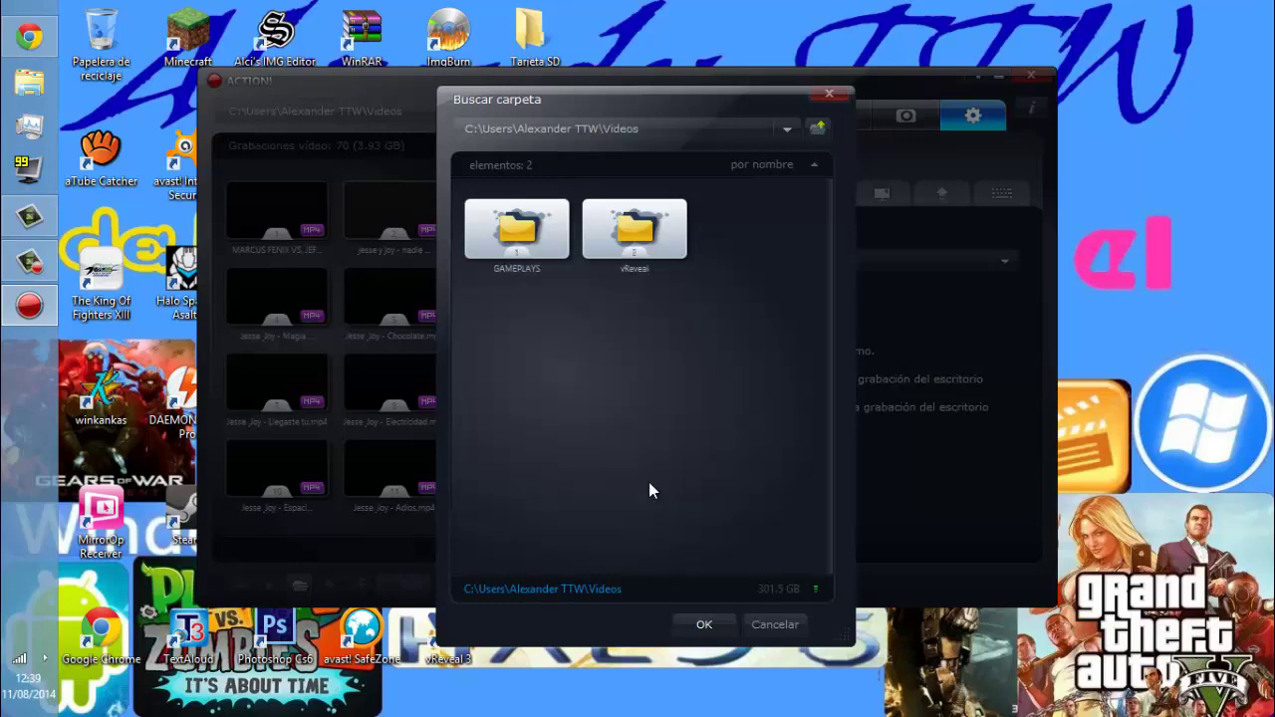
pyautogui.doubleClick(516, 228)
pyautogui.click(704, 625)
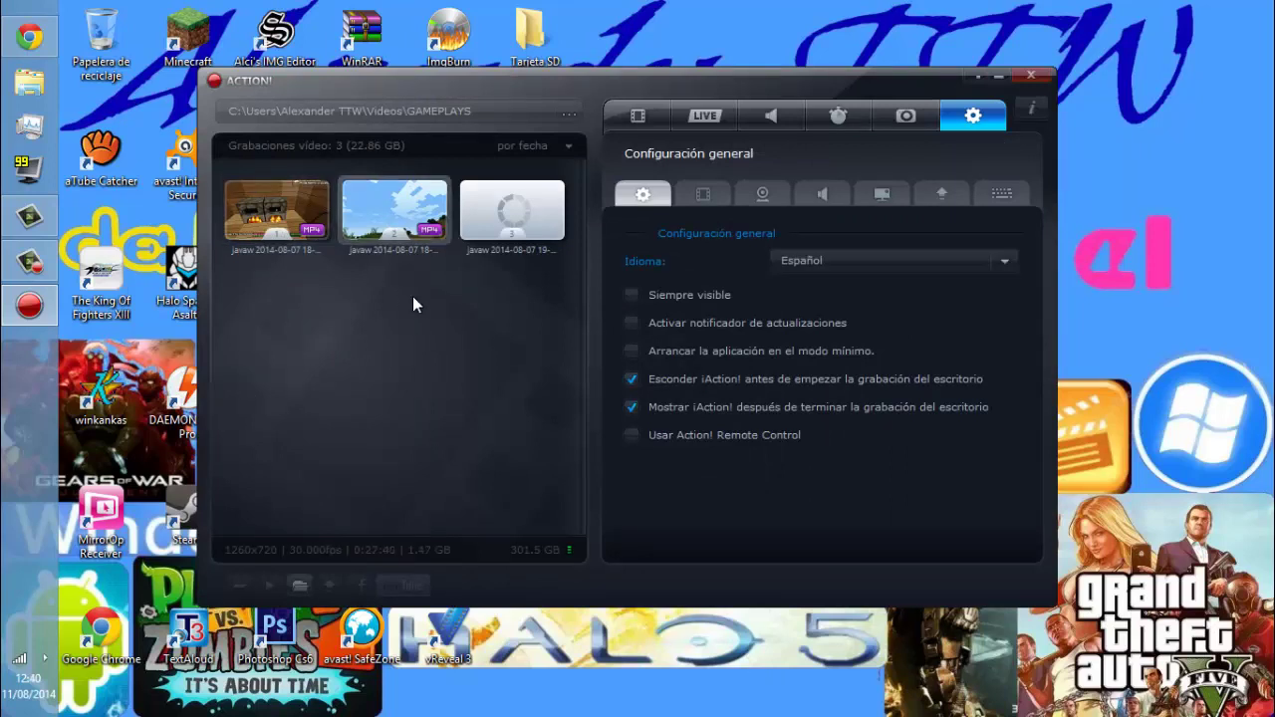
pyautogui.click(503, 214)
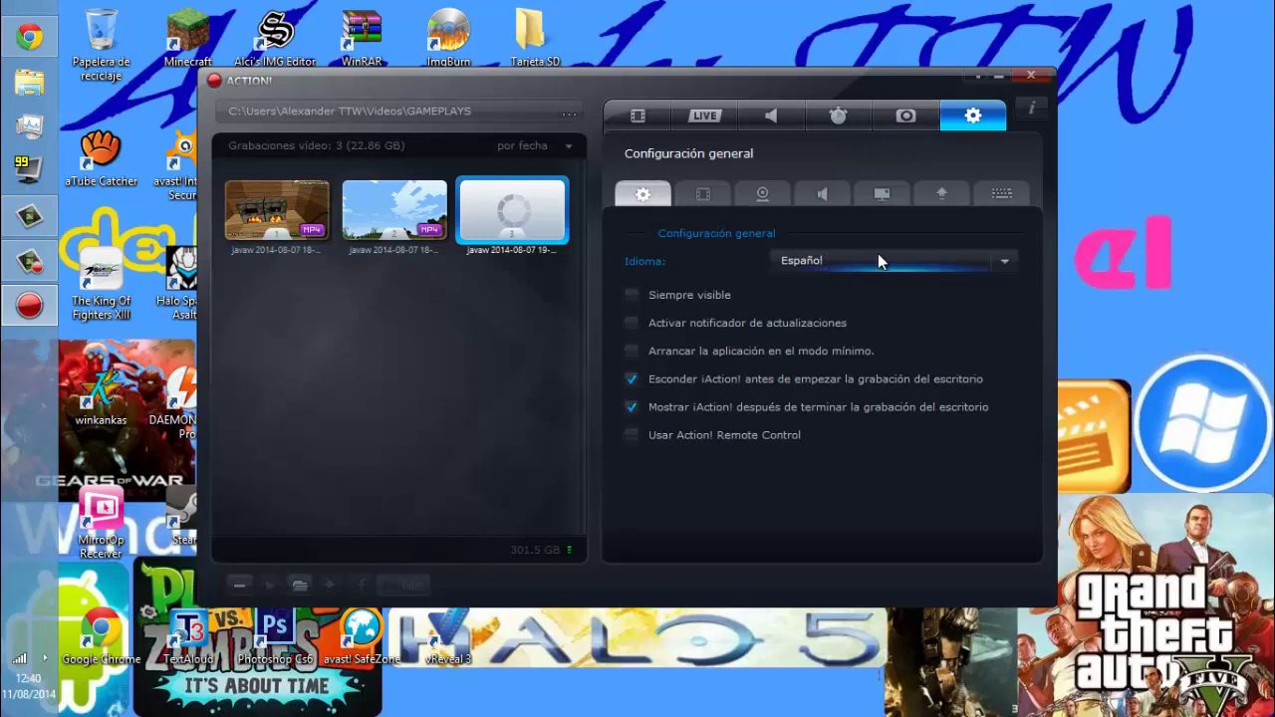
# Try picking an interface language under Idioma and dismiss the restart notice.
pyautogui.click(962, 281)
pyautogui.click(871, 317)
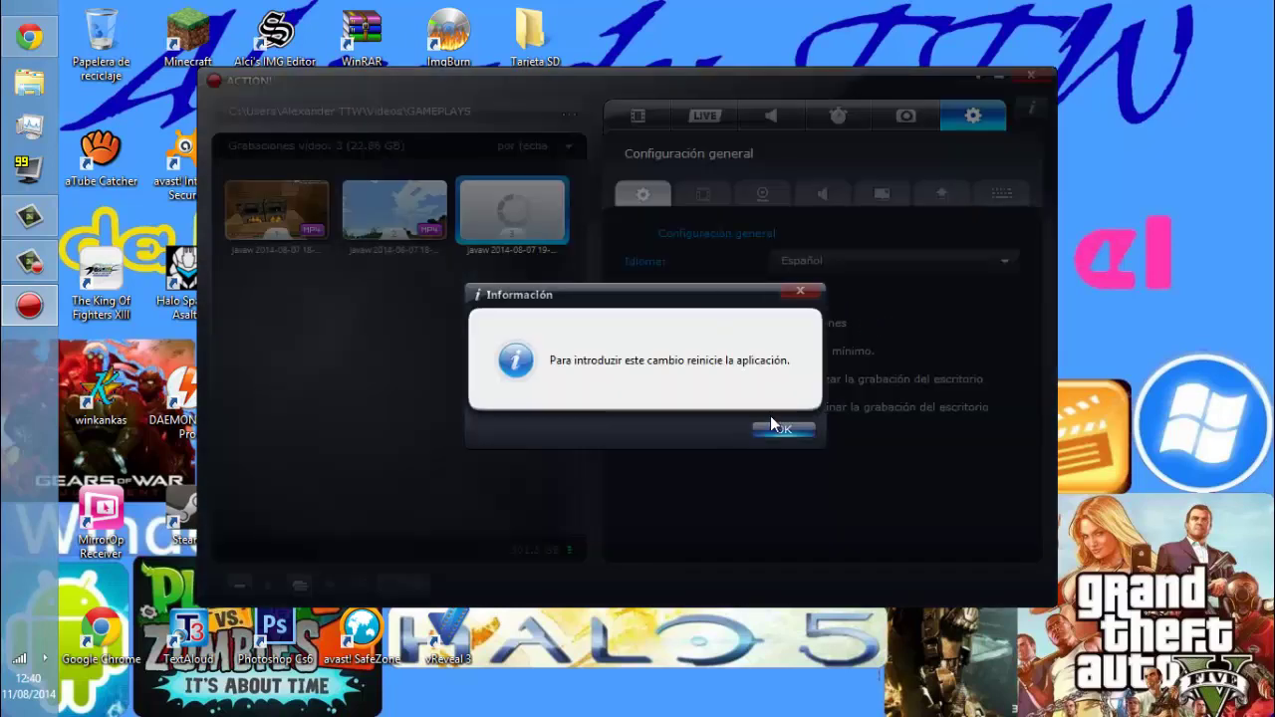
pyautogui.click(800, 291)
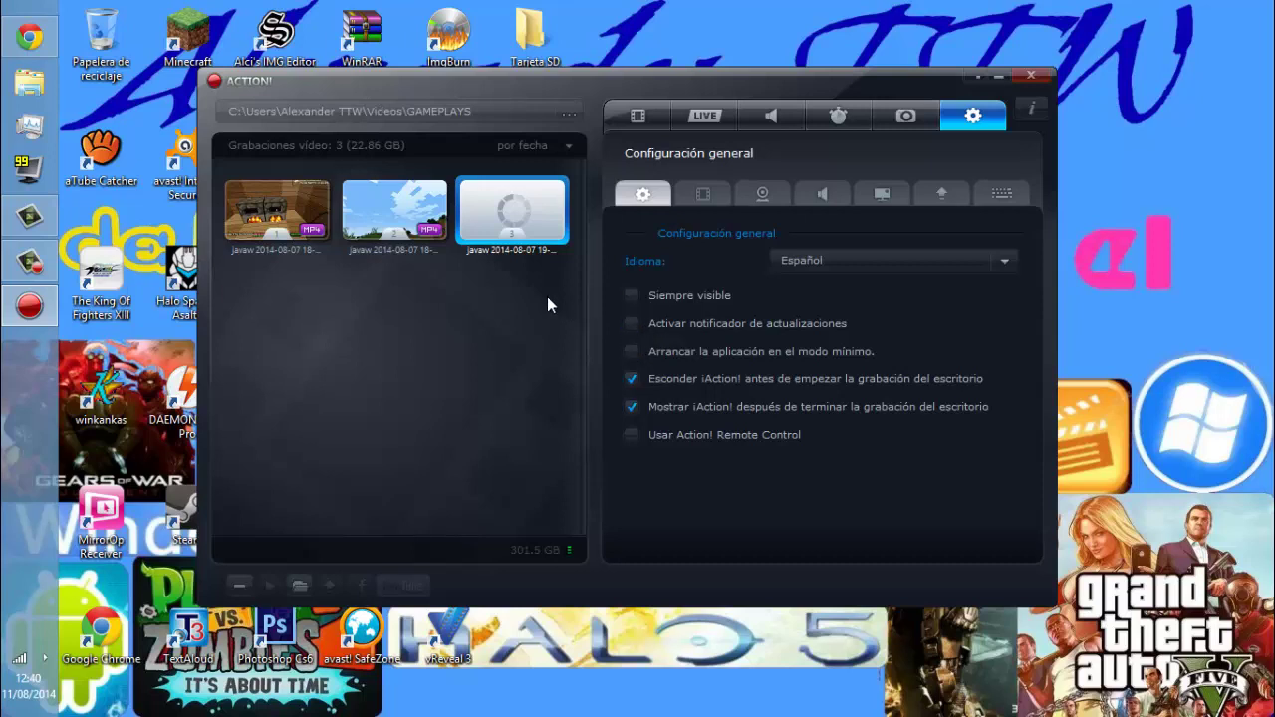
# Minimize the recorder window and restore it from the system tray.
pyautogui.moveTo(5, 311)
pyautogui.click(986, 78)
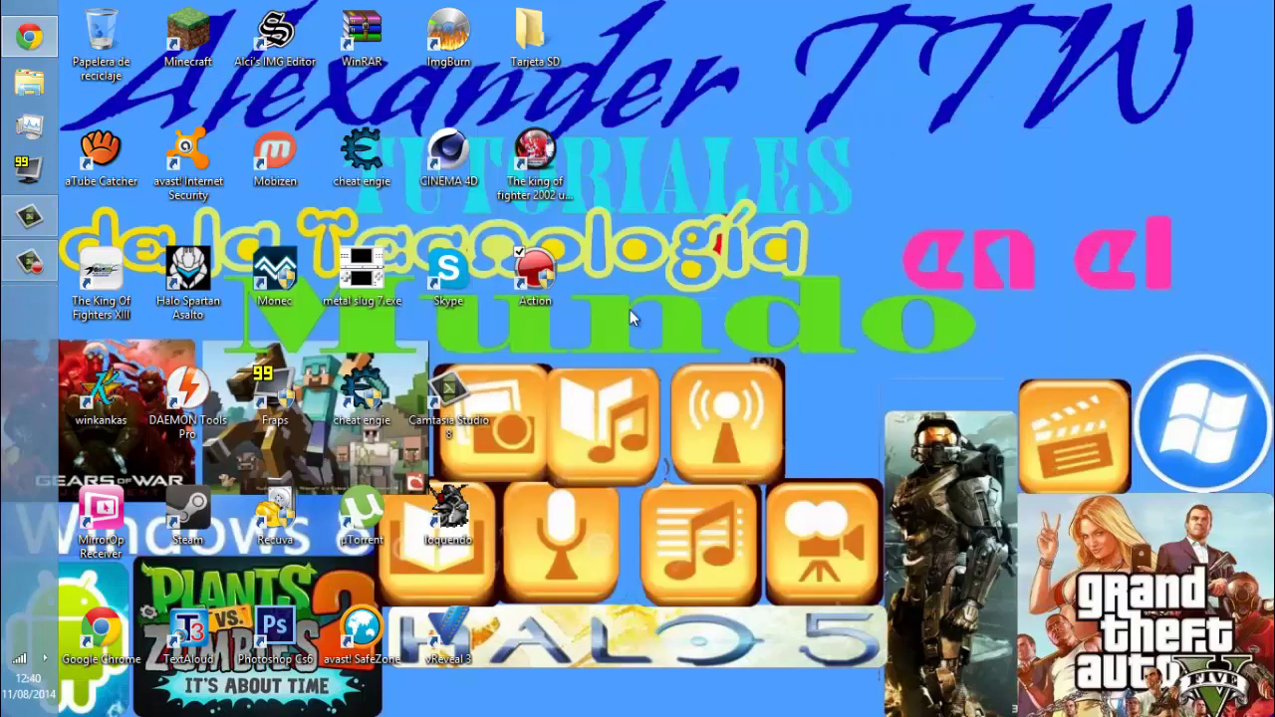
pyautogui.click(44, 658)
pyautogui.click(124, 644)
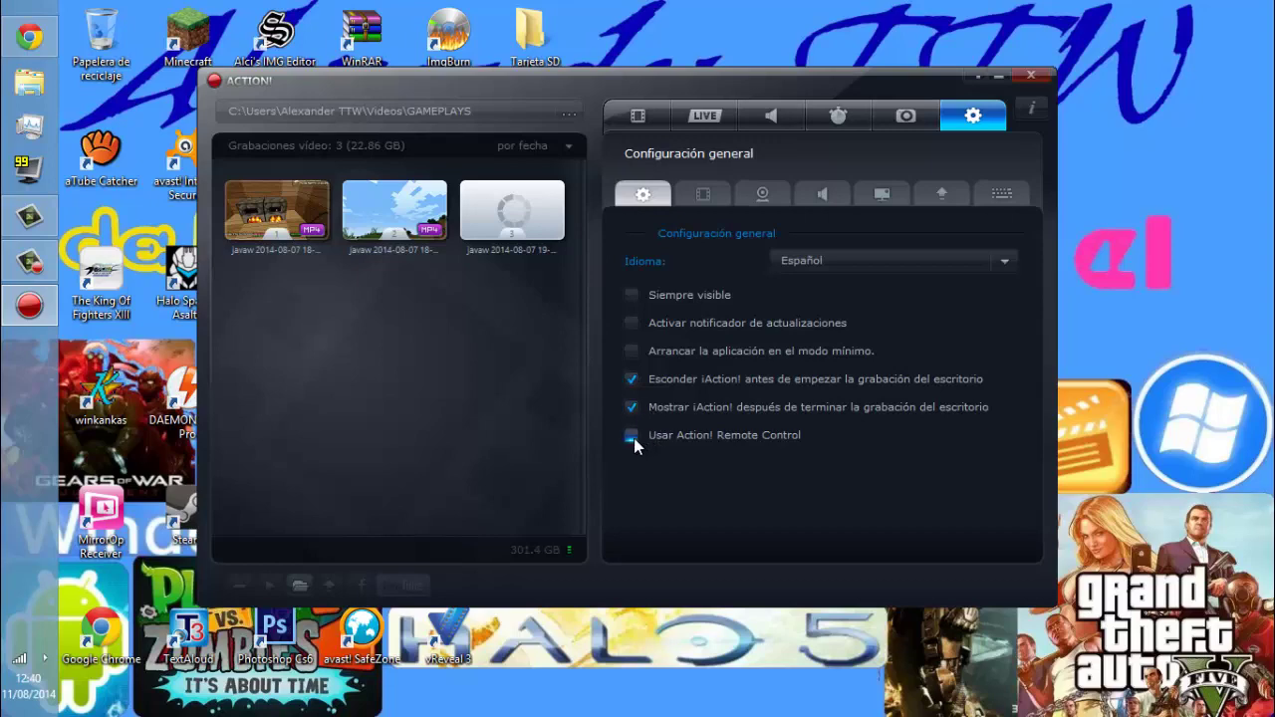
# In the video recording settings, switch the quality to Baja and back to Normal, and check the Rango de entrada options.
pyautogui.click(698, 195)
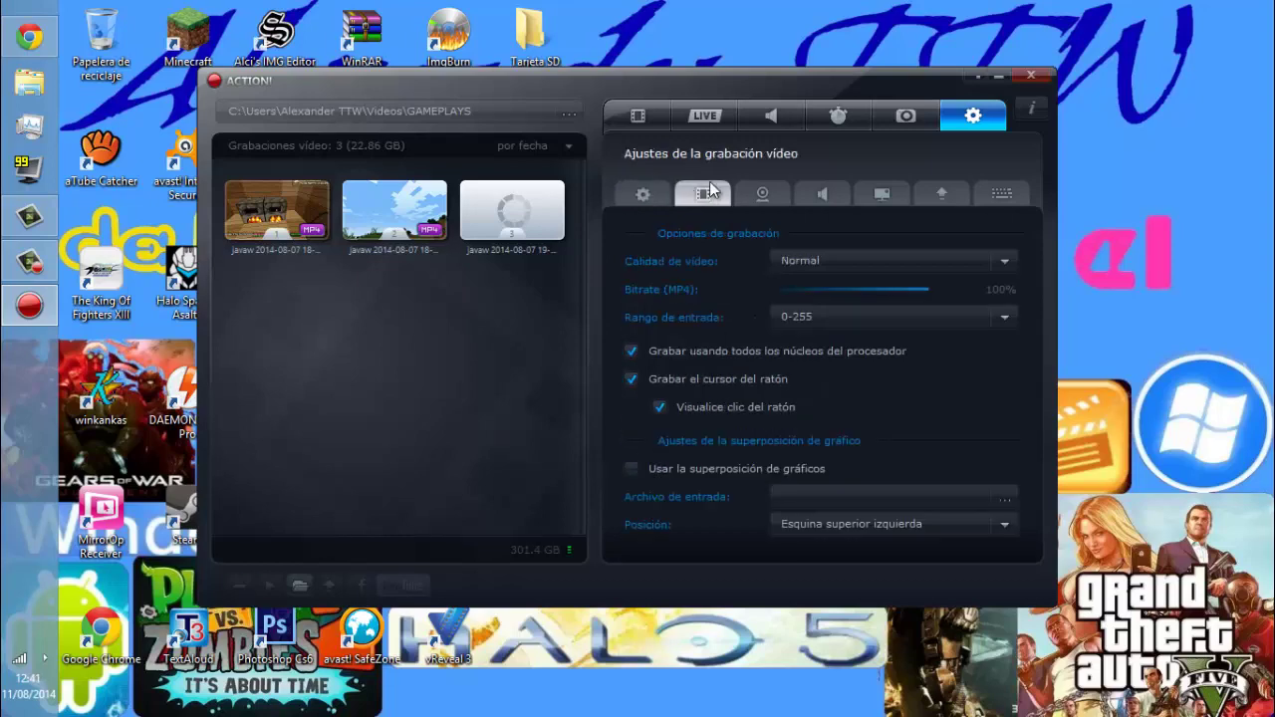
pyautogui.click(836, 259)
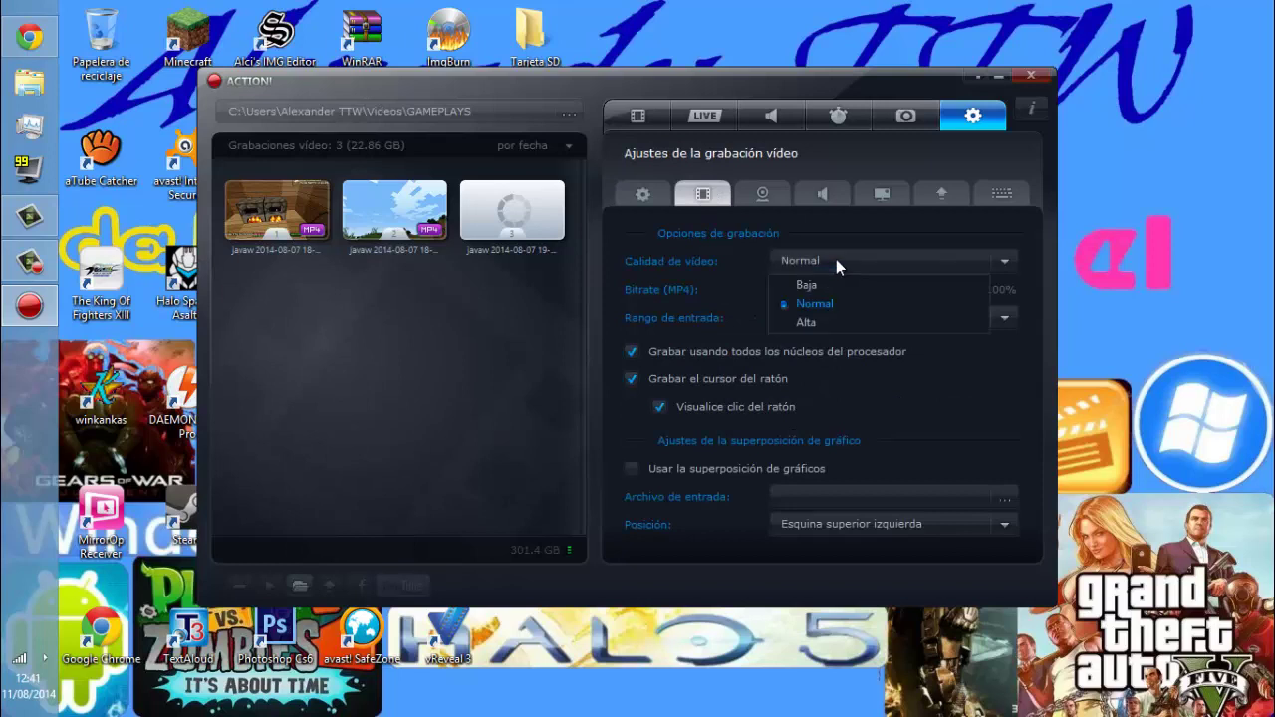
pyautogui.click(814, 287)
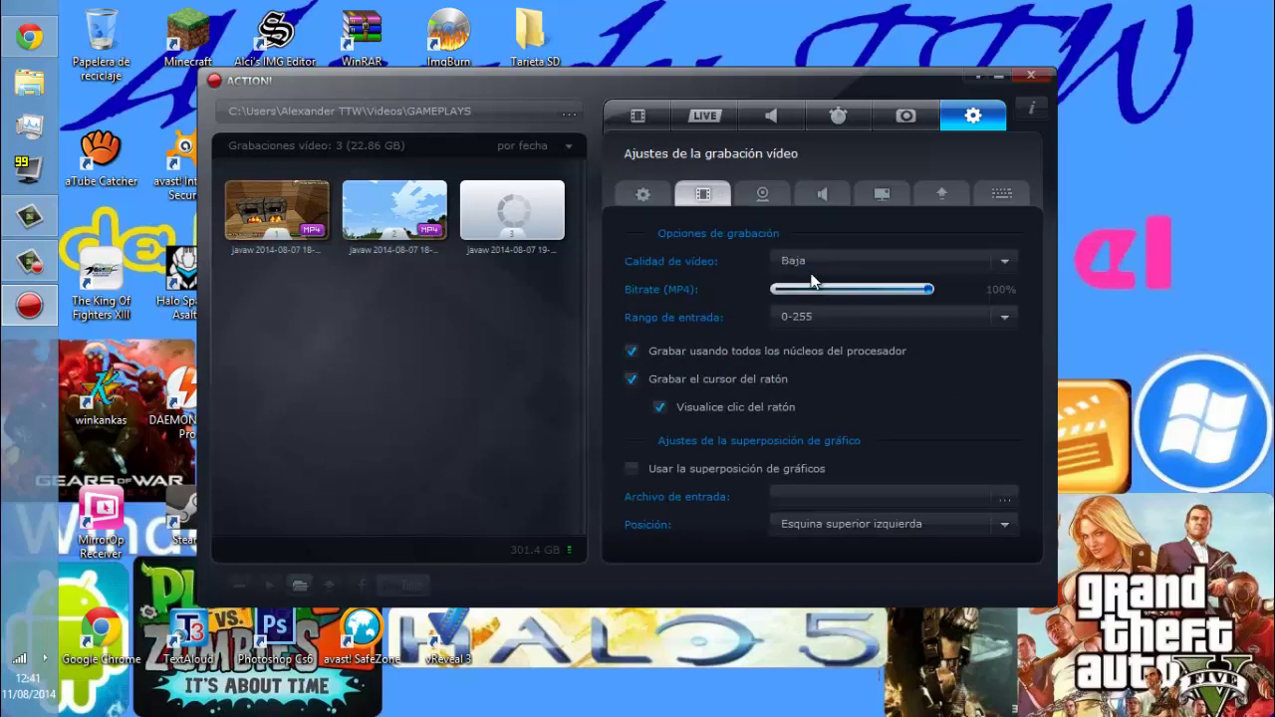
pyautogui.click(809, 262)
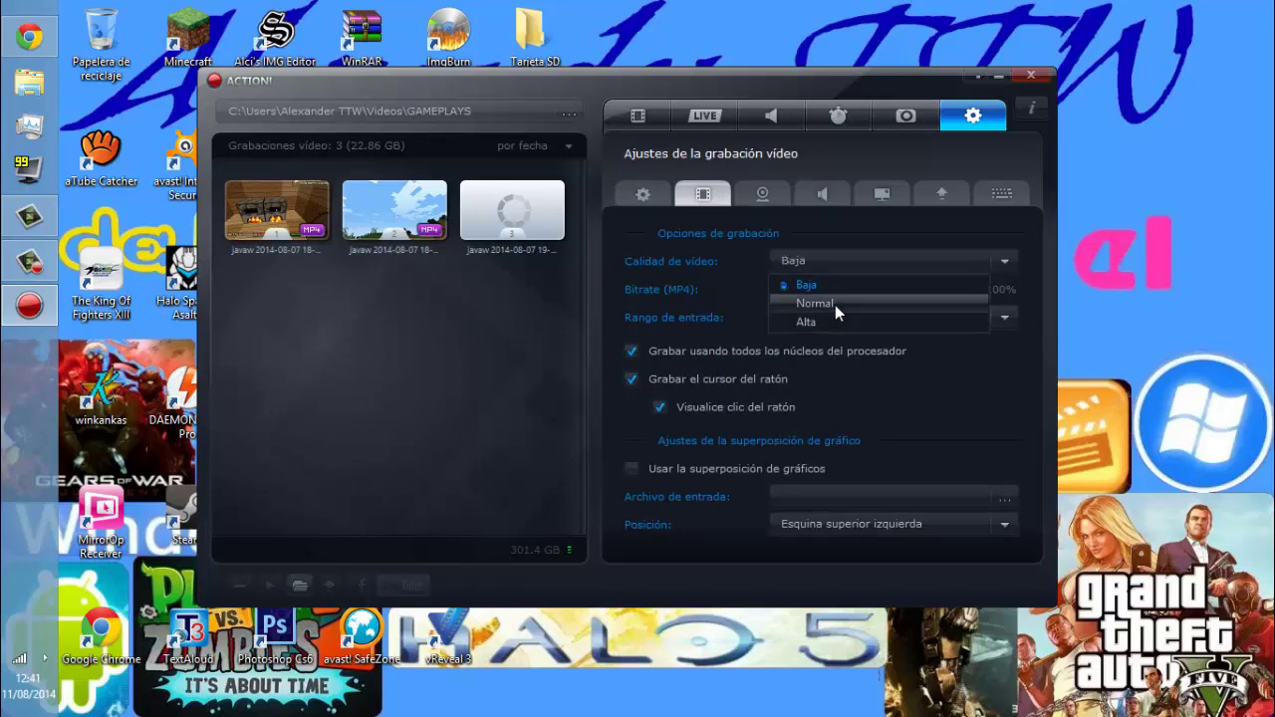
pyautogui.click(835, 305)
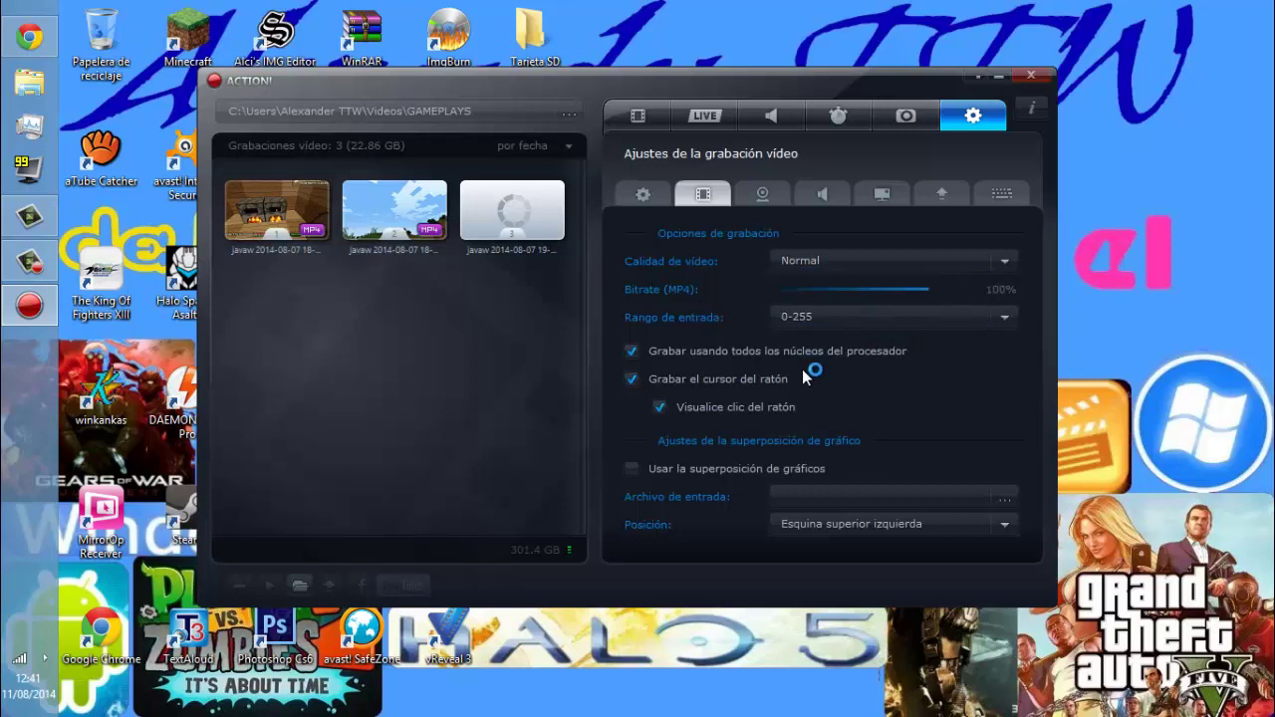
pyautogui.click(834, 325)
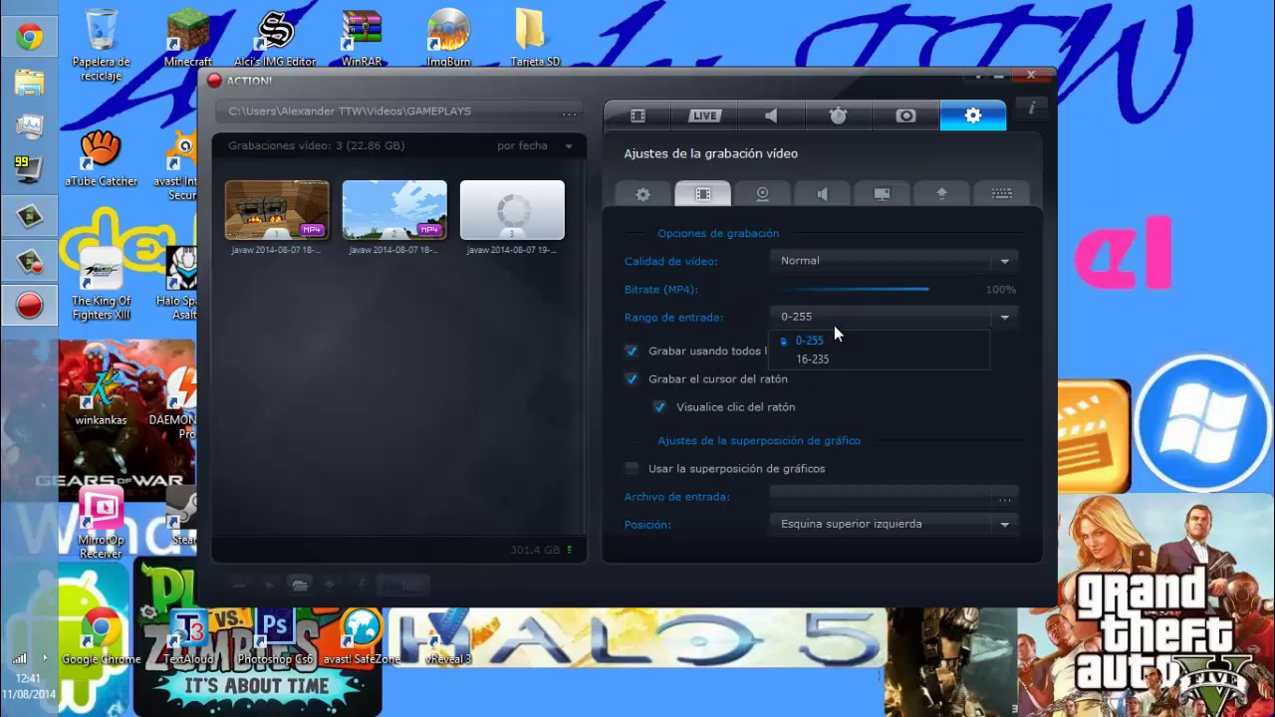
pyautogui.click(834, 325)
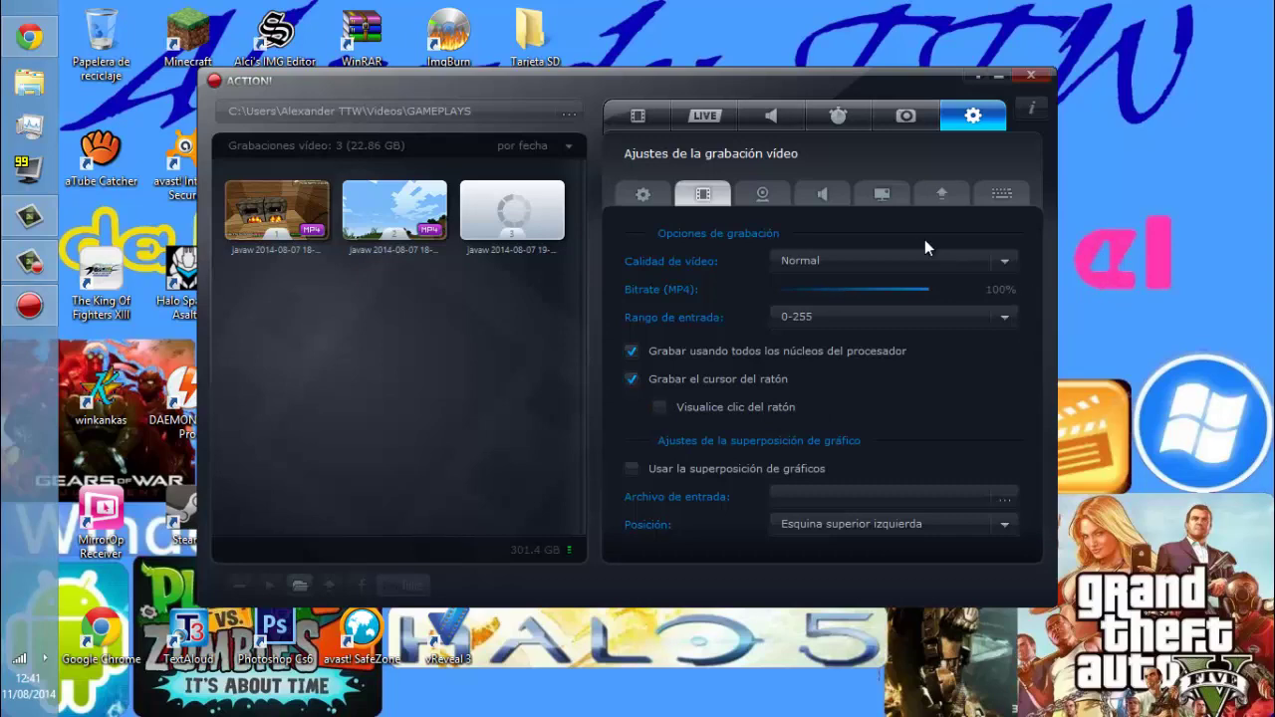
# Enable the Visualice clic del ratón option for recordings and dismiss its information notice.
pyautogui.click(660, 408)
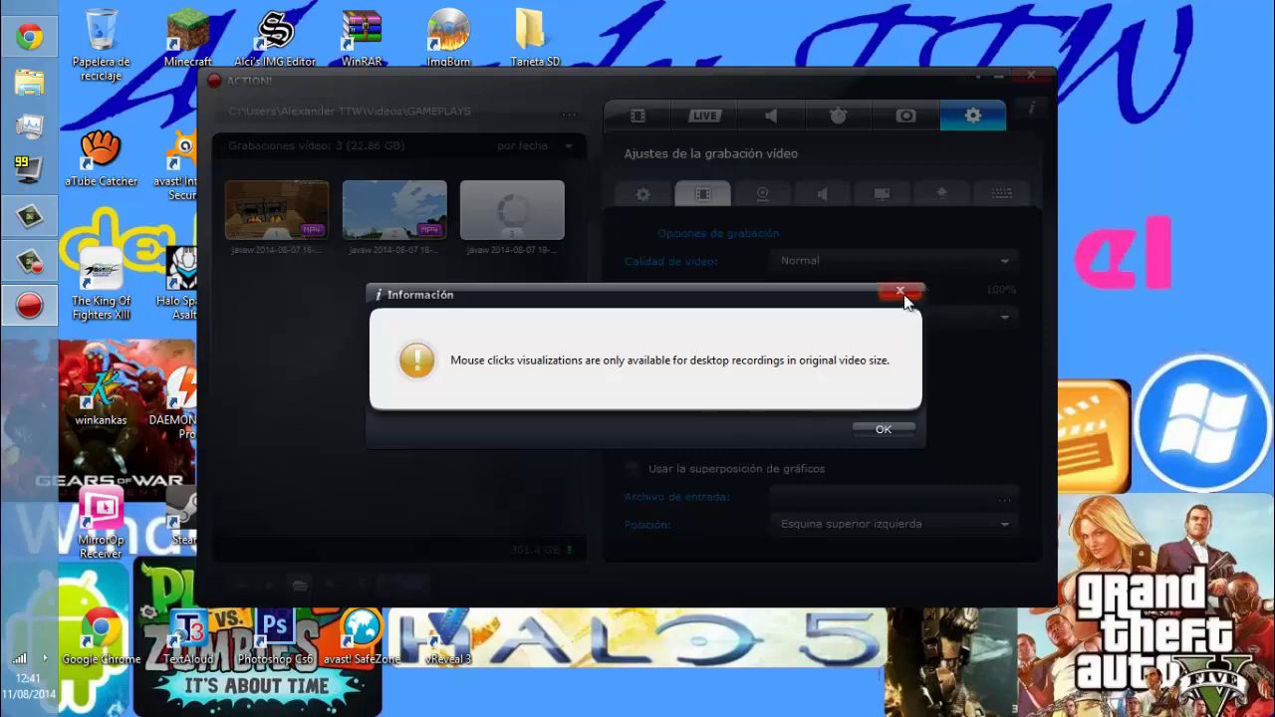
pyautogui.click(902, 294)
pyautogui.click(659, 410)
pyautogui.click(911, 294)
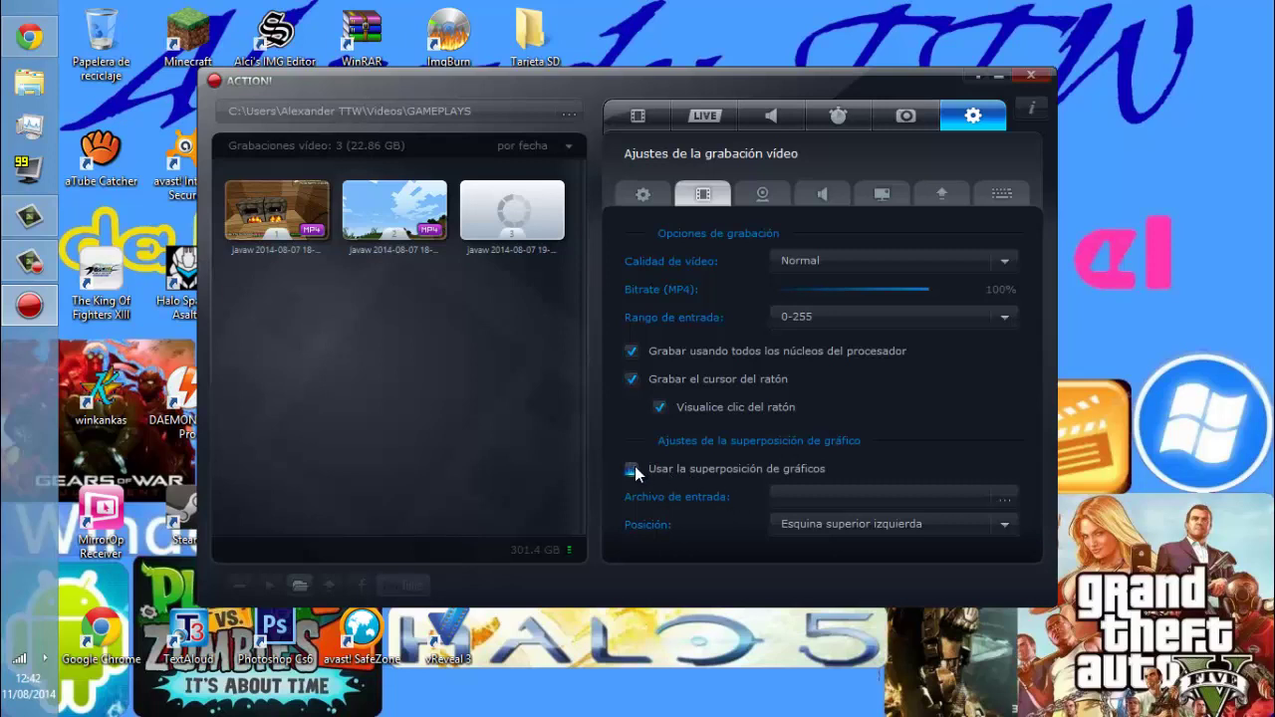
# In the webcam configuration, check the recording mode options and select Lenovo USB2.0 UVC Camera for Webcam 1.
pyautogui.click(786, 202)
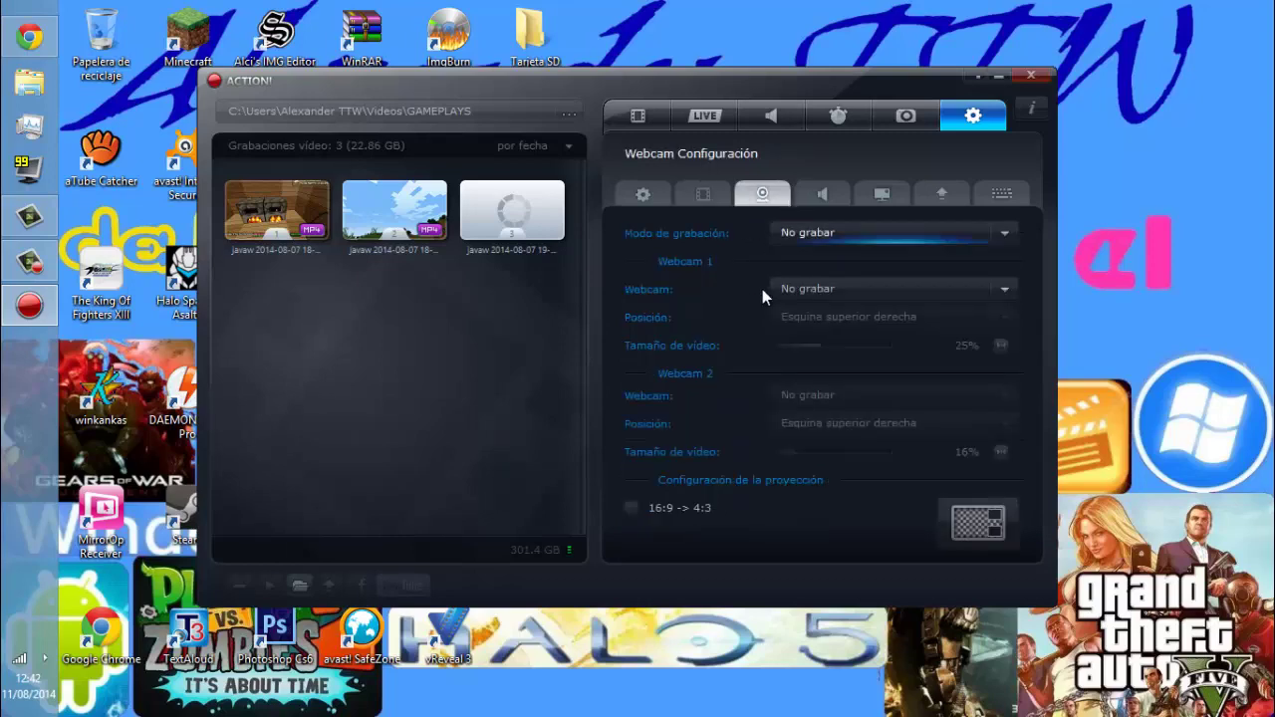
pyautogui.click(819, 232)
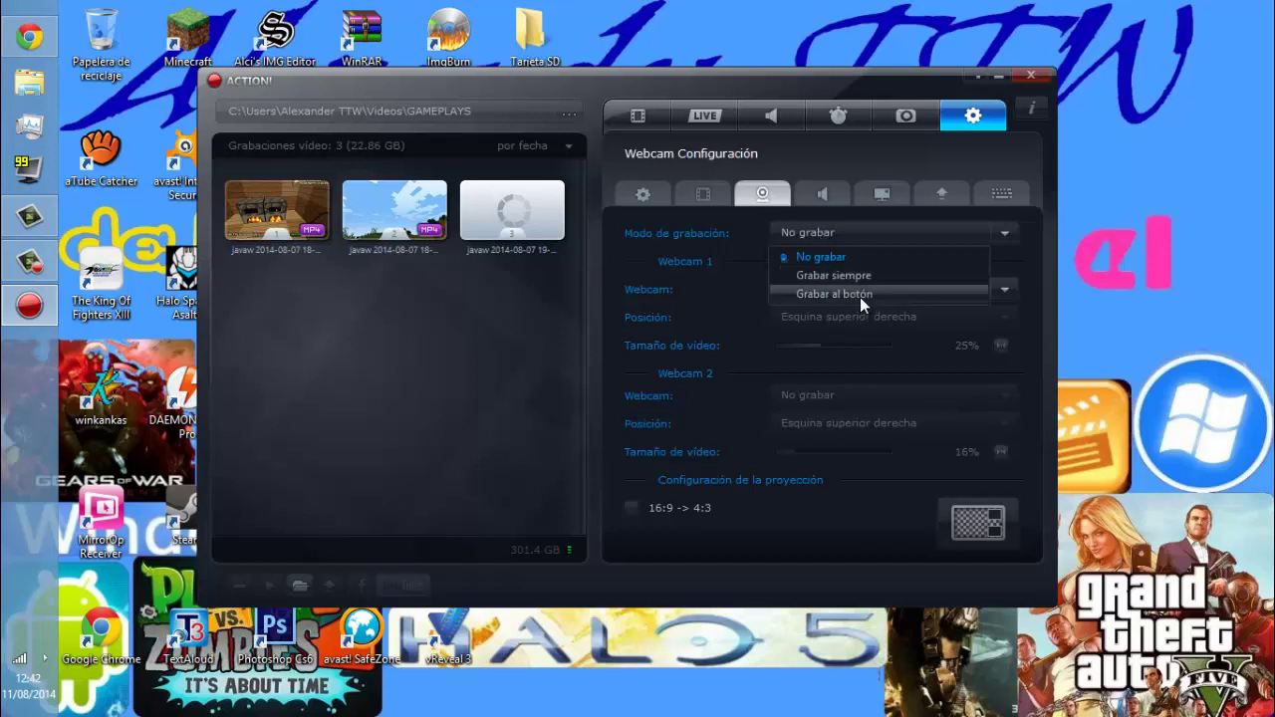
pyautogui.click(709, 308)
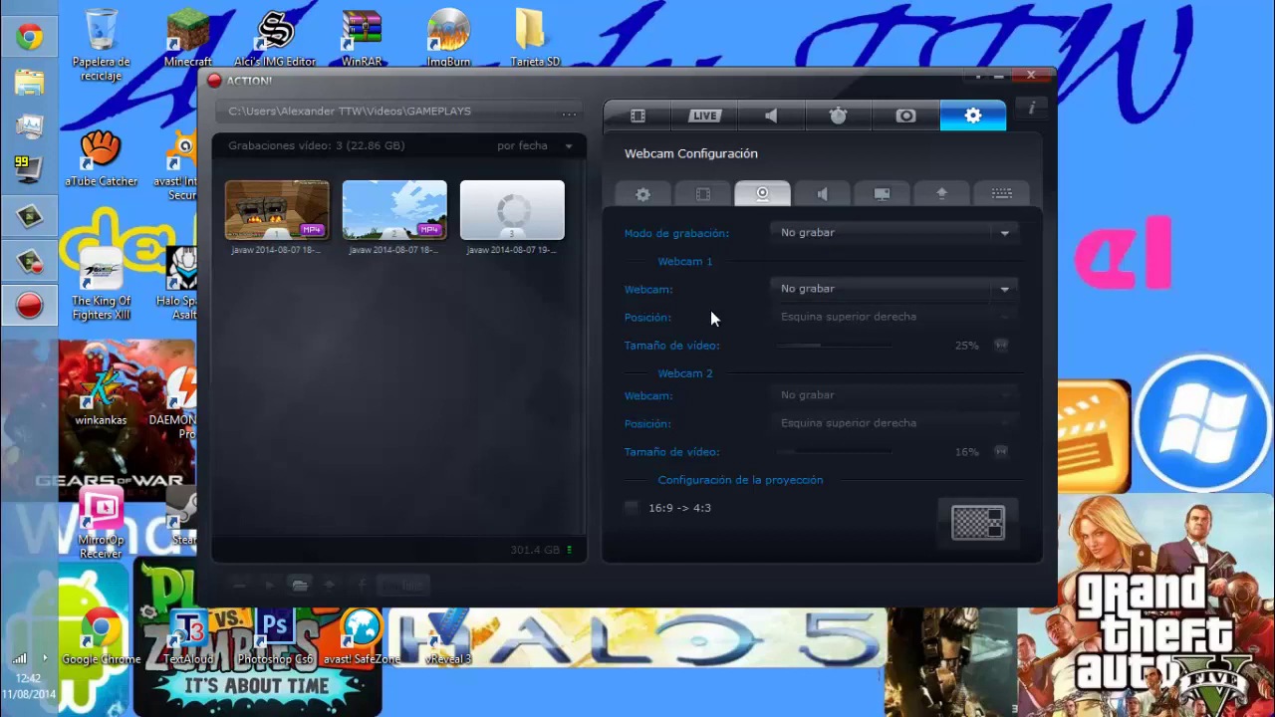
pyautogui.click(798, 288)
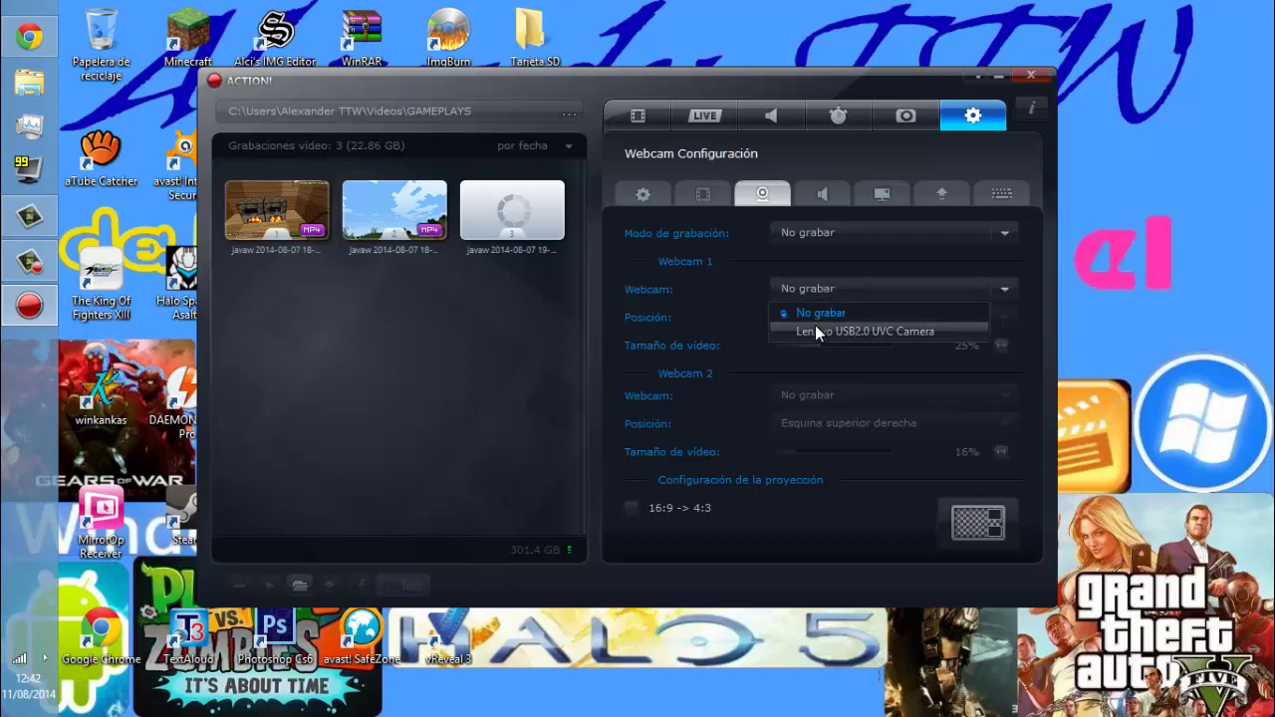
pyautogui.click(815, 331)
# Change the Webcam 1 position to Esquina superior izquierda, to Esquina inferior derecha, and finally to Esquina inferior izquierda.
pyautogui.click(825, 318)
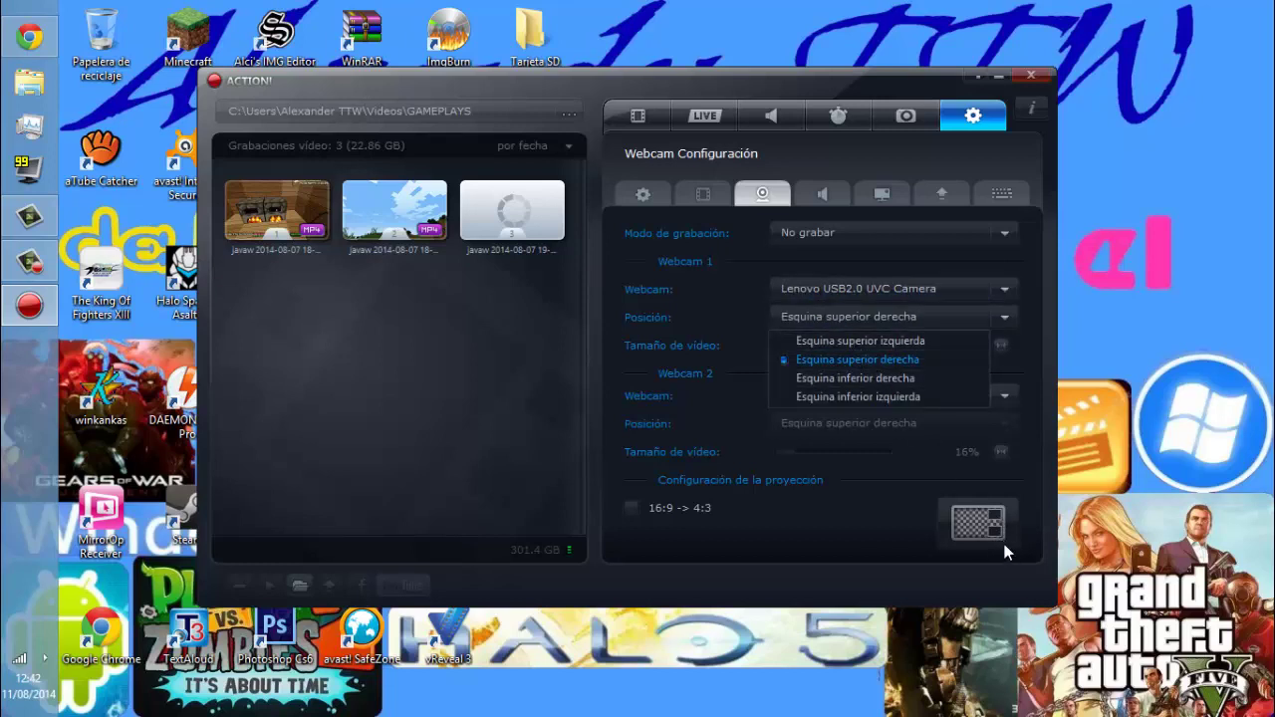
pyautogui.click(861, 342)
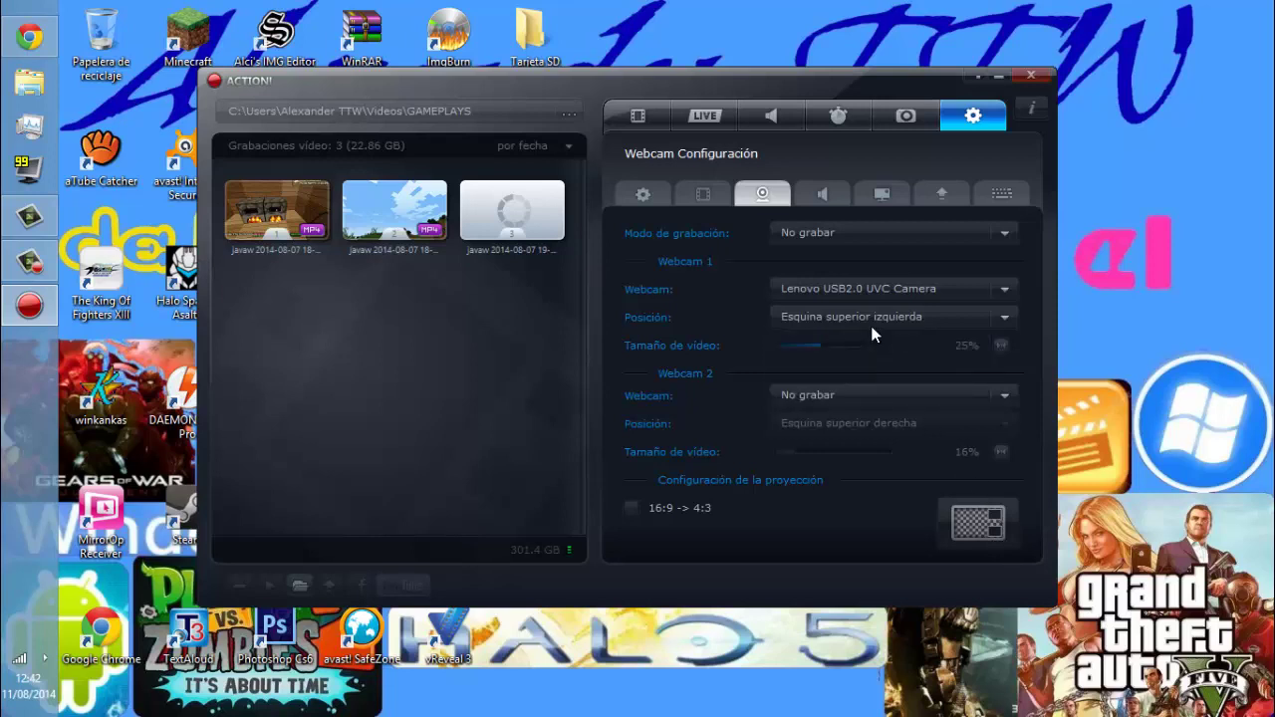
pyautogui.click(874, 318)
pyautogui.click(866, 379)
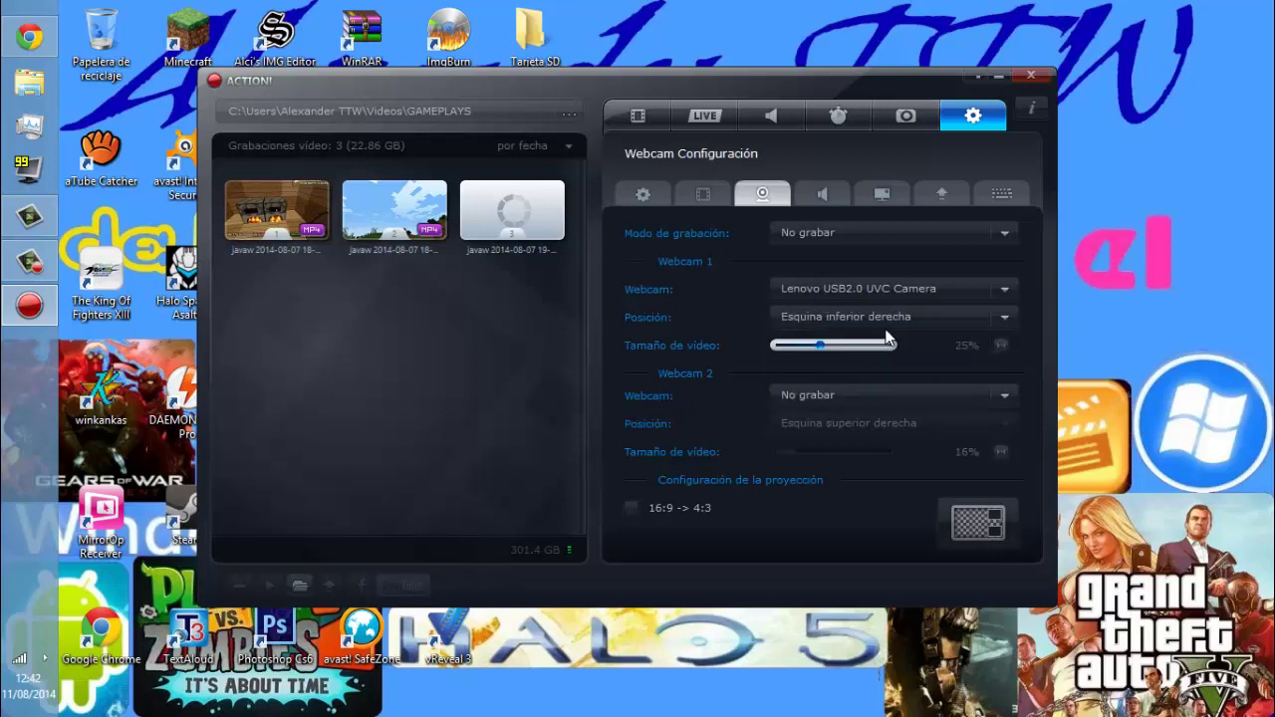
pyautogui.click(887, 315)
pyautogui.click(872, 392)
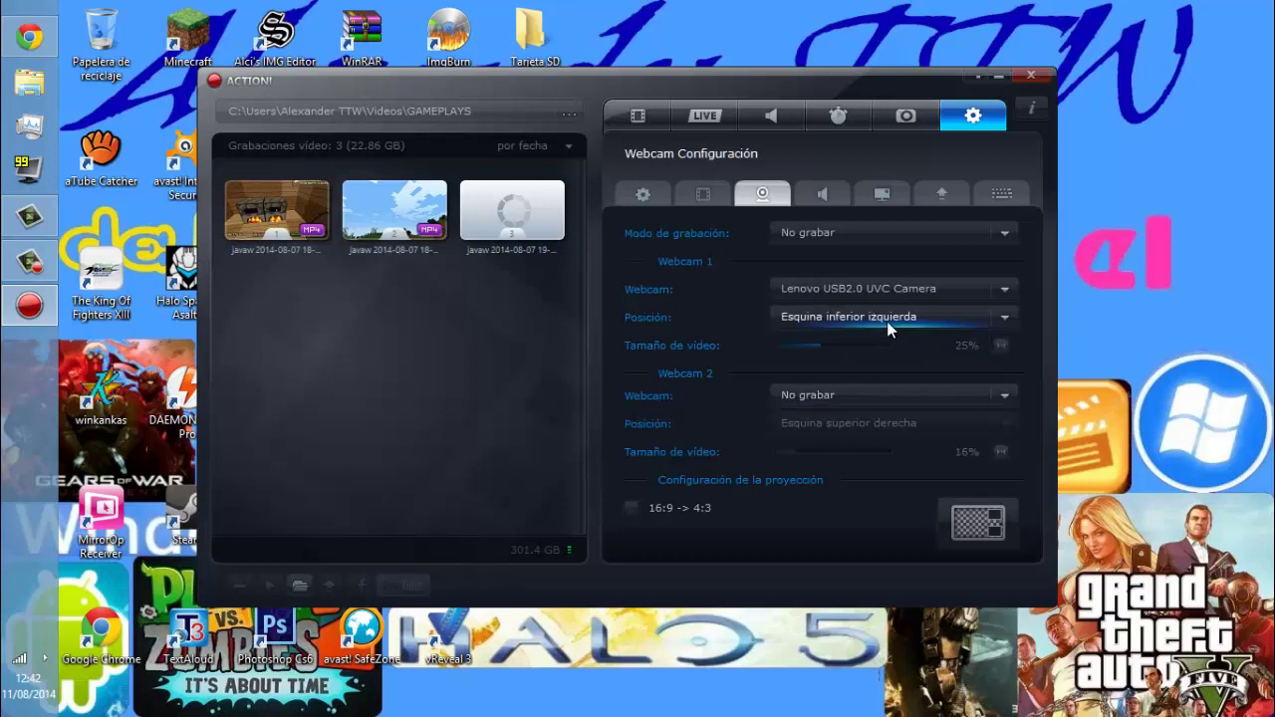
# Switch the Webcam 1 position to Esquina superior izquierda and after that to Esquina superior derecha.
pyautogui.click(887, 318)
pyautogui.click(886, 341)
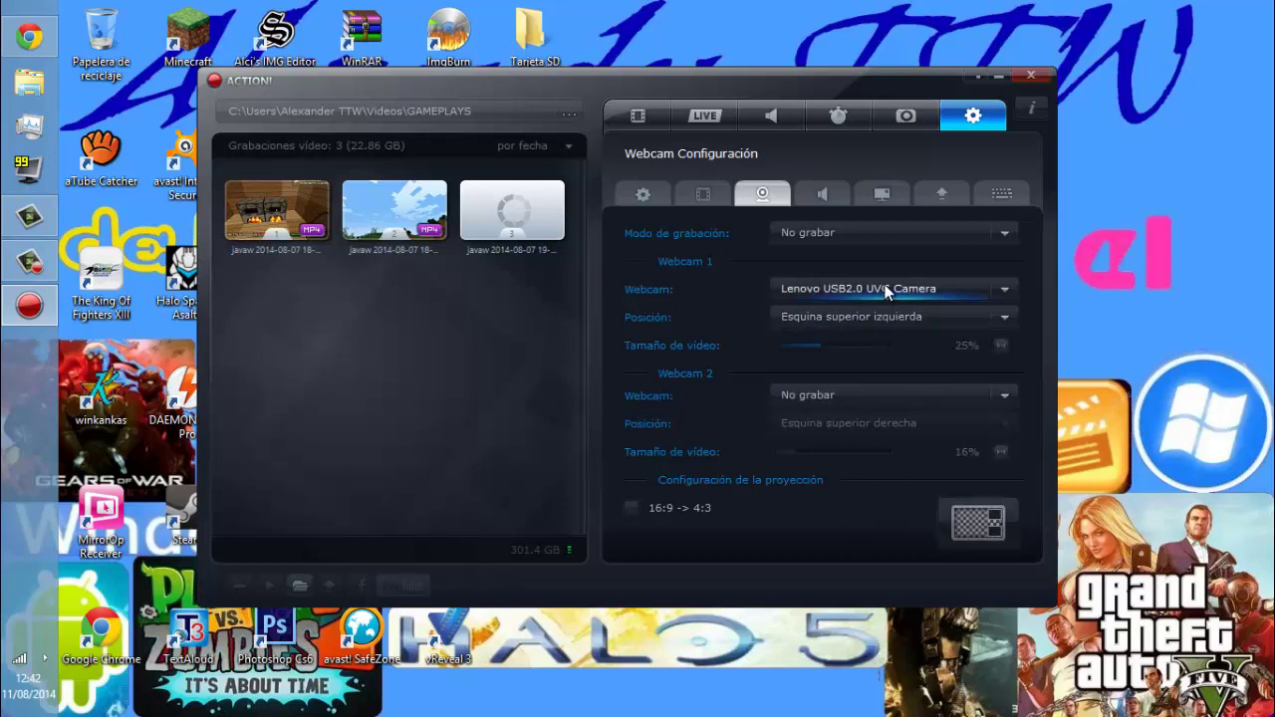
pyautogui.click(884, 317)
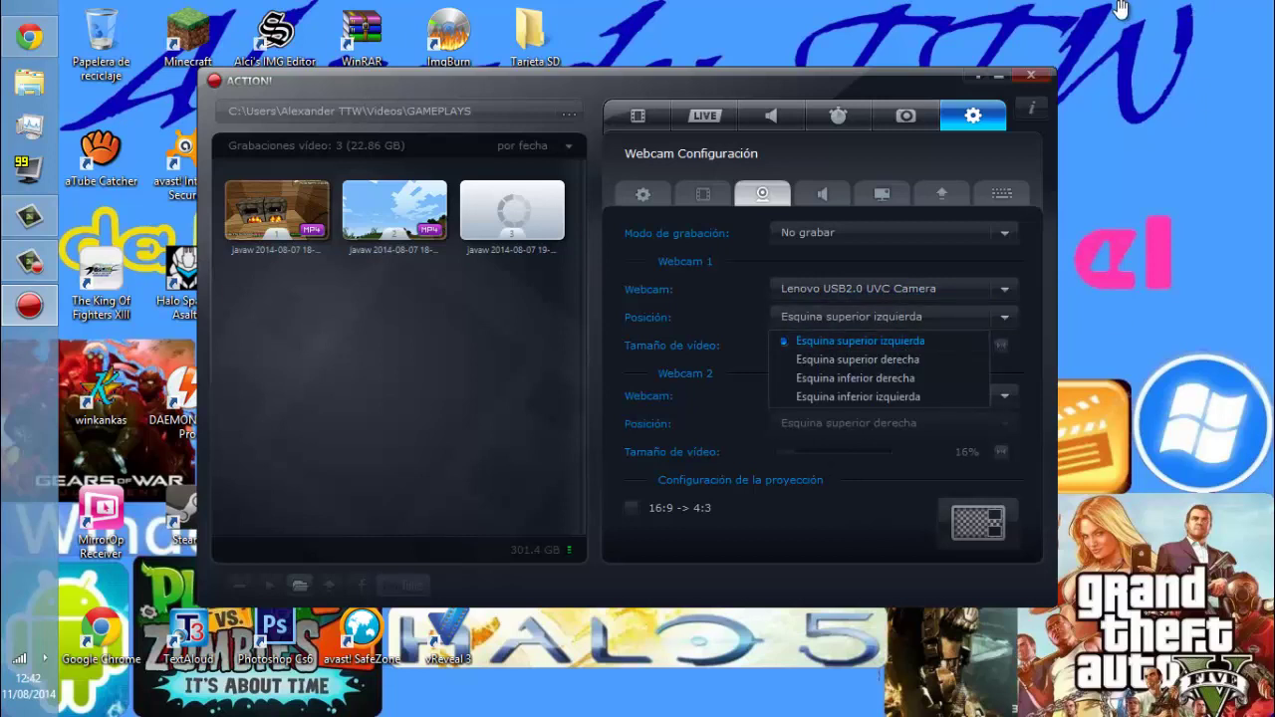
pyautogui.click(900, 362)
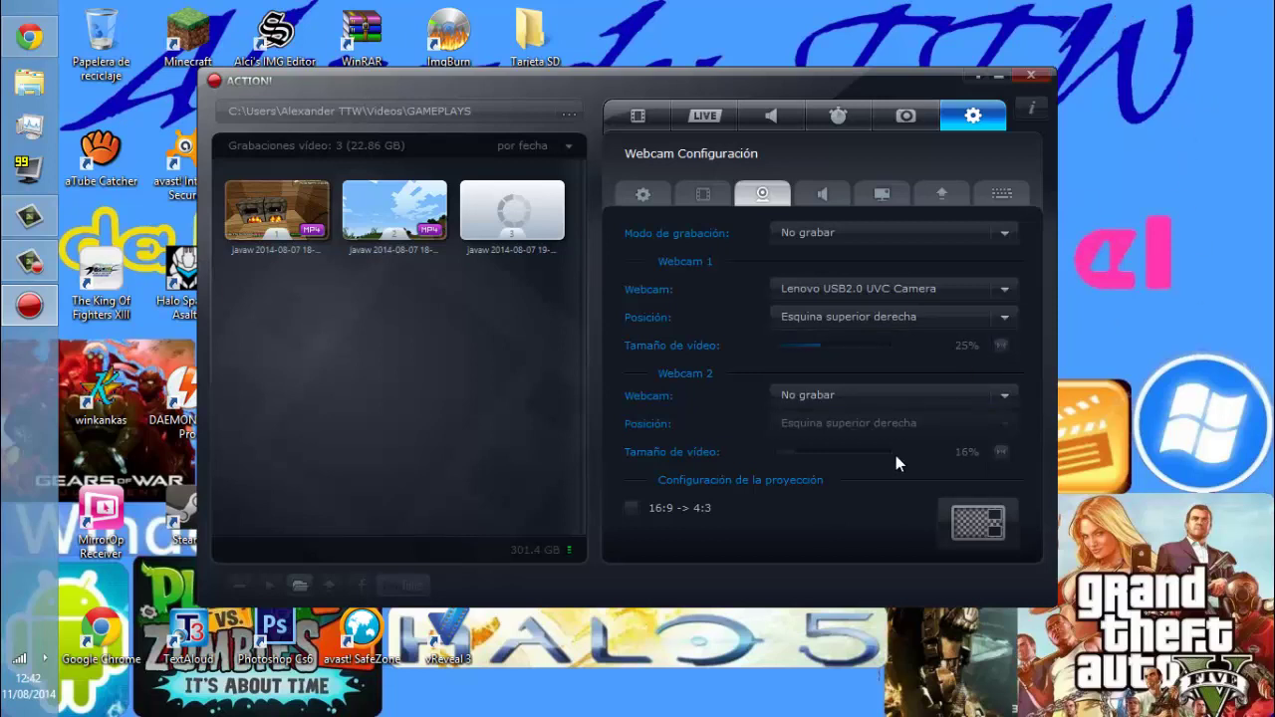
# Check the Webcam 2 camera options, keeping No grabar, and reset the Webcam 1 video size before setting it to 25%.
pyautogui.click(933, 397)
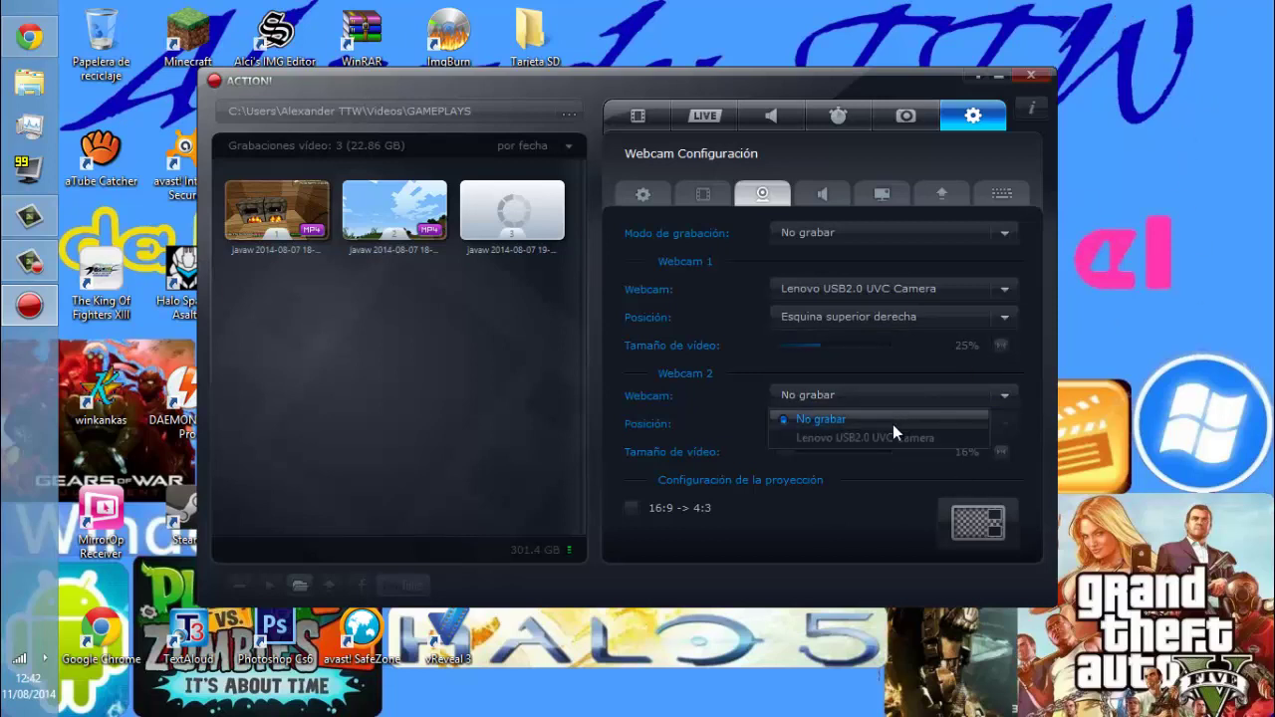
pyautogui.click(802, 420)
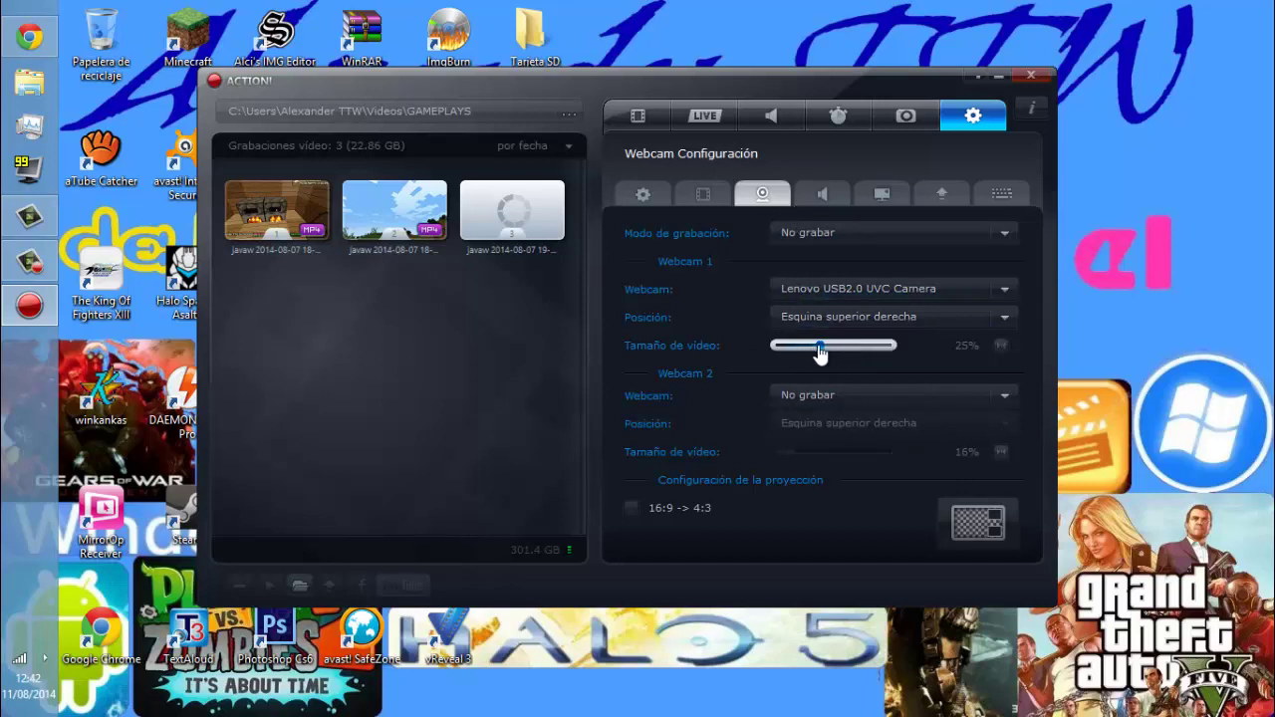
pyautogui.moveTo(819, 352)
pyautogui.mouseDown()
pyautogui.moveTo(928, 356)
pyautogui.moveTo(817, 357)
pyautogui.mouseUp()
pyautogui.click(1001, 343)
pyautogui.moveTo(795, 349); pyautogui.dragTo(817, 351)
# Open the webcam layout preview, move it clear of the settings and set the Webcam 1 position to Esquina superior izquierda.
pyautogui.click(980, 519)
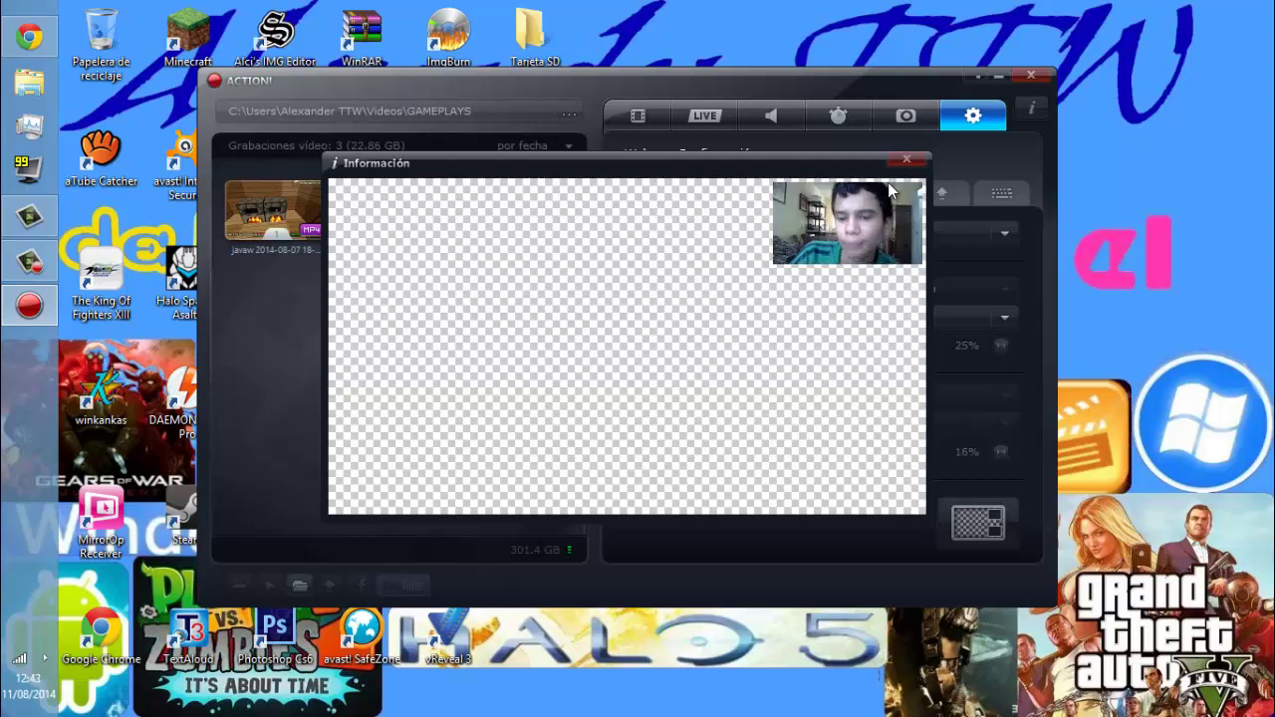
pyautogui.moveTo(816, 169); pyautogui.dragTo(546, 211)
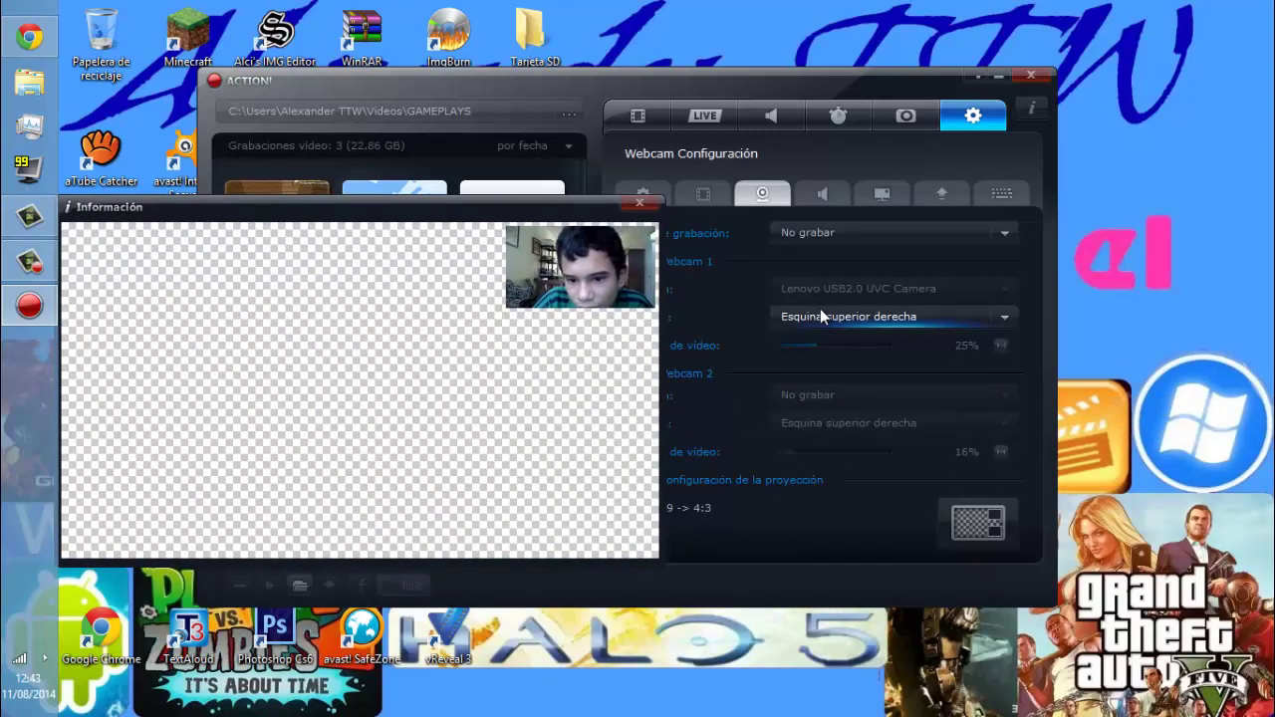
pyautogui.click(825, 316)
pyautogui.click(837, 342)
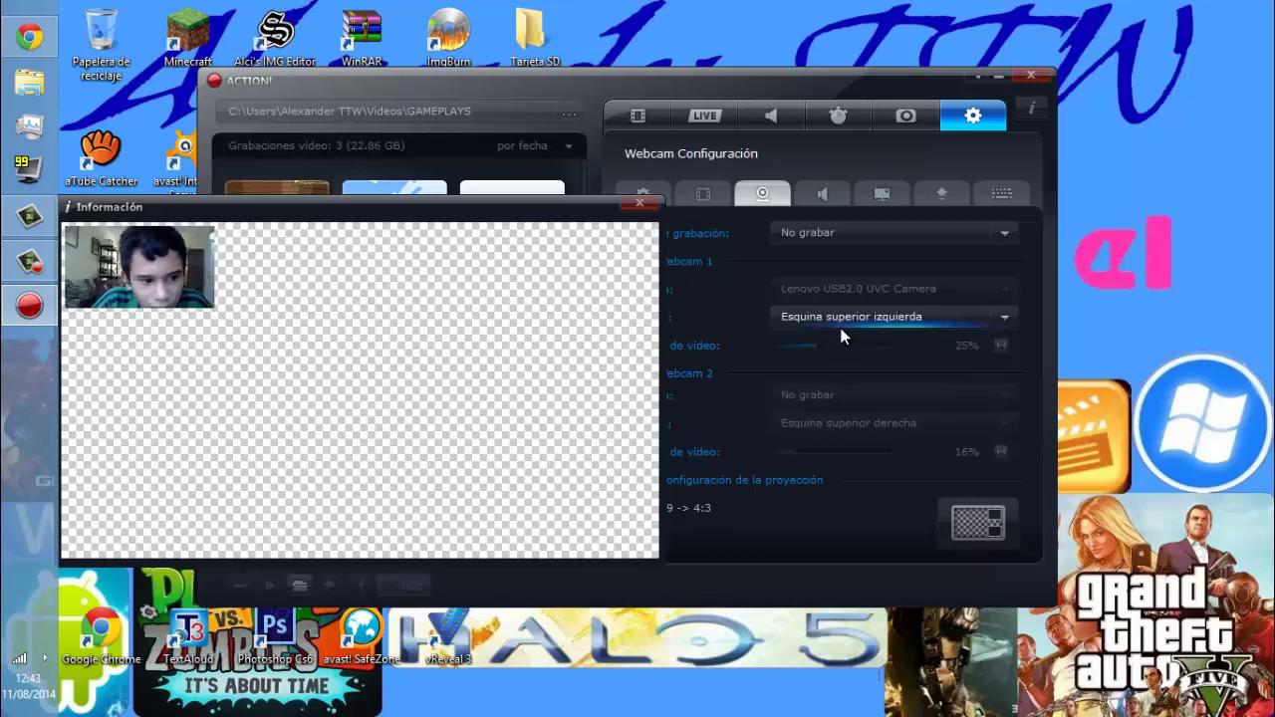
# With the preview open, change the Webcam 1 position to Esquina inferior derecha, Esquina inferior izquierda, Esquina superior derecha and back to Esquina superior izquierda.
pyautogui.click(840, 319)
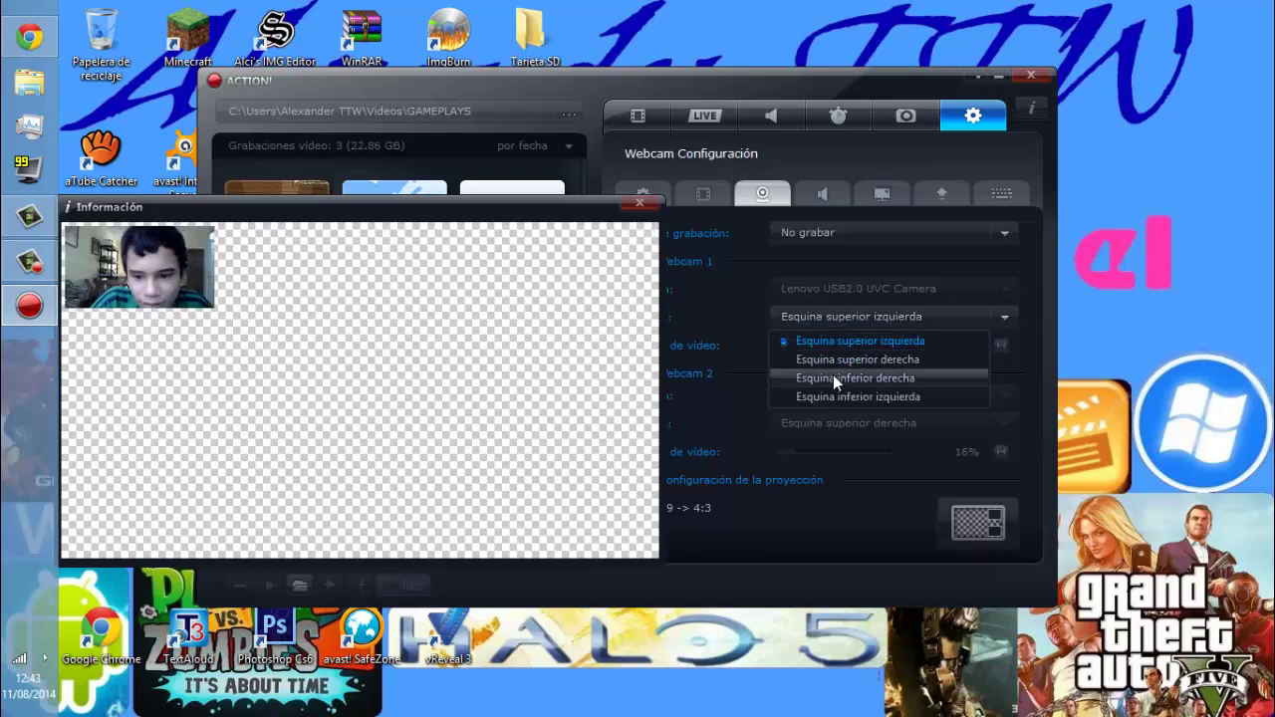
pyautogui.click(833, 375)
pyautogui.click(848, 323)
pyautogui.click(845, 397)
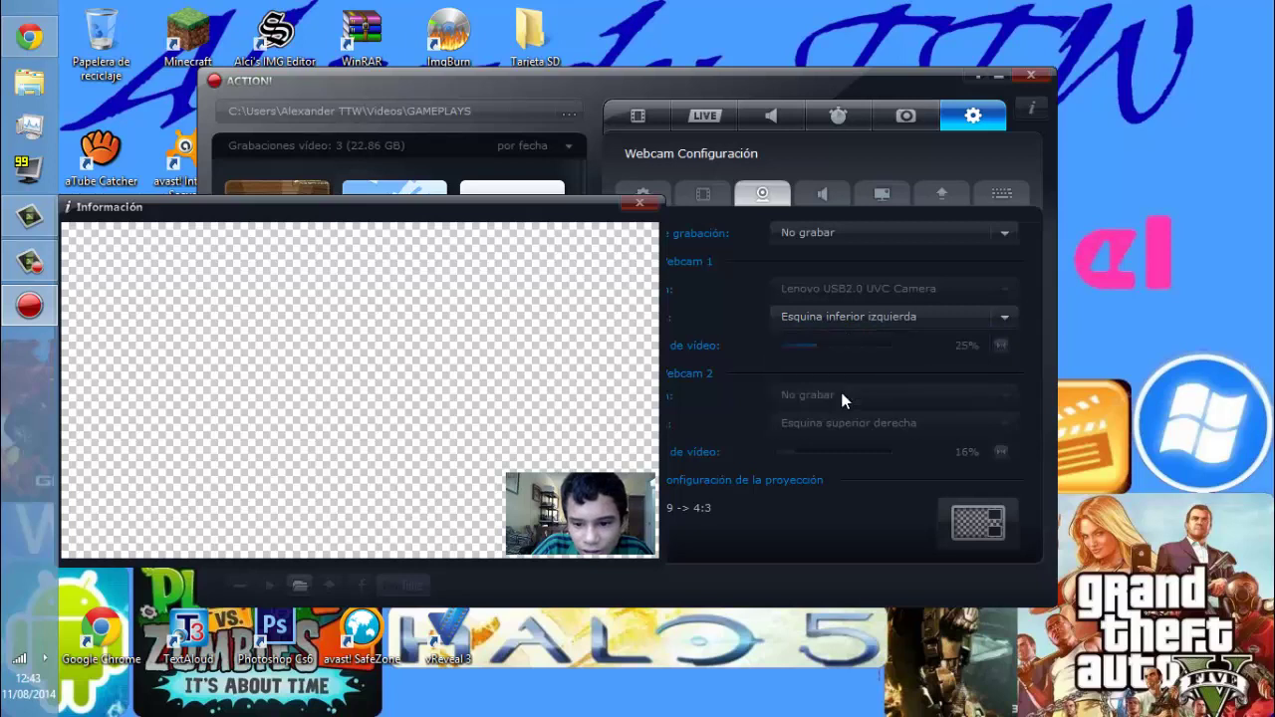
pyautogui.click(855, 318)
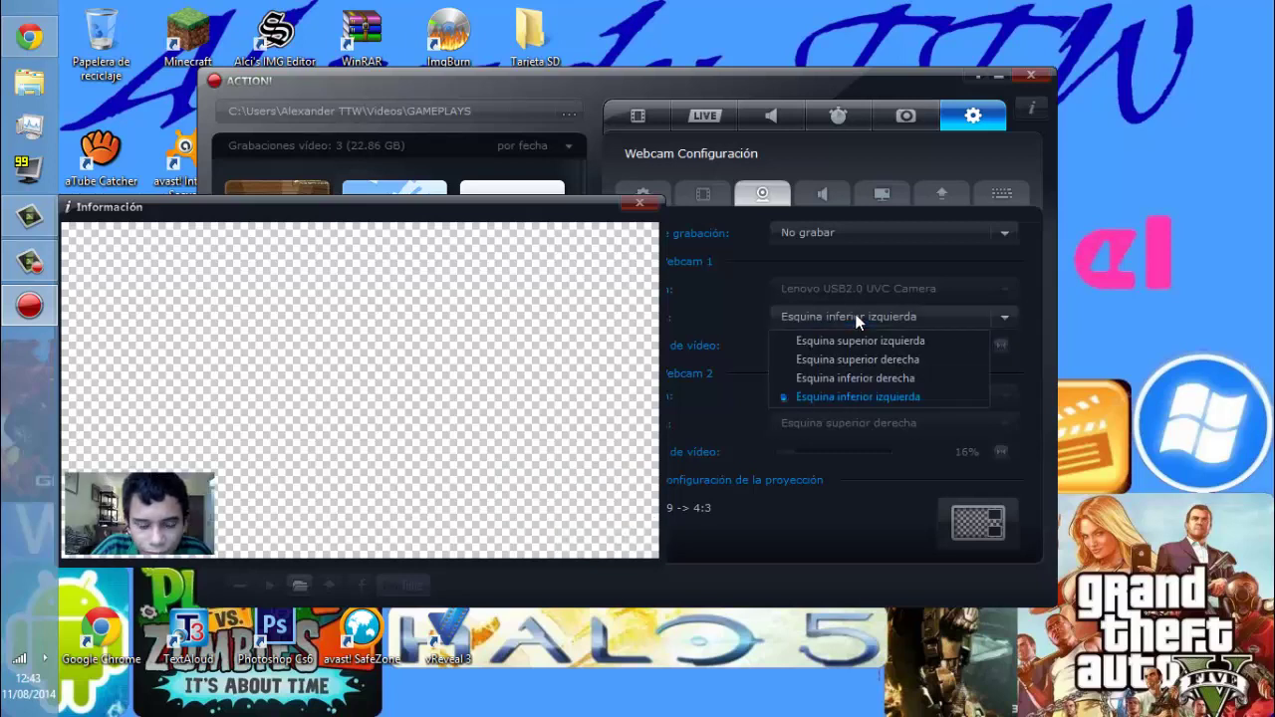
pyautogui.click(844, 359)
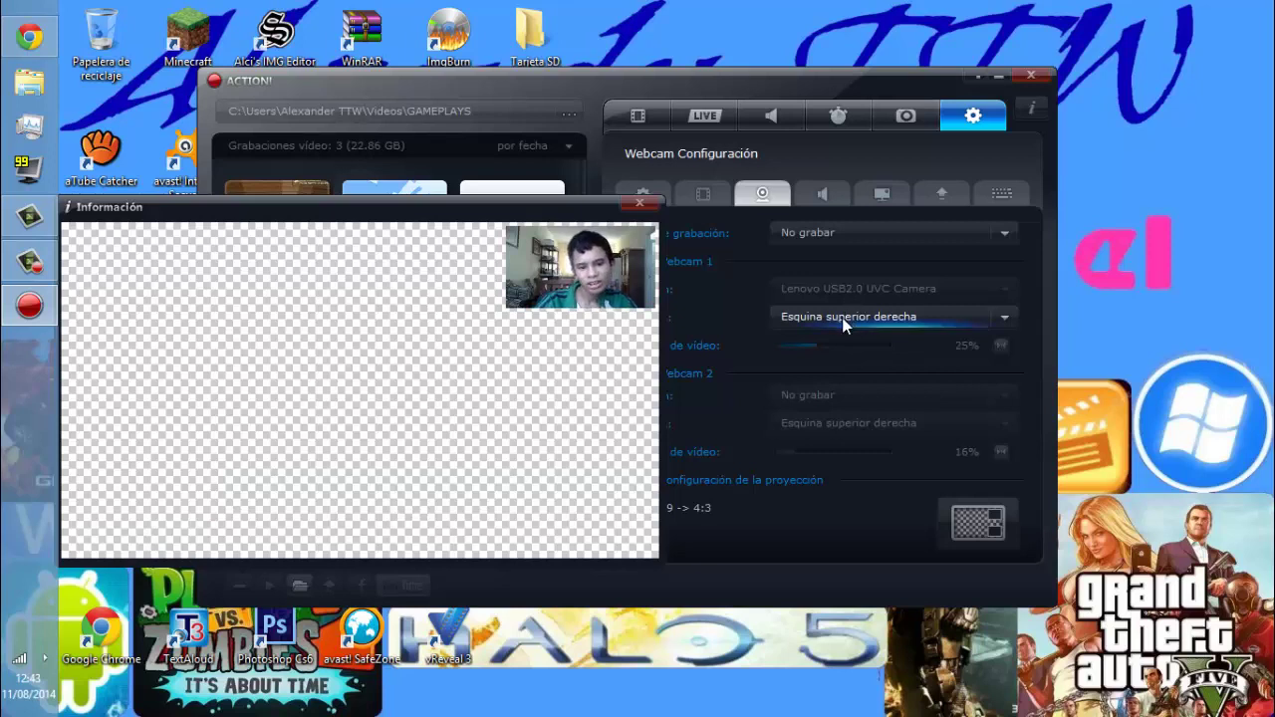
pyautogui.click(842, 317)
pyautogui.click(839, 342)
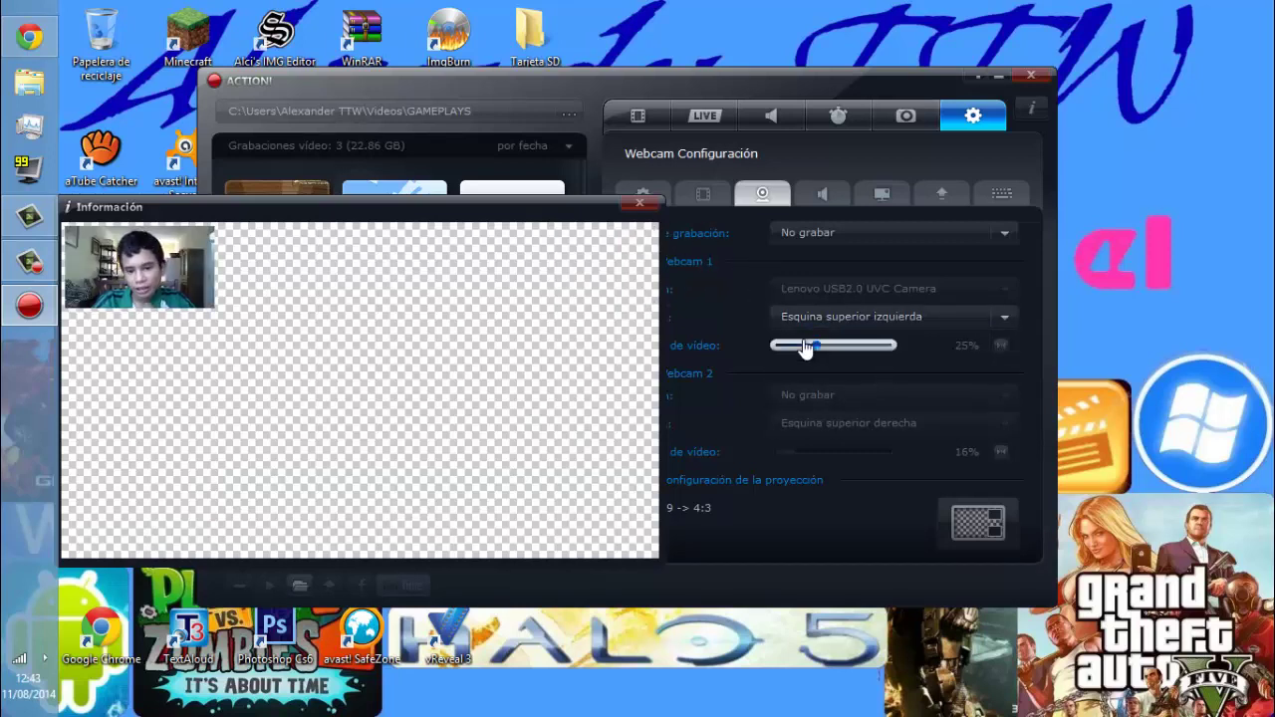
# Try Webcam 1 video sizes of 11%, 29% and the default 16%, set the size to 25%, and close the preview.
pyautogui.moveTo(805, 345); pyautogui.dragTo(484, 379)
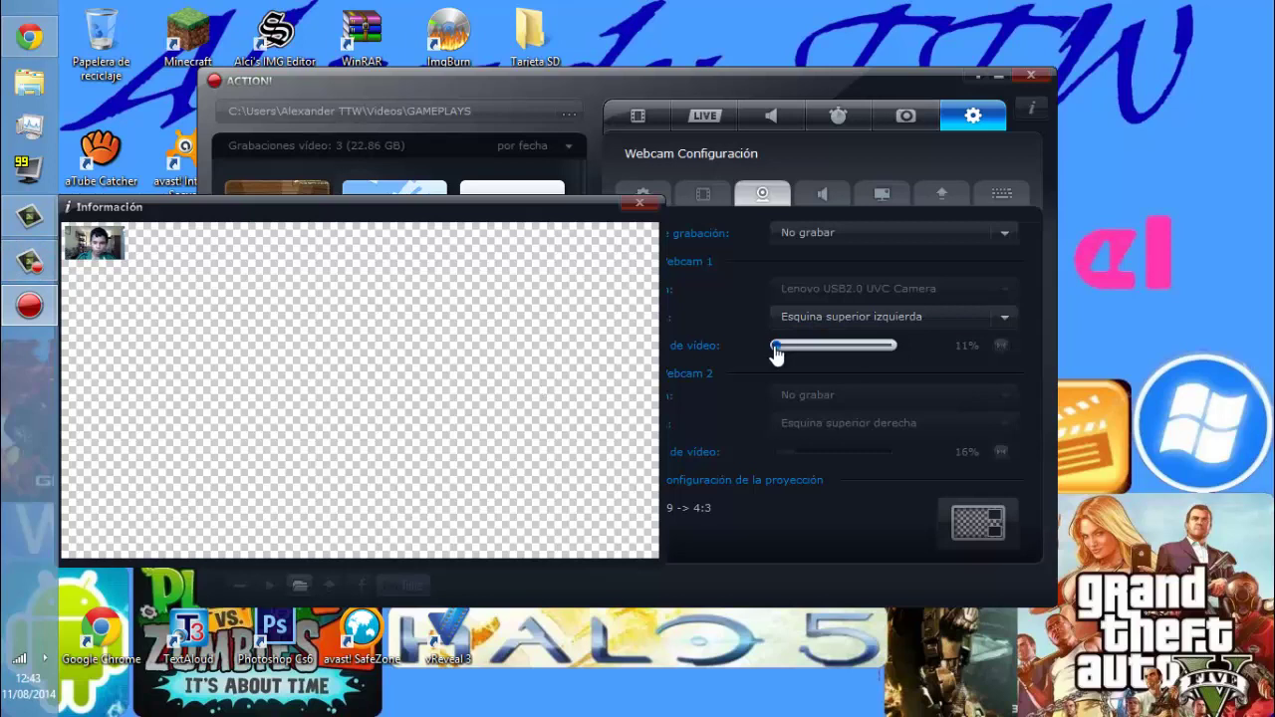
pyautogui.moveTo(775, 346); pyautogui.dragTo(827, 351)
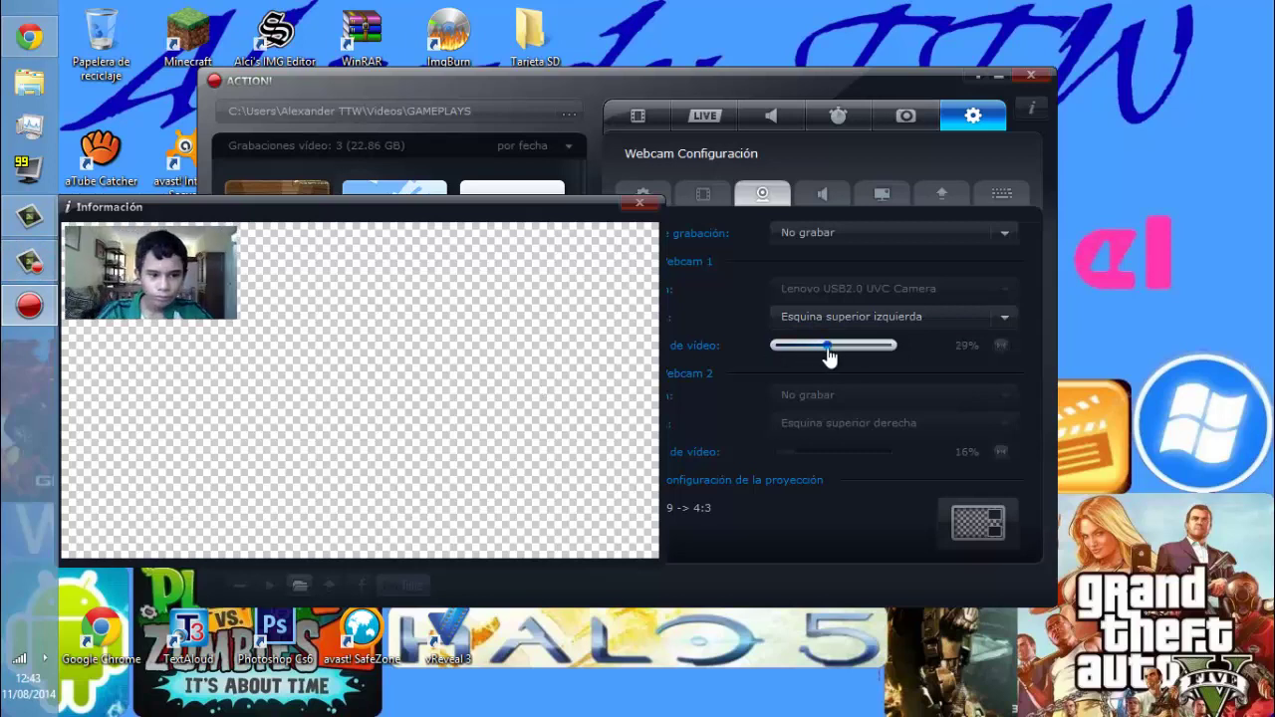
pyautogui.click(1001, 346)
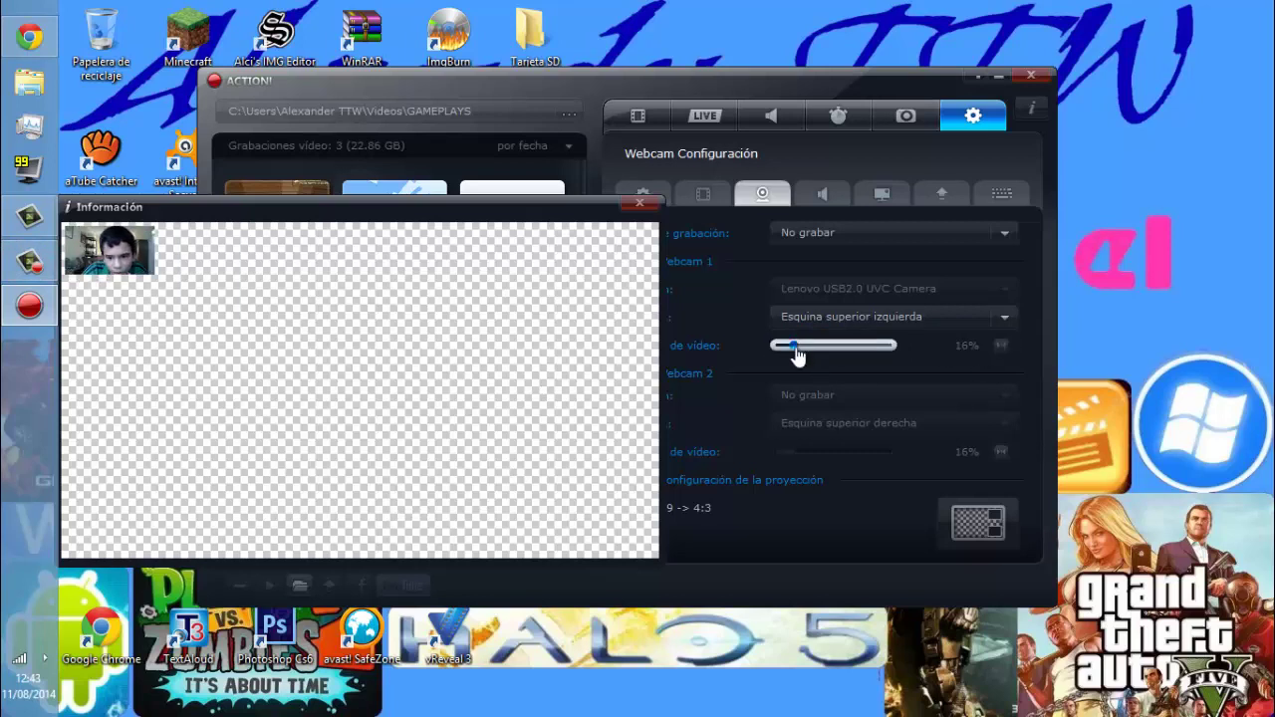
pyautogui.moveTo(794, 348); pyautogui.dragTo(817, 354)
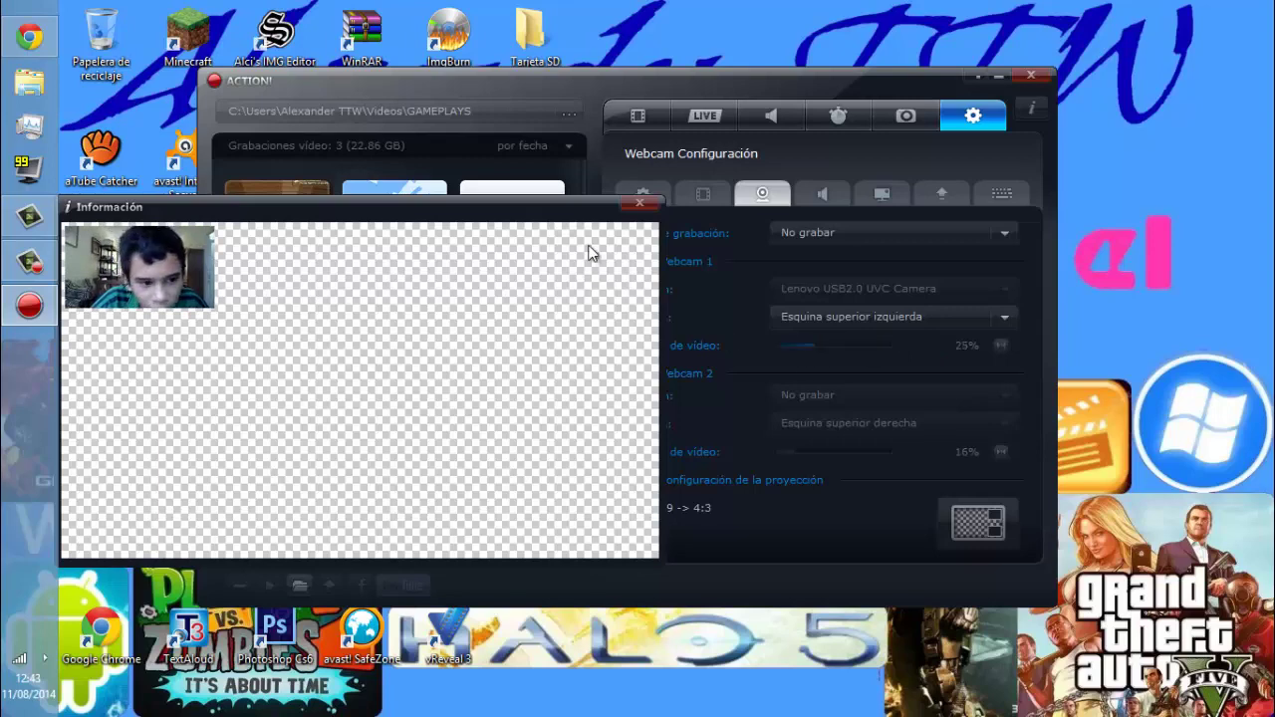
pyautogui.click(639, 203)
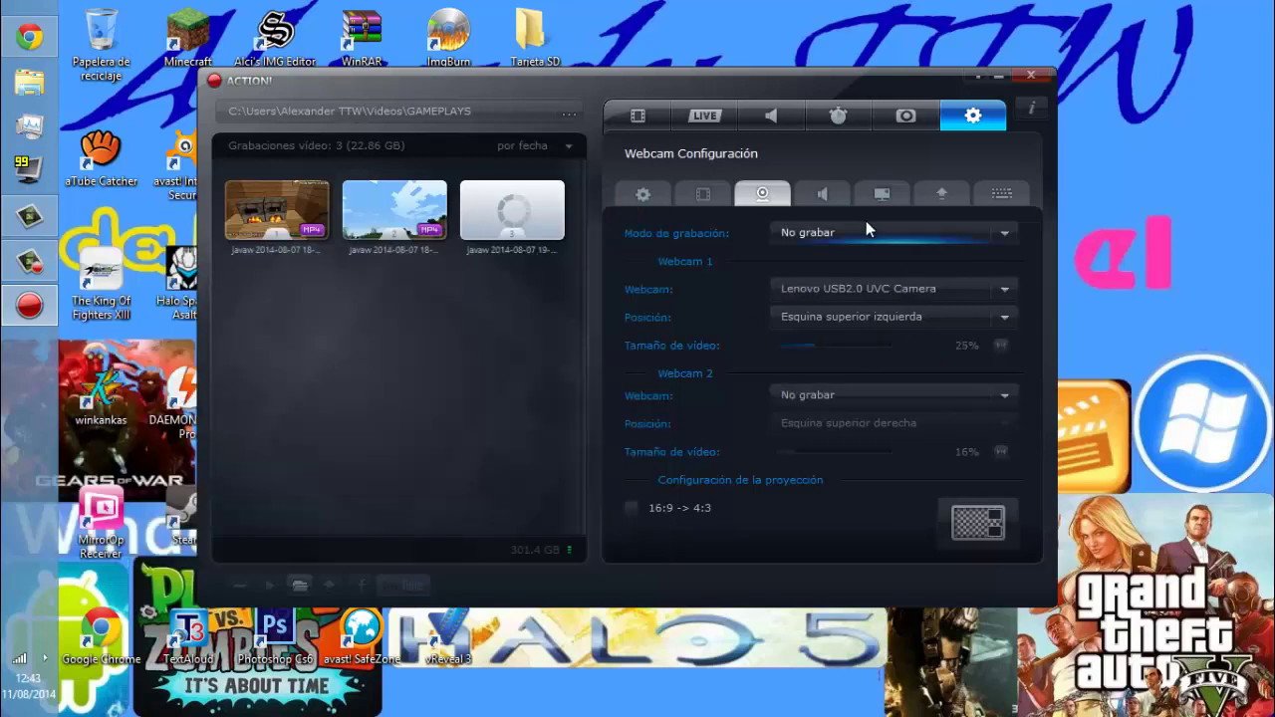
# Go to the sound settings and check which audio devices are offered for the microphone.
pyautogui.click(816, 192)
pyautogui.click(770, 193)
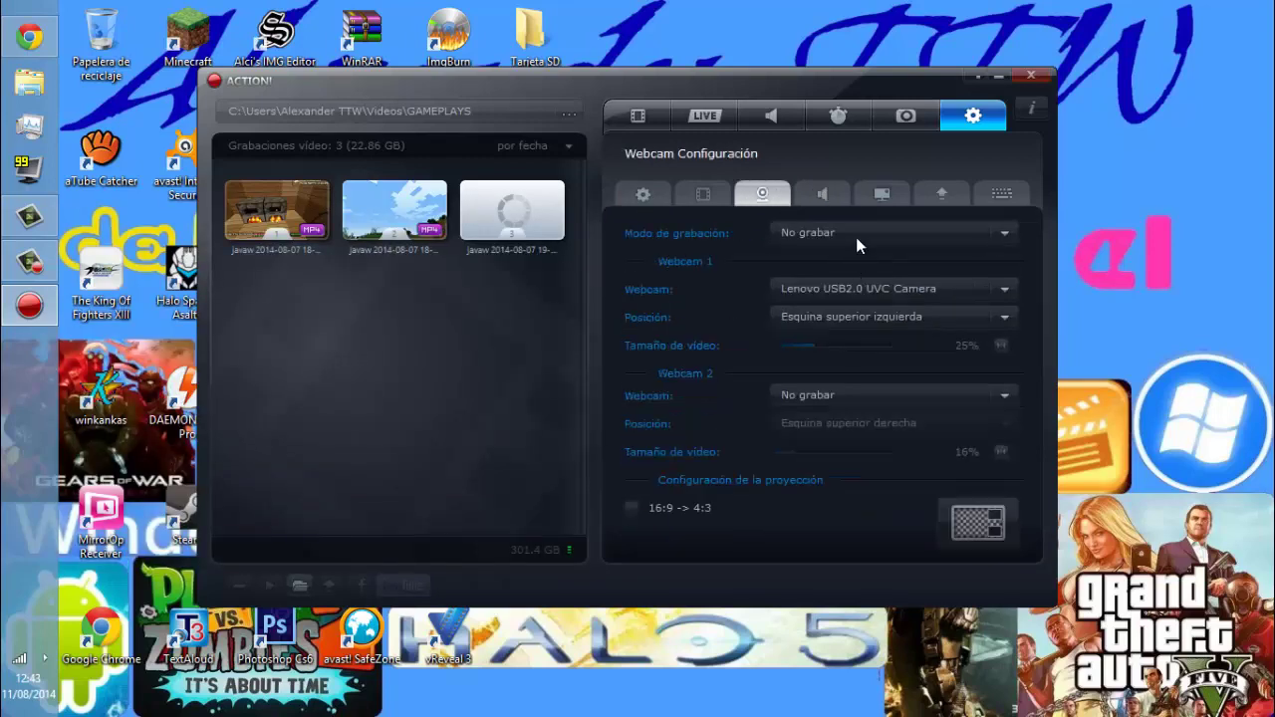
pyautogui.click(827, 189)
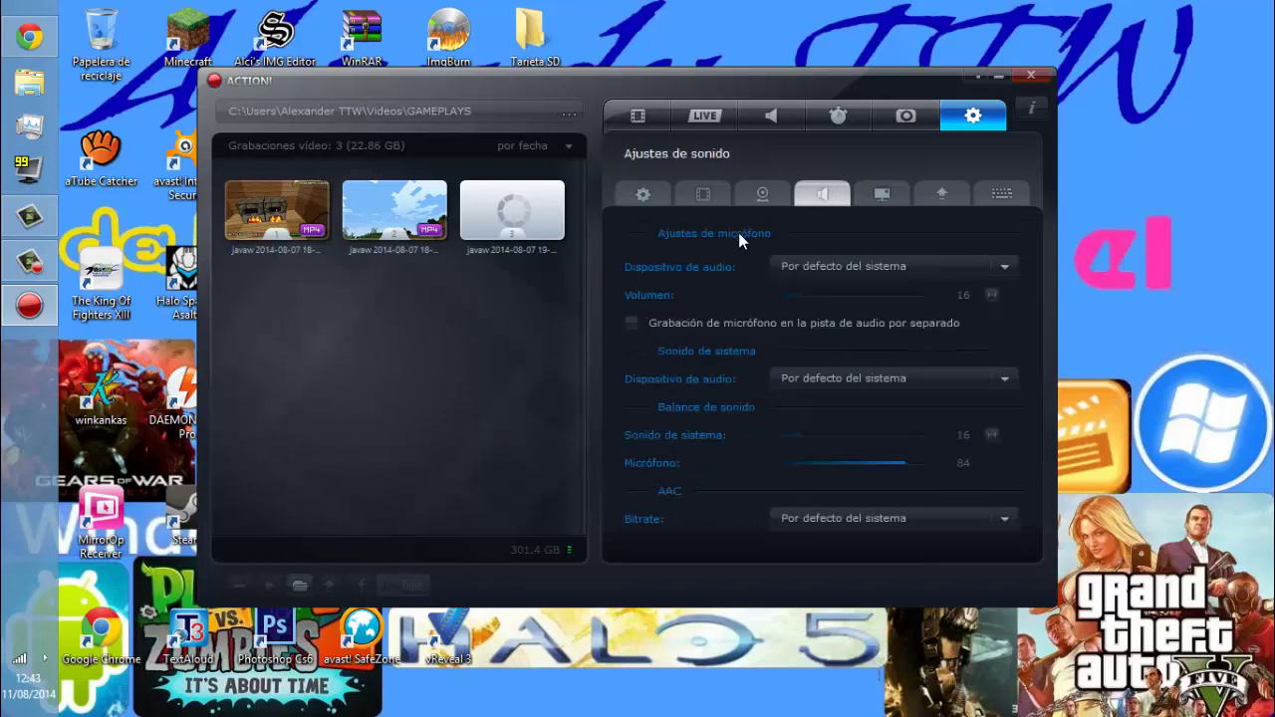
pyautogui.click(816, 269)
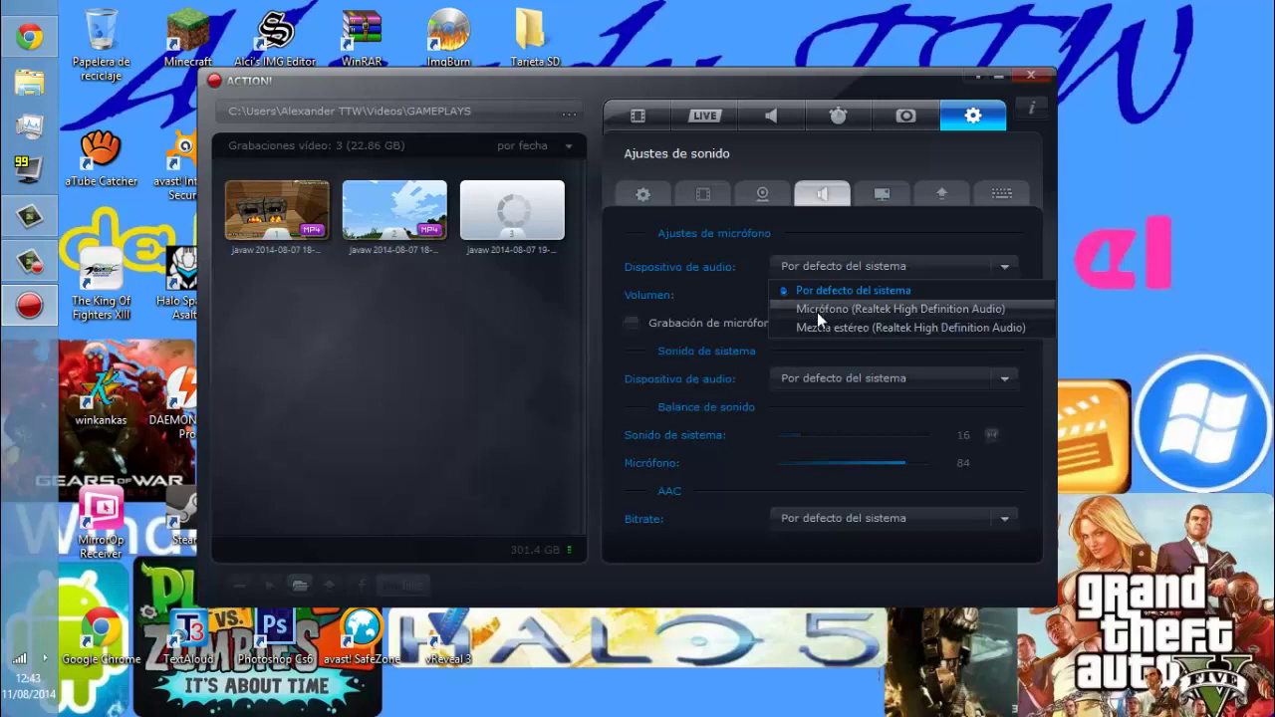
pyautogui.click(714, 281)
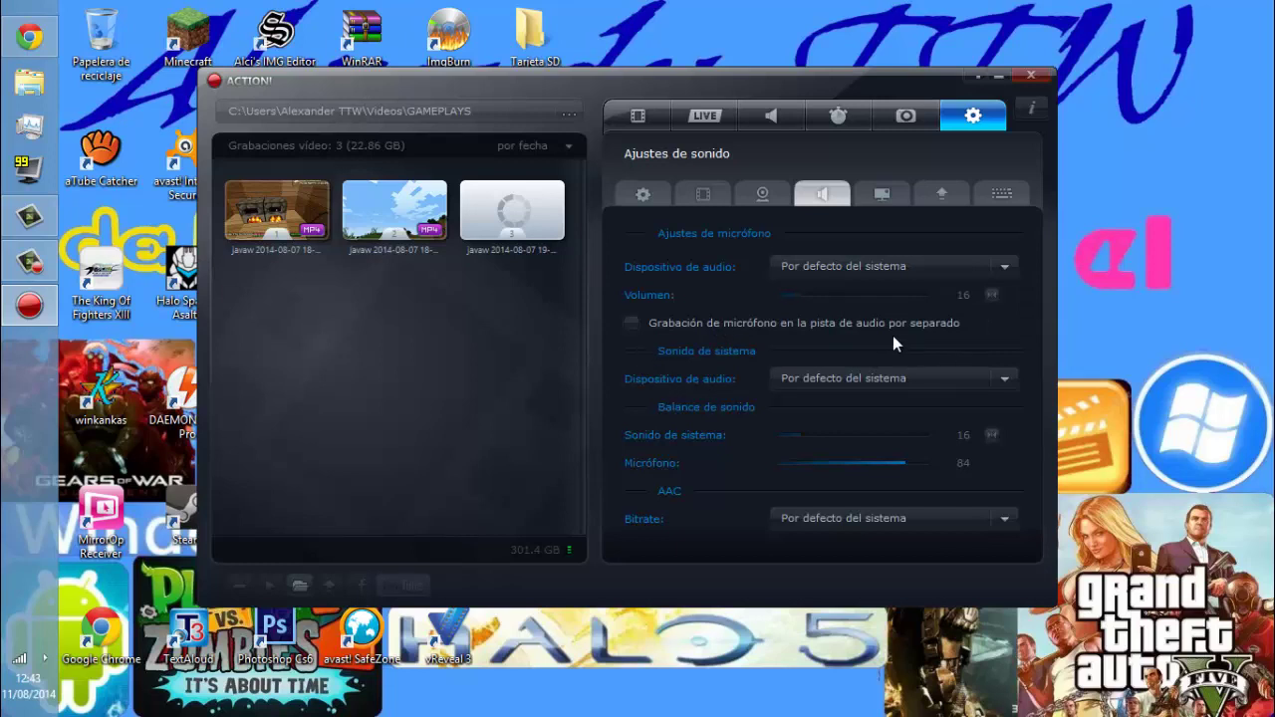
# Check which audio devices are offered for the system sound.
pyautogui.click(630, 325)
pyautogui.click(877, 377)
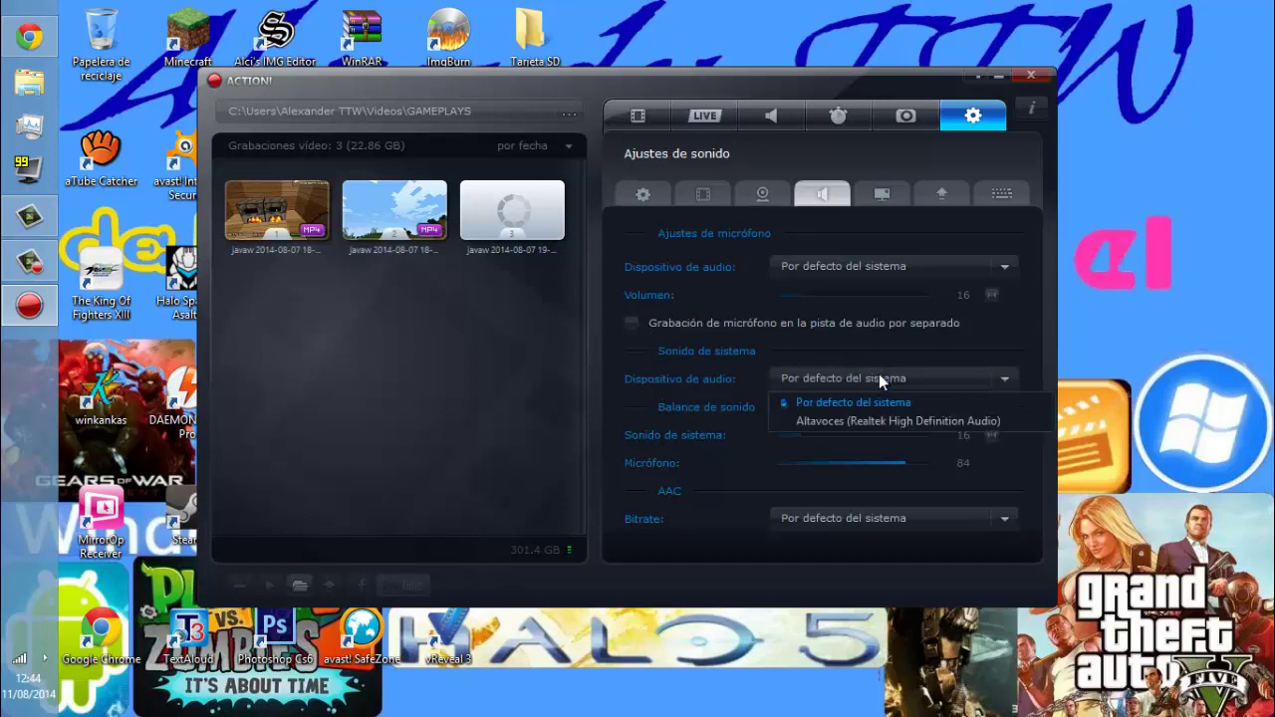
pyautogui.click(871, 375)
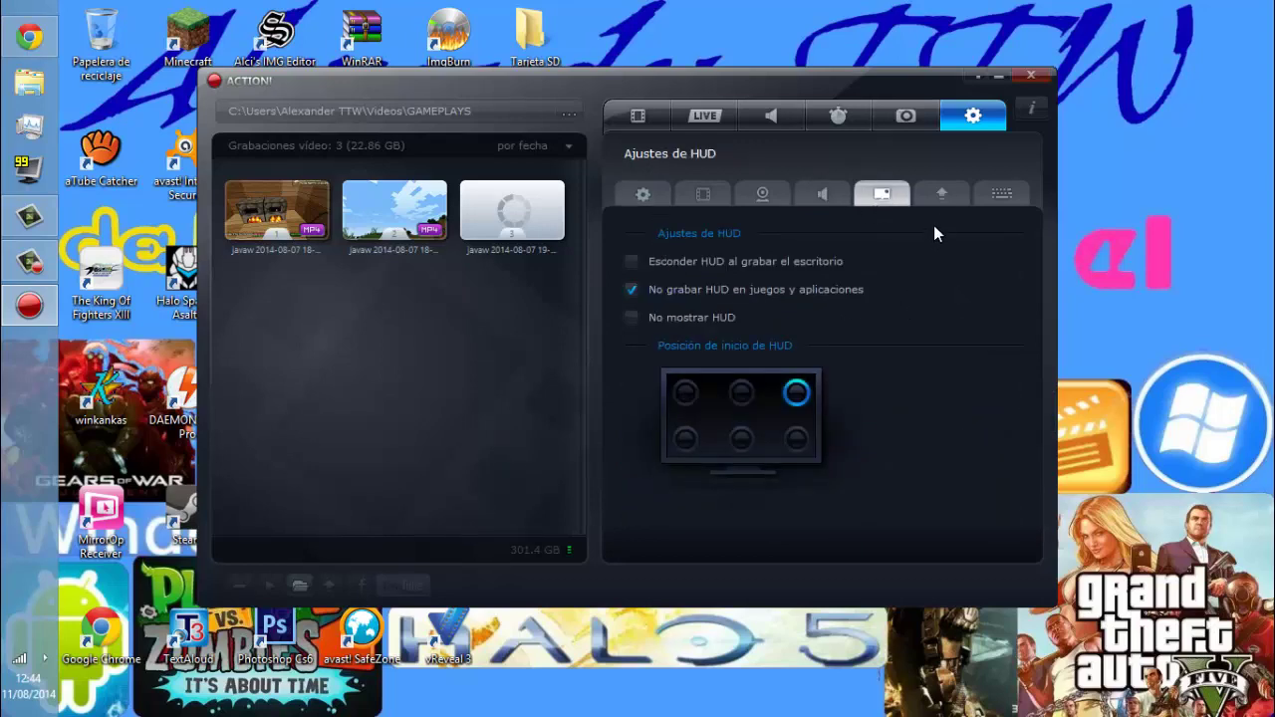
# In the HUD settings, enable No mostrar HUD and disable it again, dismissing each information notice.
pyautogui.click(939, 196)
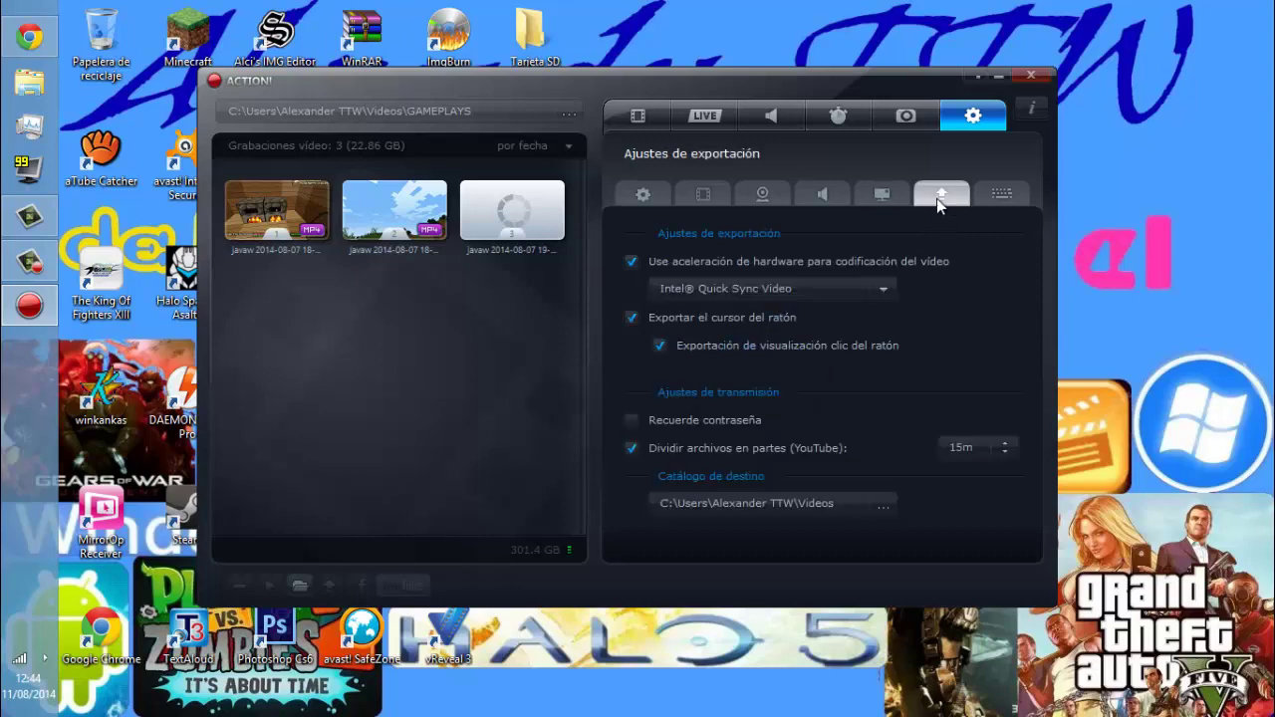
pyautogui.click(882, 193)
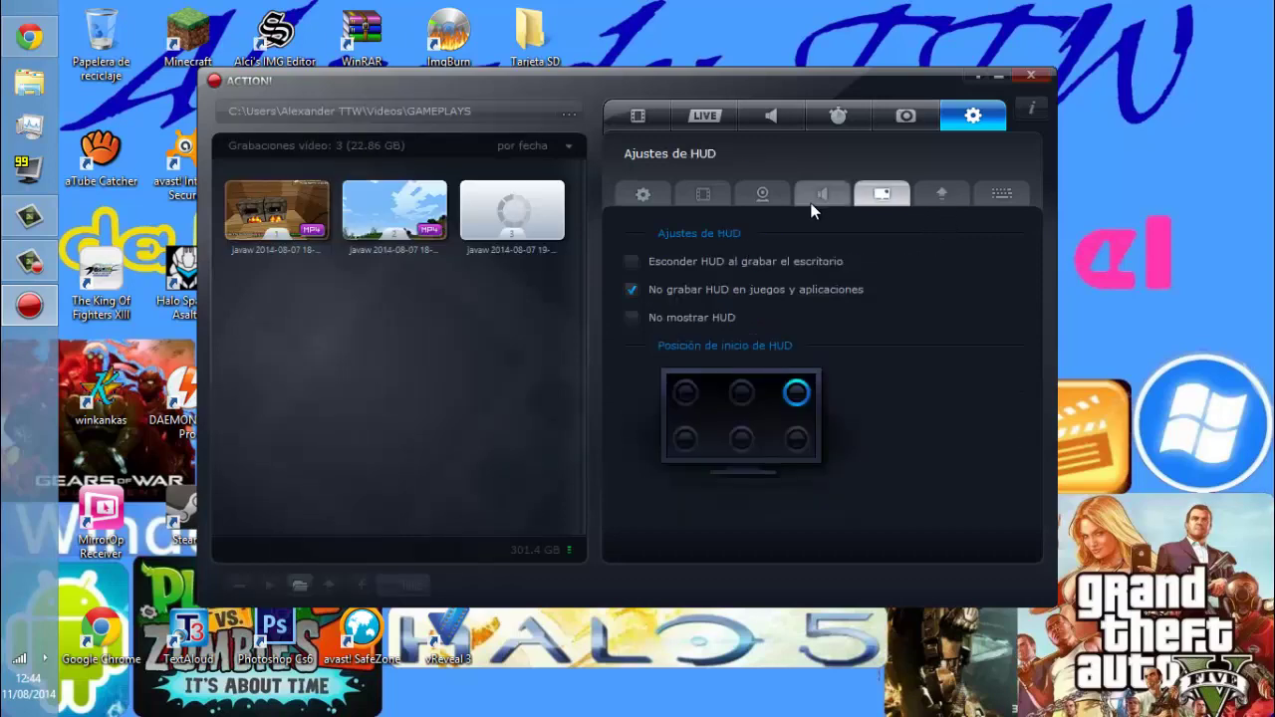
pyautogui.click(634, 318)
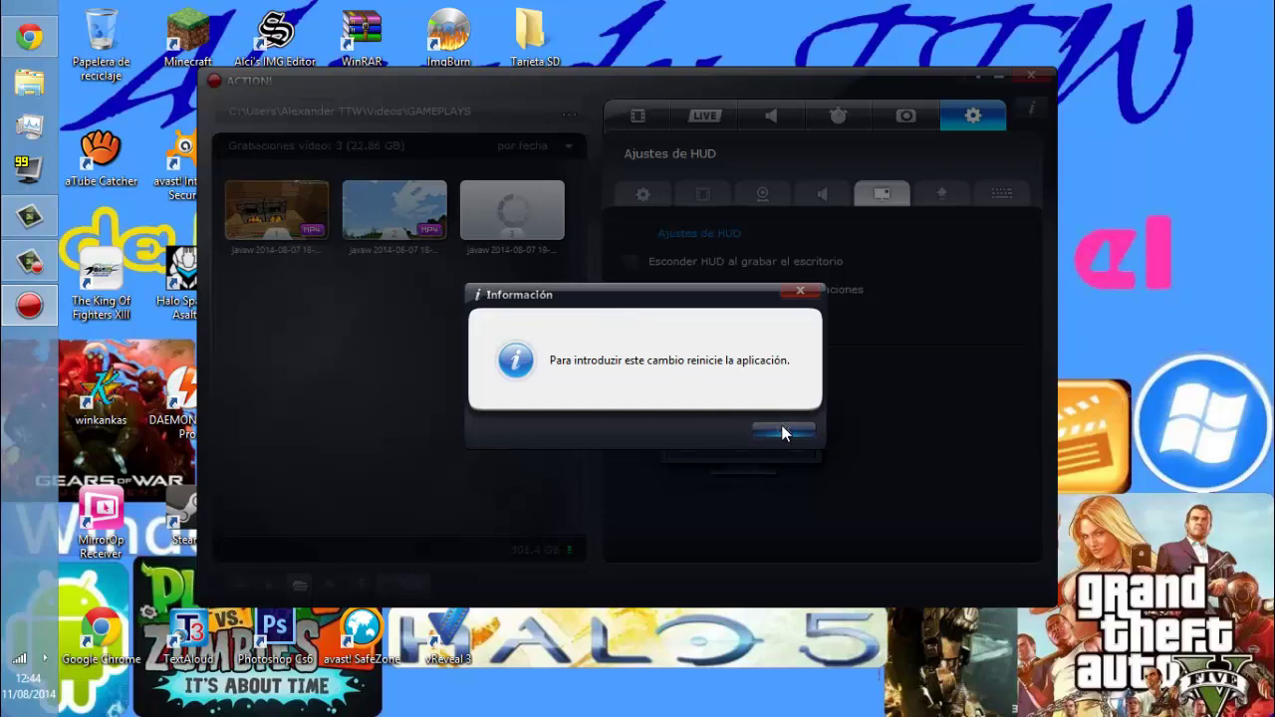
pyautogui.click(782, 427)
pyautogui.click(635, 316)
pyautogui.click(809, 435)
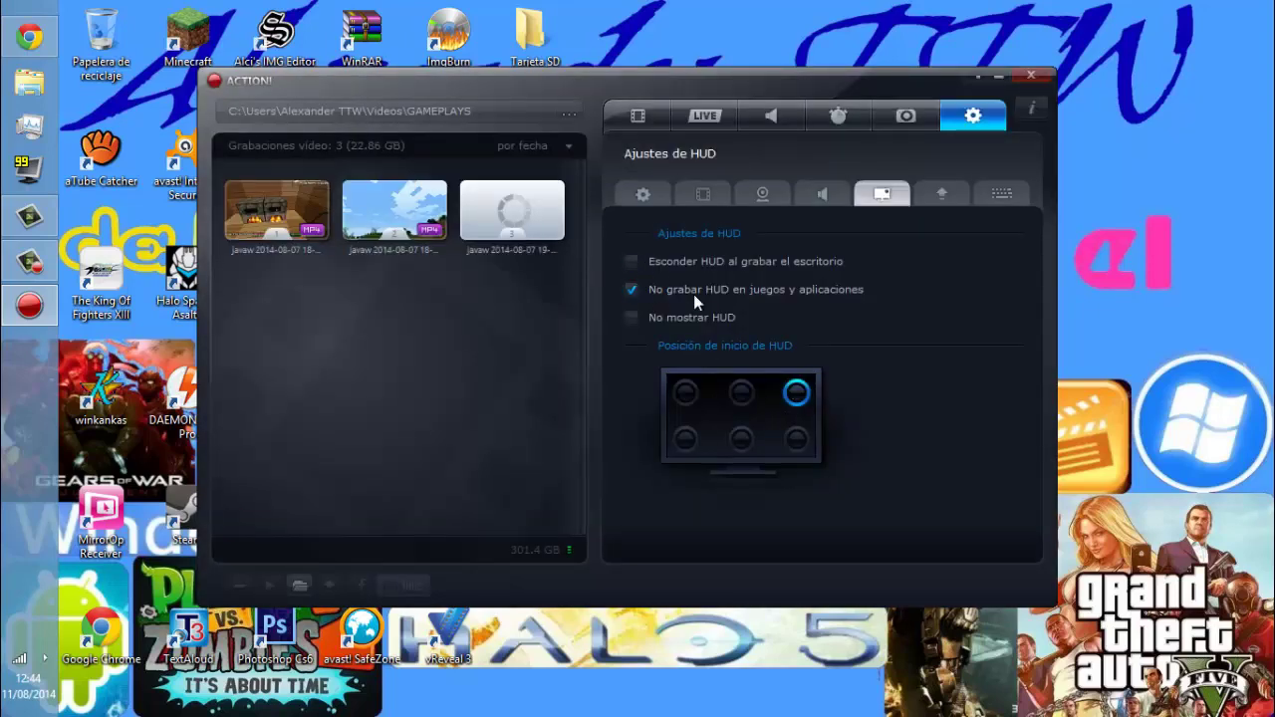
# Try the top-center and bottom-right HUD start positions, and return the HUD to the top-right one.
pyautogui.click(742, 393)
pyautogui.click(797, 439)
pyautogui.click(797, 393)
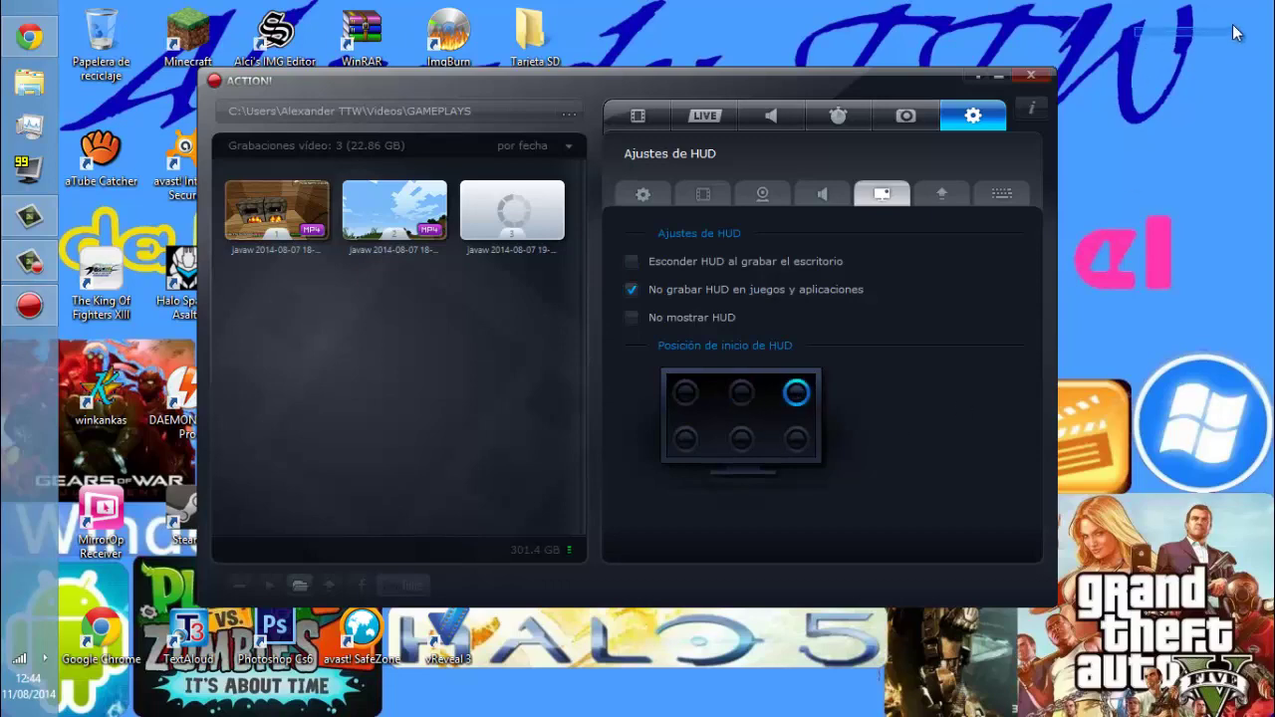
# Enable No mostrar HUD, accept the restart notice, and close and relaunch Action! to apply the change.
pyautogui.click(641, 314)
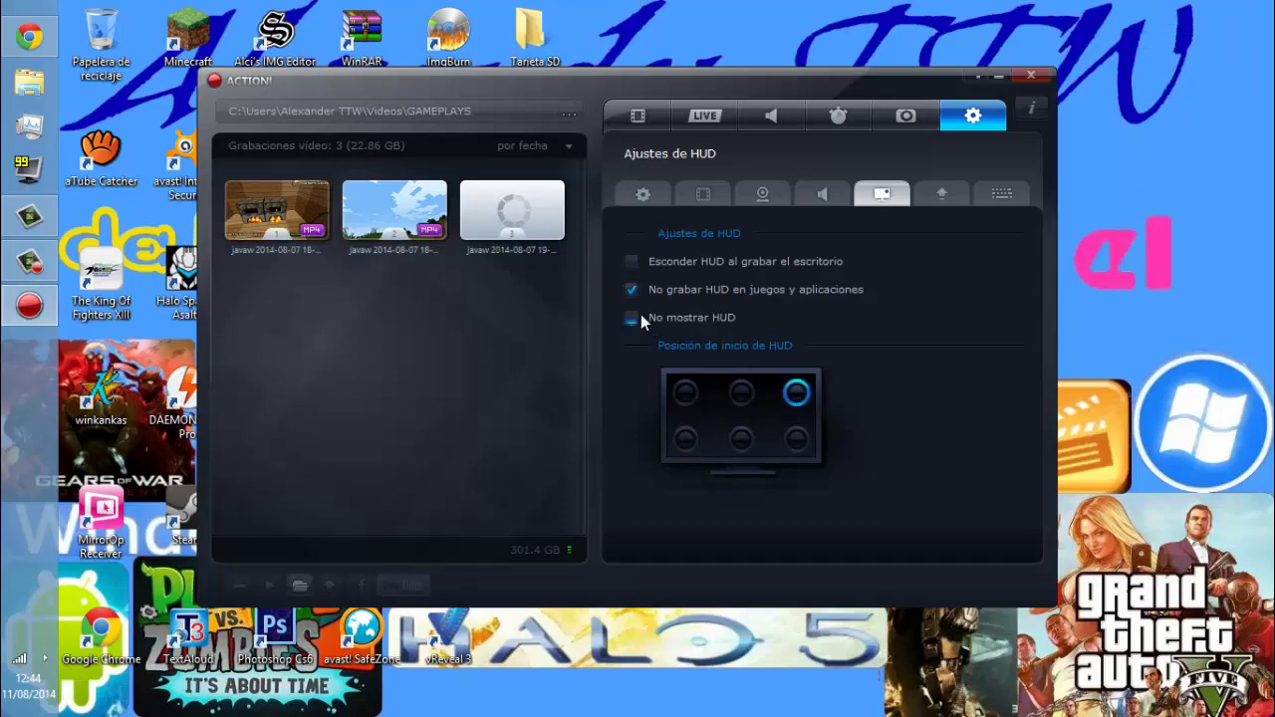
pyautogui.click(785, 433)
pyautogui.click(1031, 74)
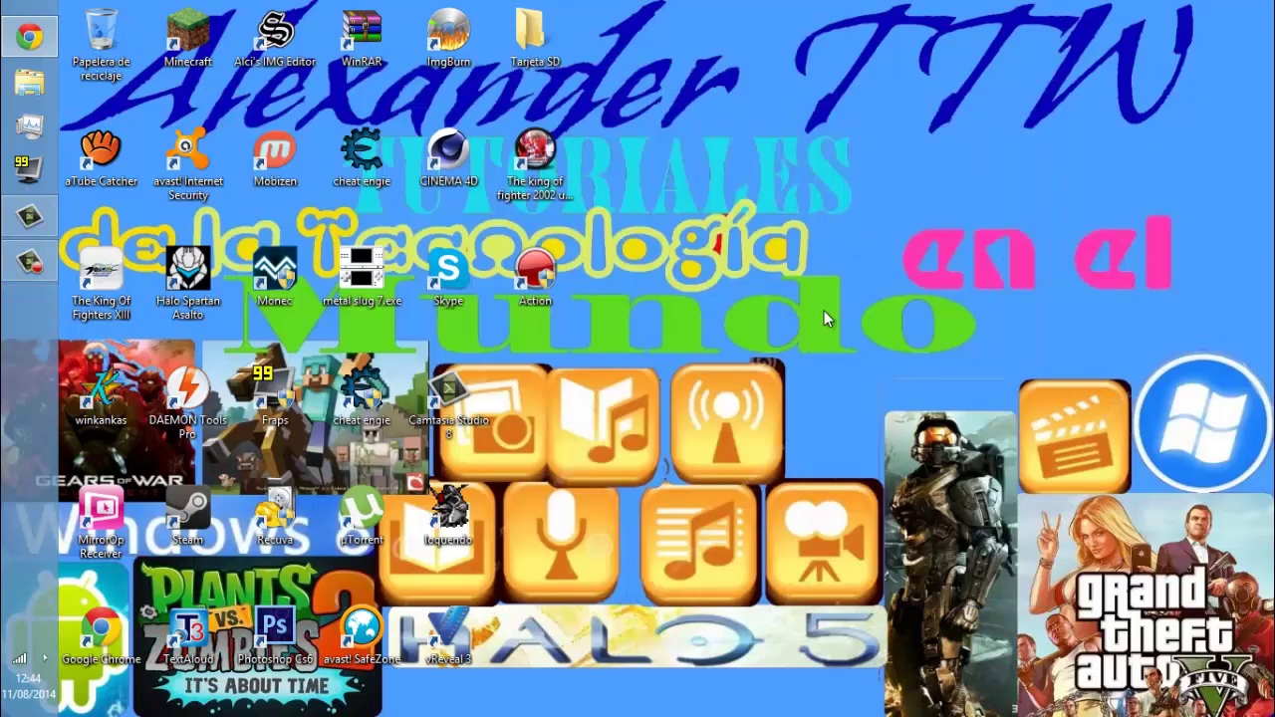
pyautogui.click(534, 271)
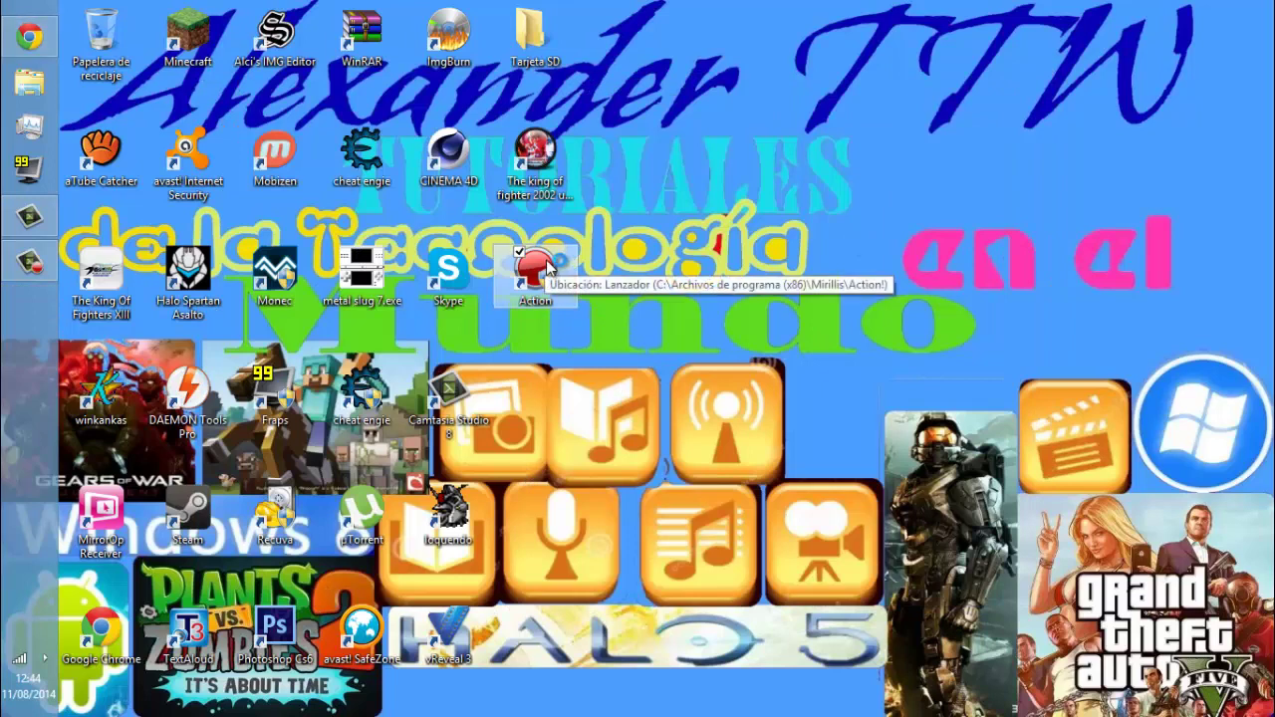
pyautogui.click(149, 351)
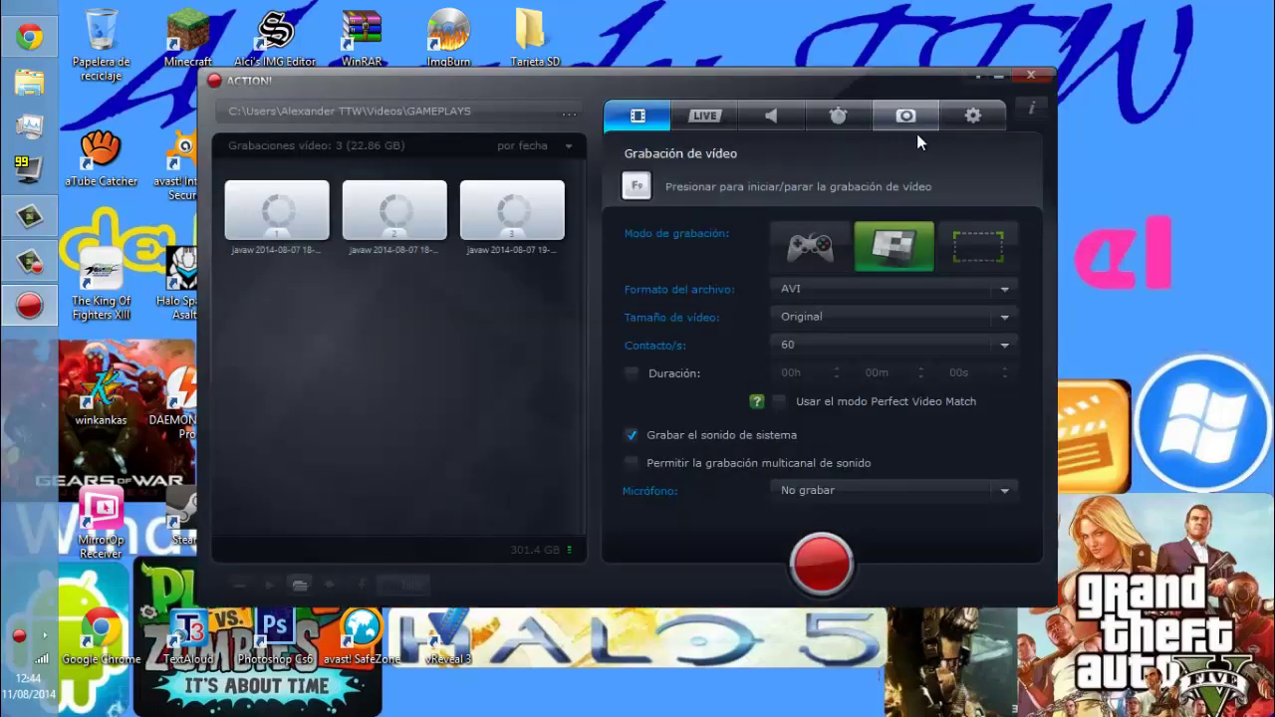
# Check the HUD options in the relaunched program's settings and bring up the export settings.
pyautogui.click(966, 124)
pyautogui.click(891, 199)
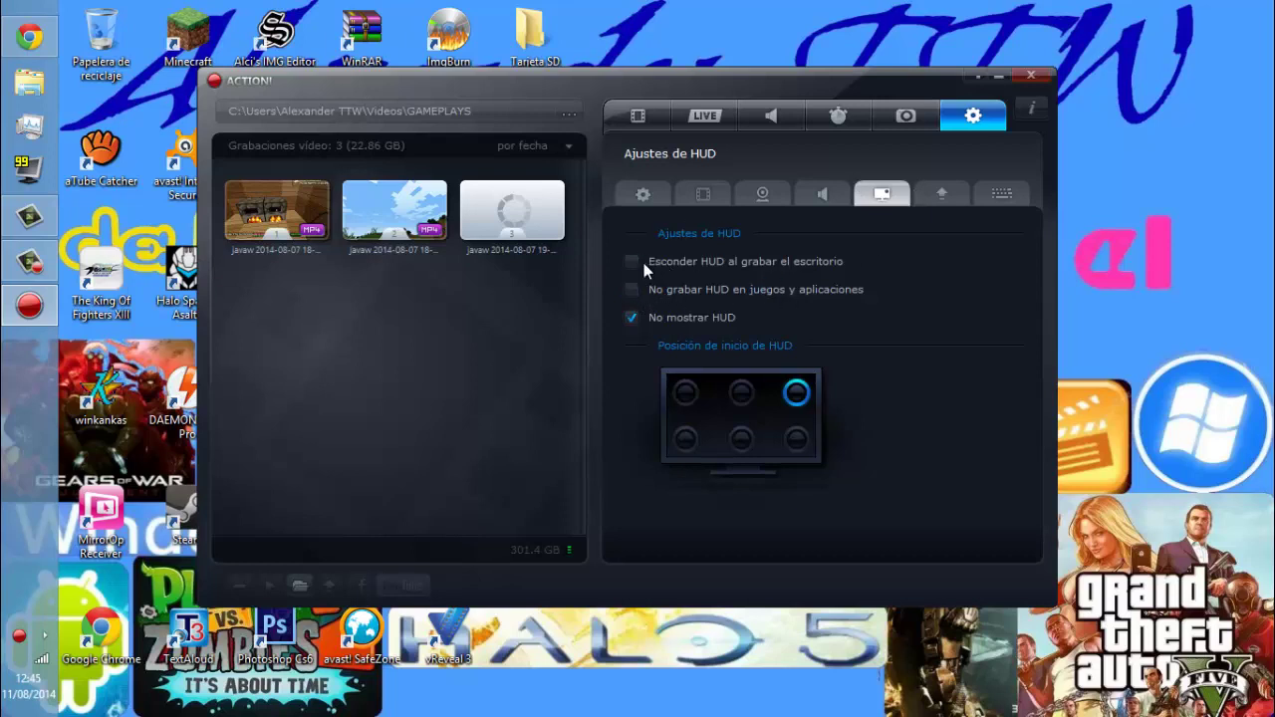
pyautogui.click(945, 195)
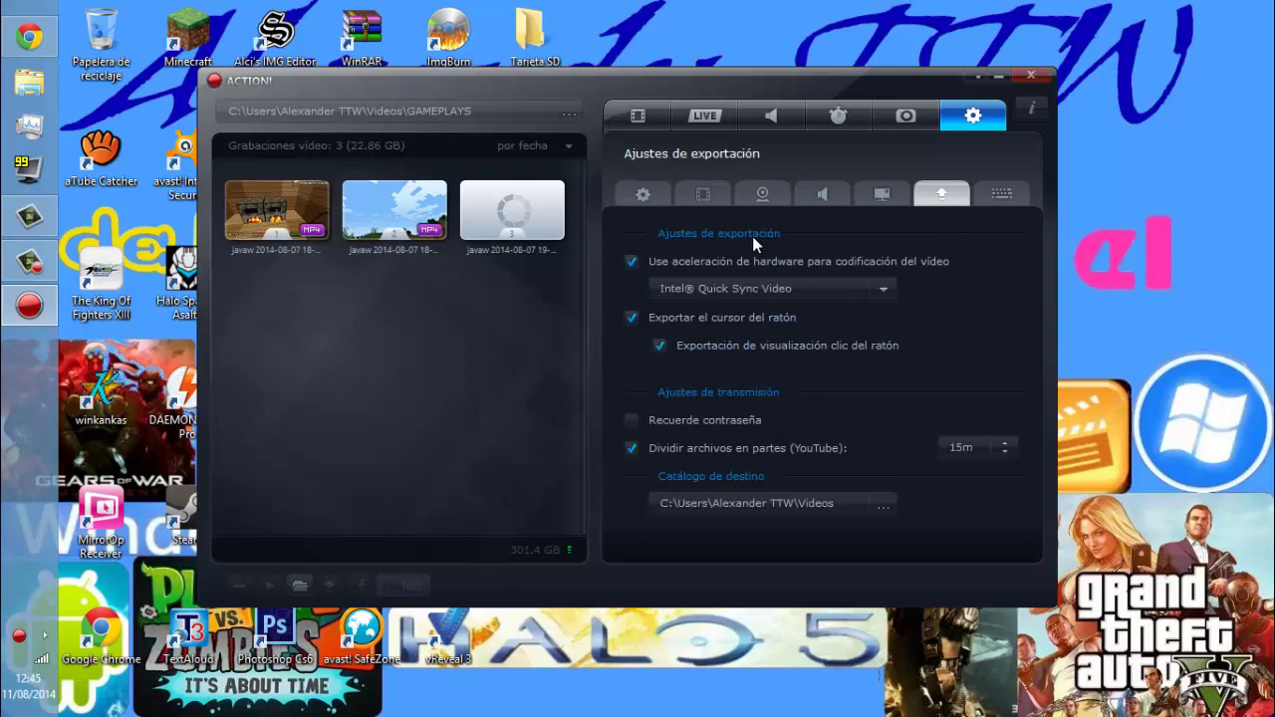
# In the hotkey settings, disable the seven optional shortcuts from Reiniciar el framrate medio through Pausa/Reanudar (Grabación de vídeo).
pyautogui.click(990, 194)
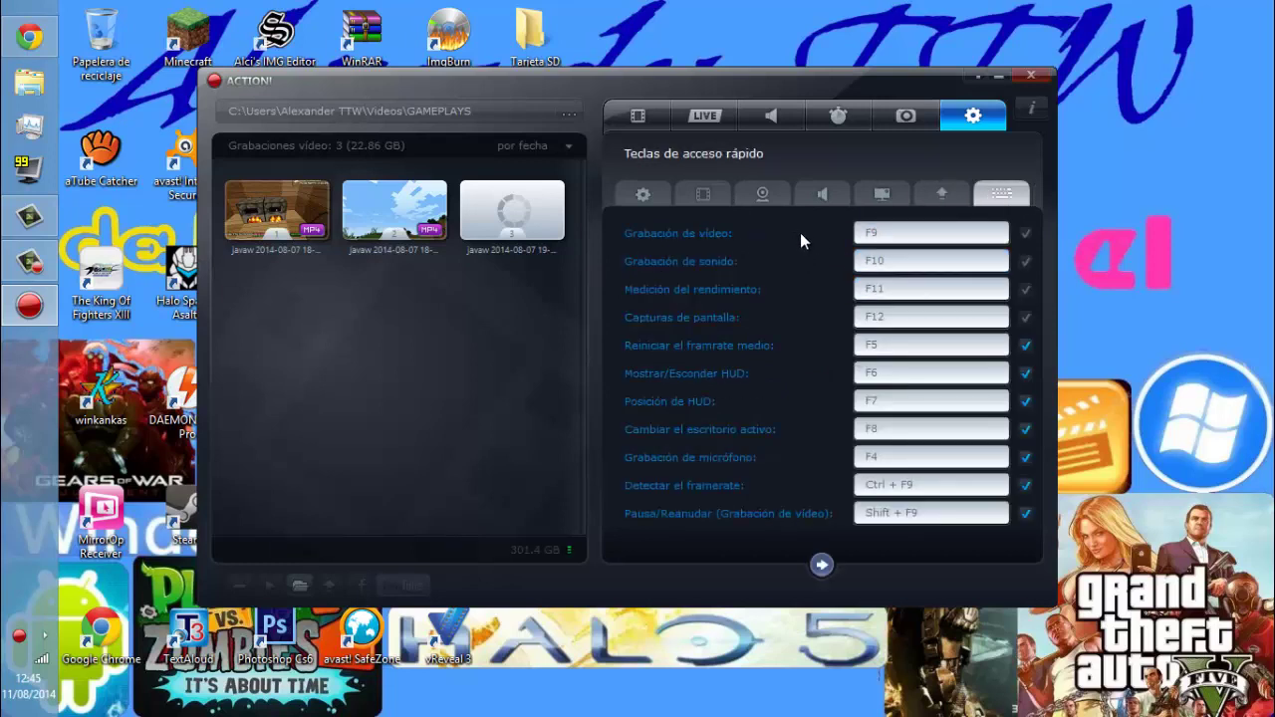
pyautogui.click(901, 235)
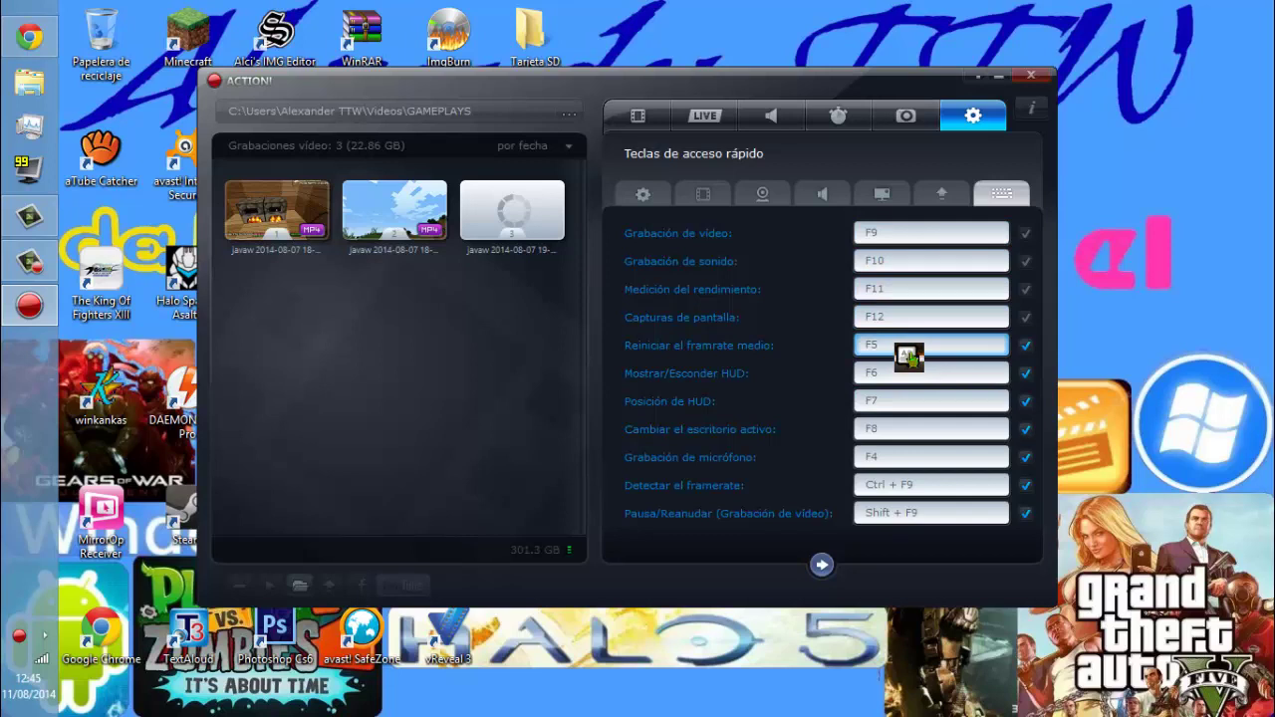
pyautogui.click(1026, 345)
pyautogui.click(1026, 372)
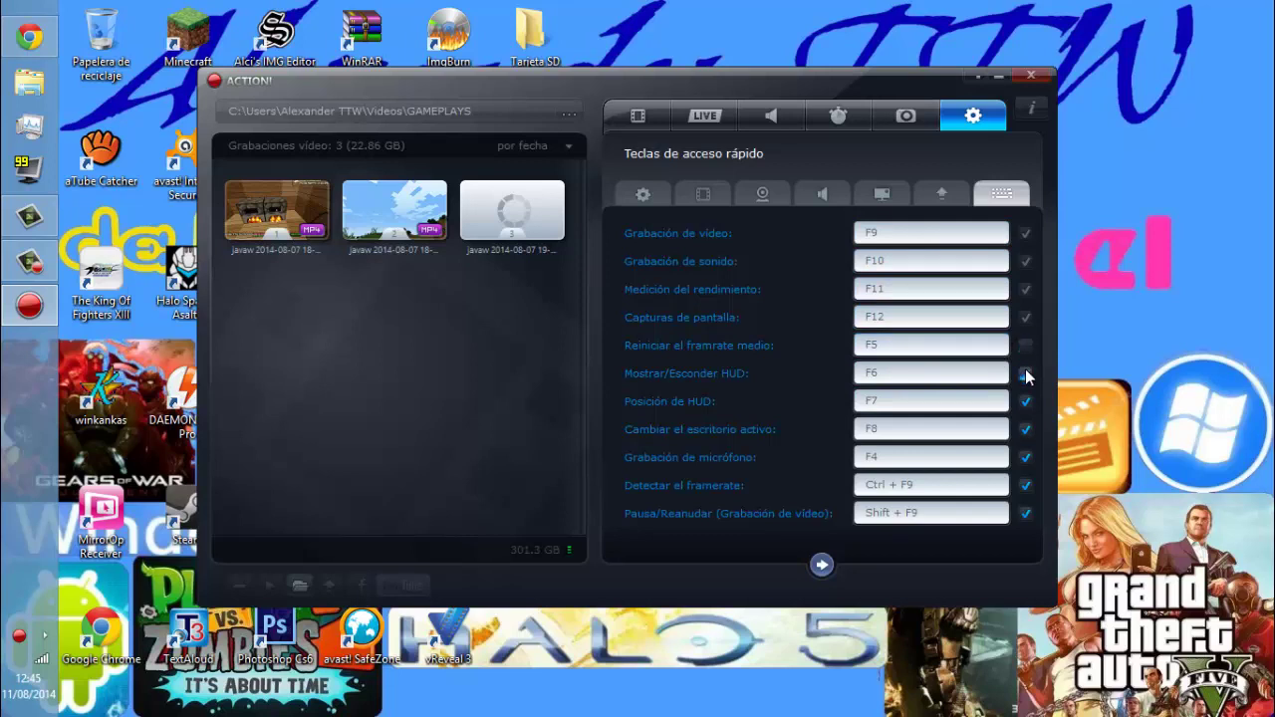
pyautogui.click(1027, 401)
pyautogui.click(1026, 430)
pyautogui.click(1026, 458)
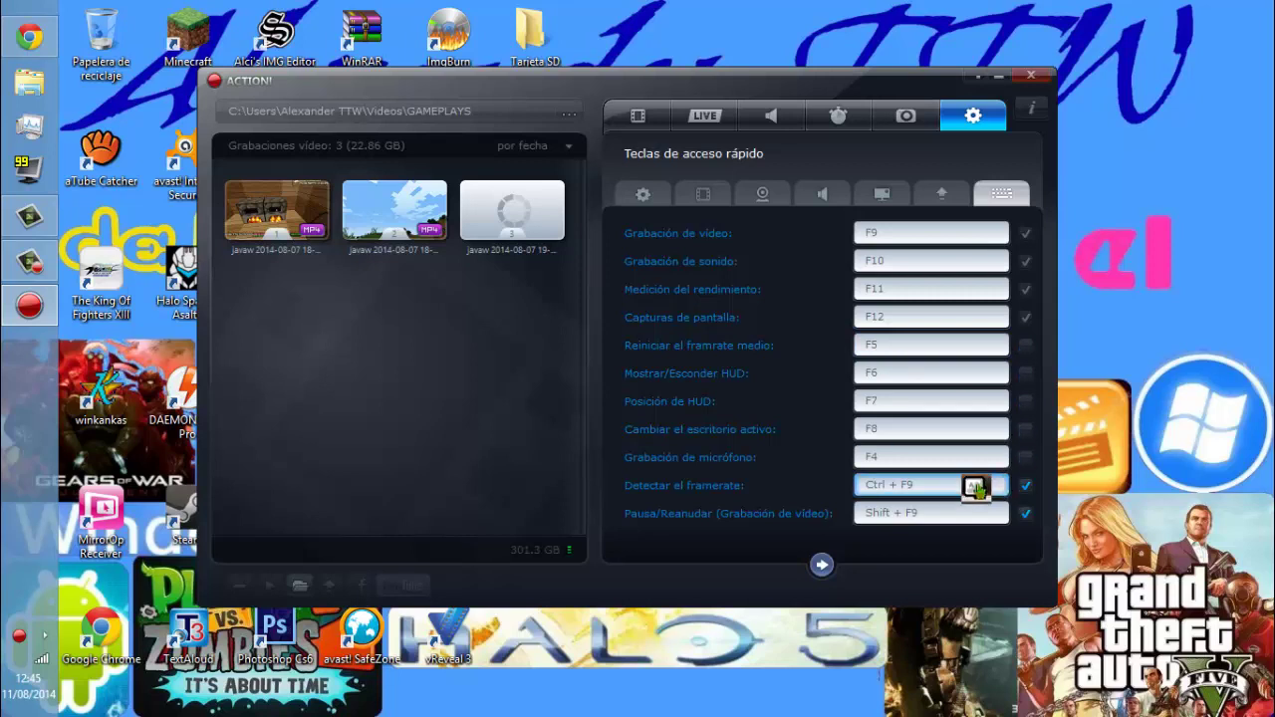
pyautogui.click(1026, 485)
pyautogui.click(1026, 513)
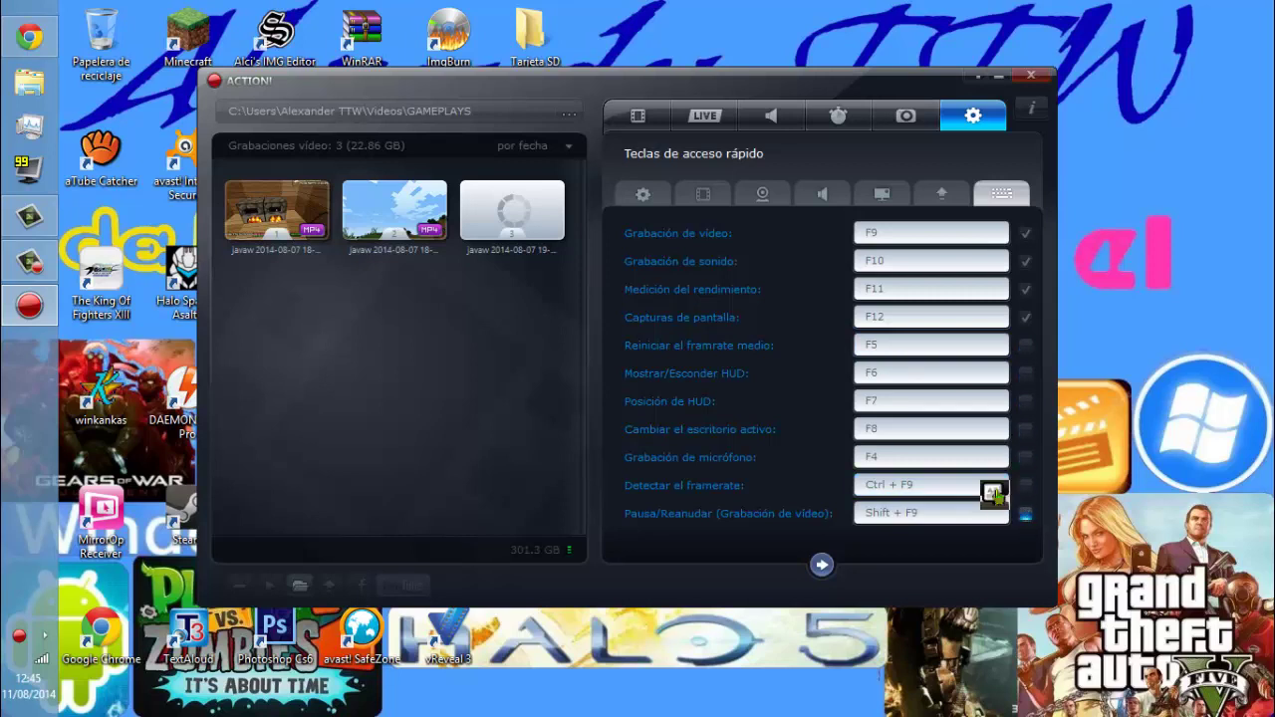
pyautogui.click(876, 344)
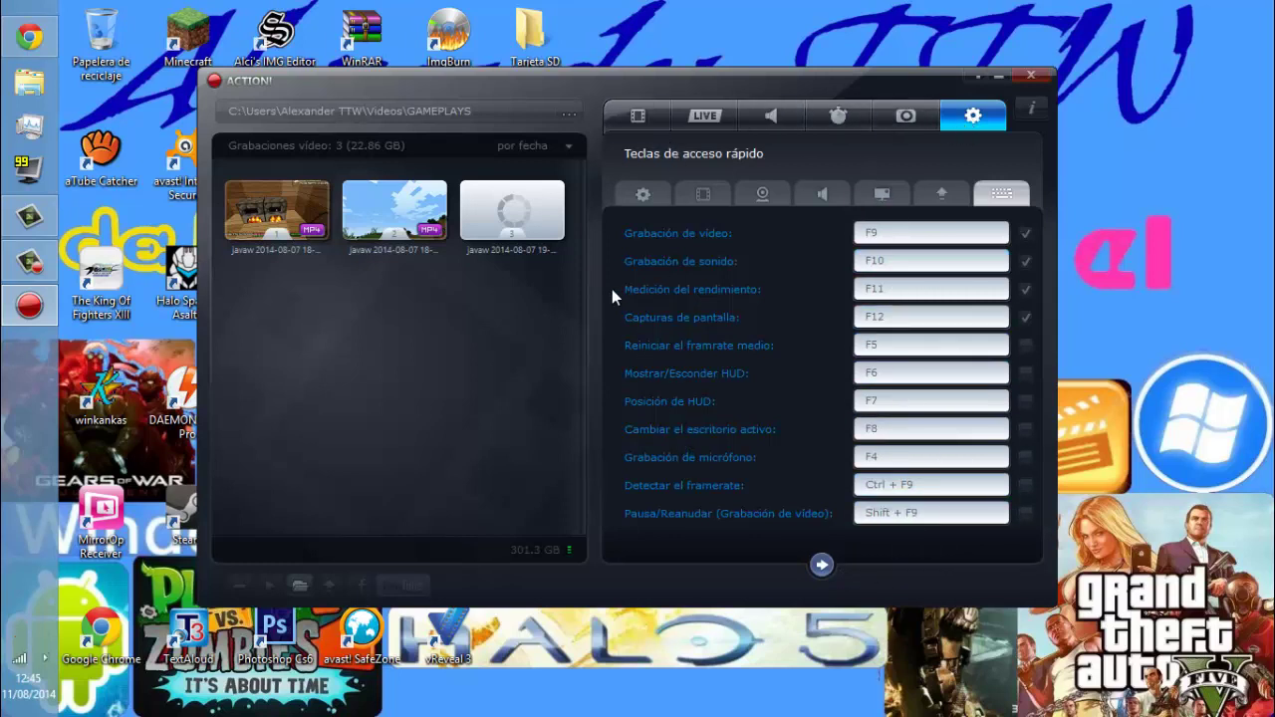
# Look at the video recording page, try the JPEG and BMP screenshot formats, and return the format to PNG.
pyautogui.click(628, 118)
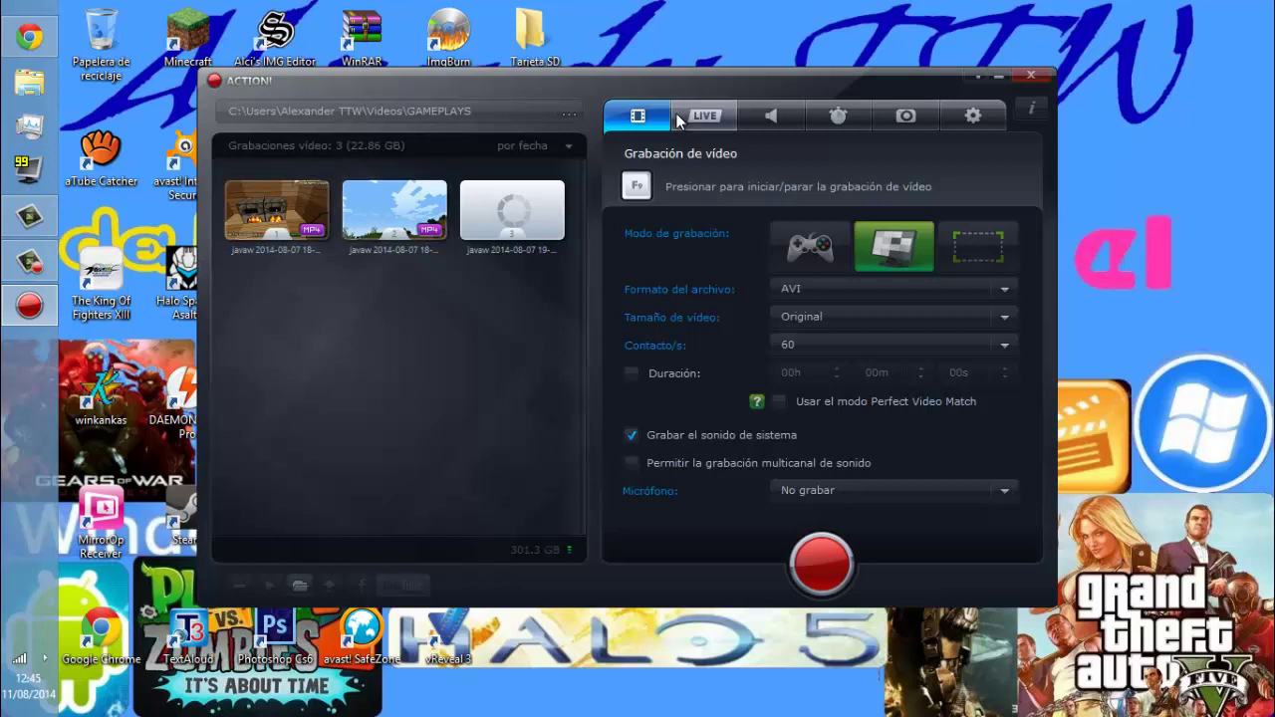
pyautogui.click(917, 115)
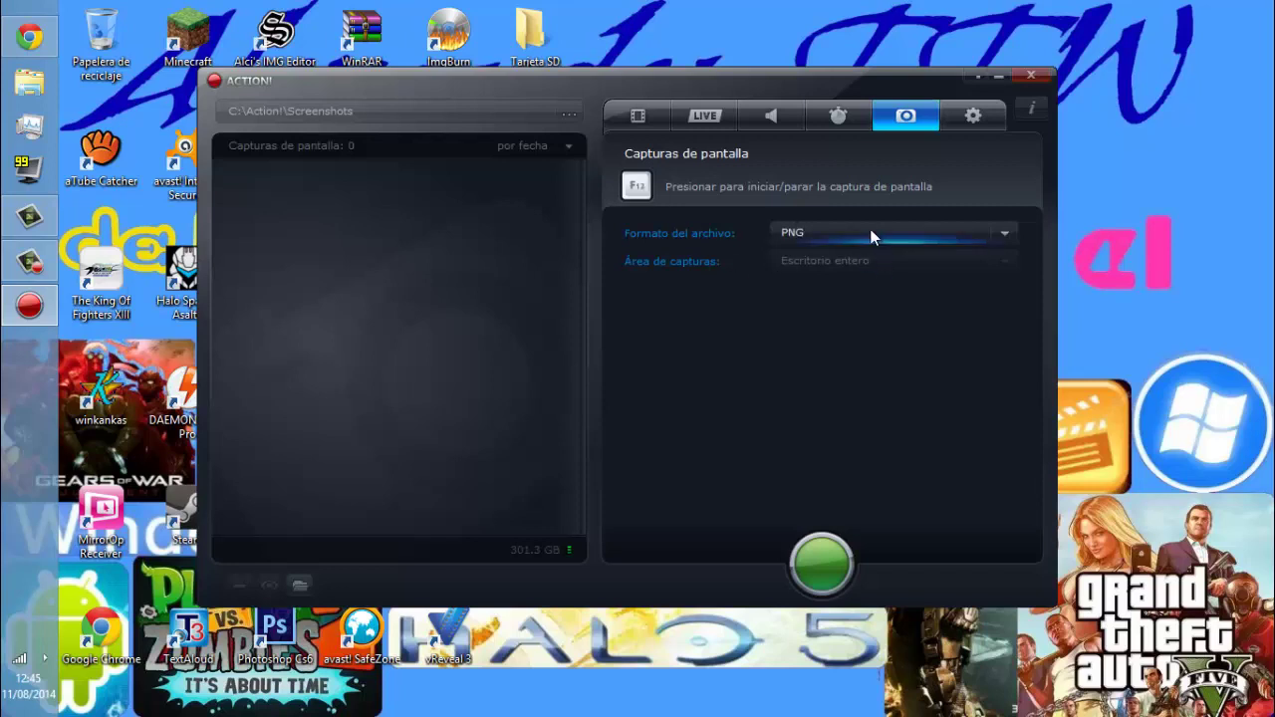
pyautogui.click(816, 234)
pyautogui.click(797, 293)
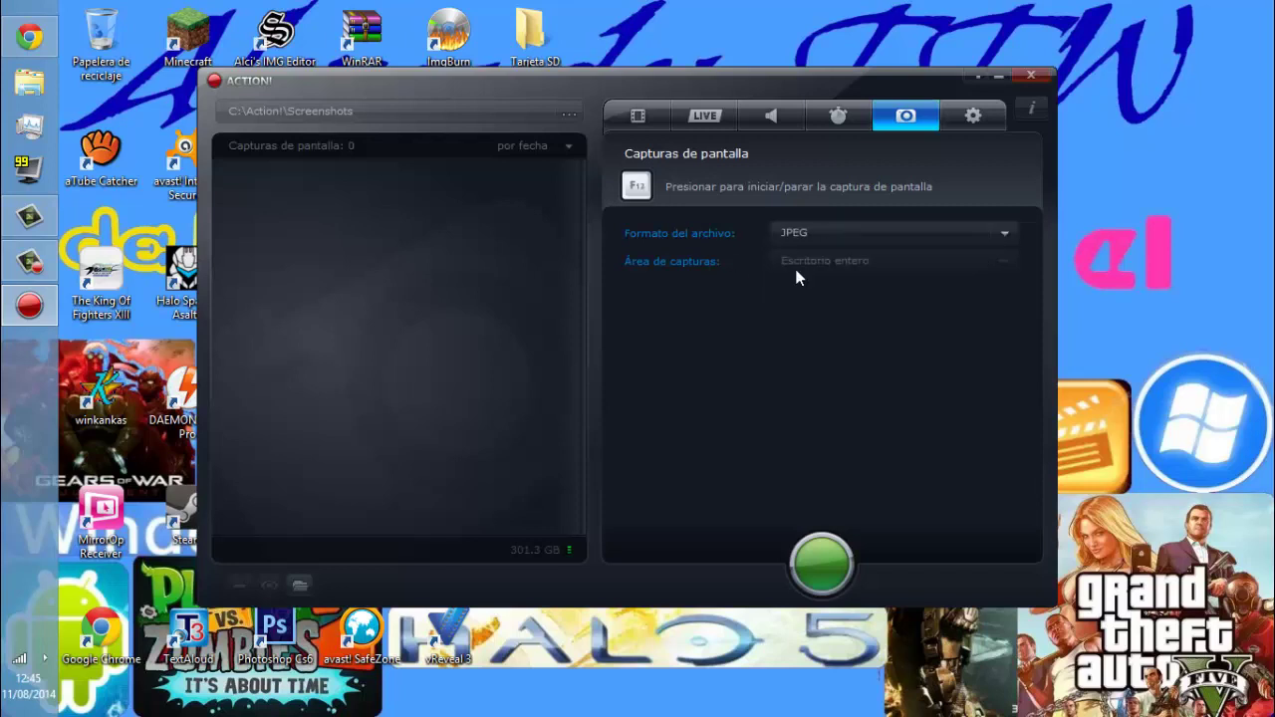
pyautogui.click(801, 240)
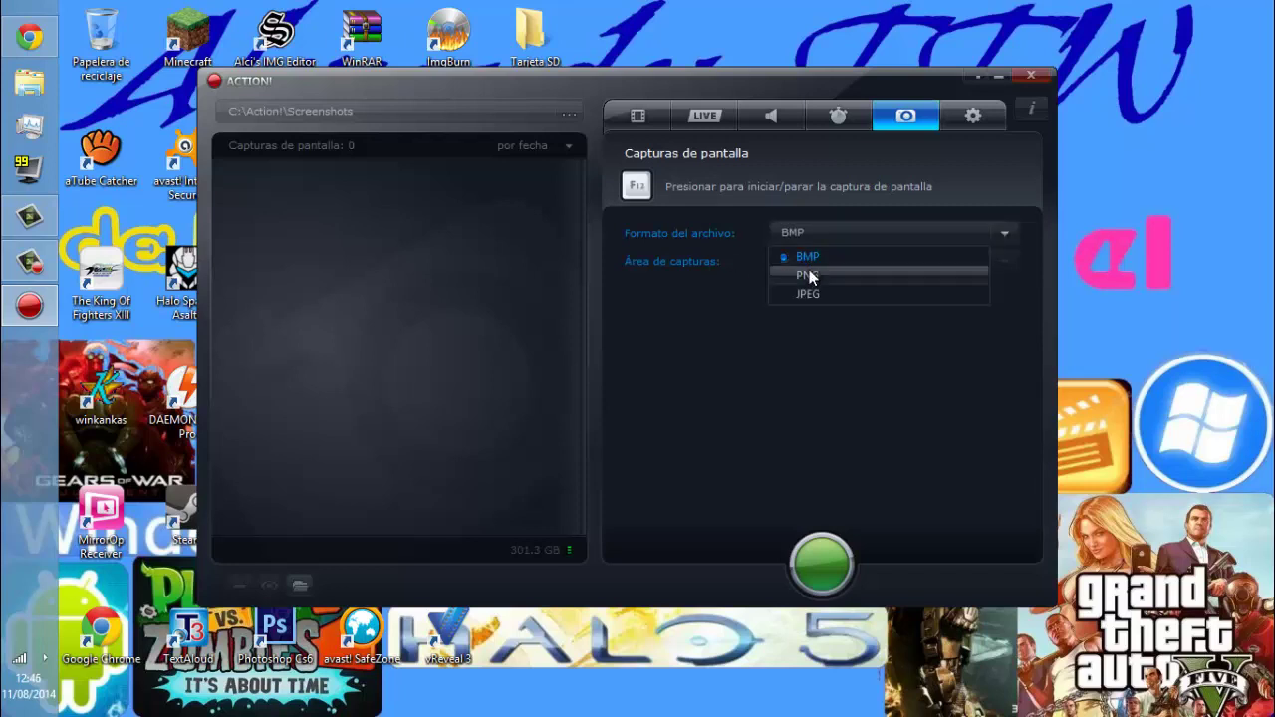
pyautogui.click(808, 273)
# Review the benchmark and sound recording pages, and the LIVE Streaming subscription information and broadcast options.
pyautogui.click(836, 130)
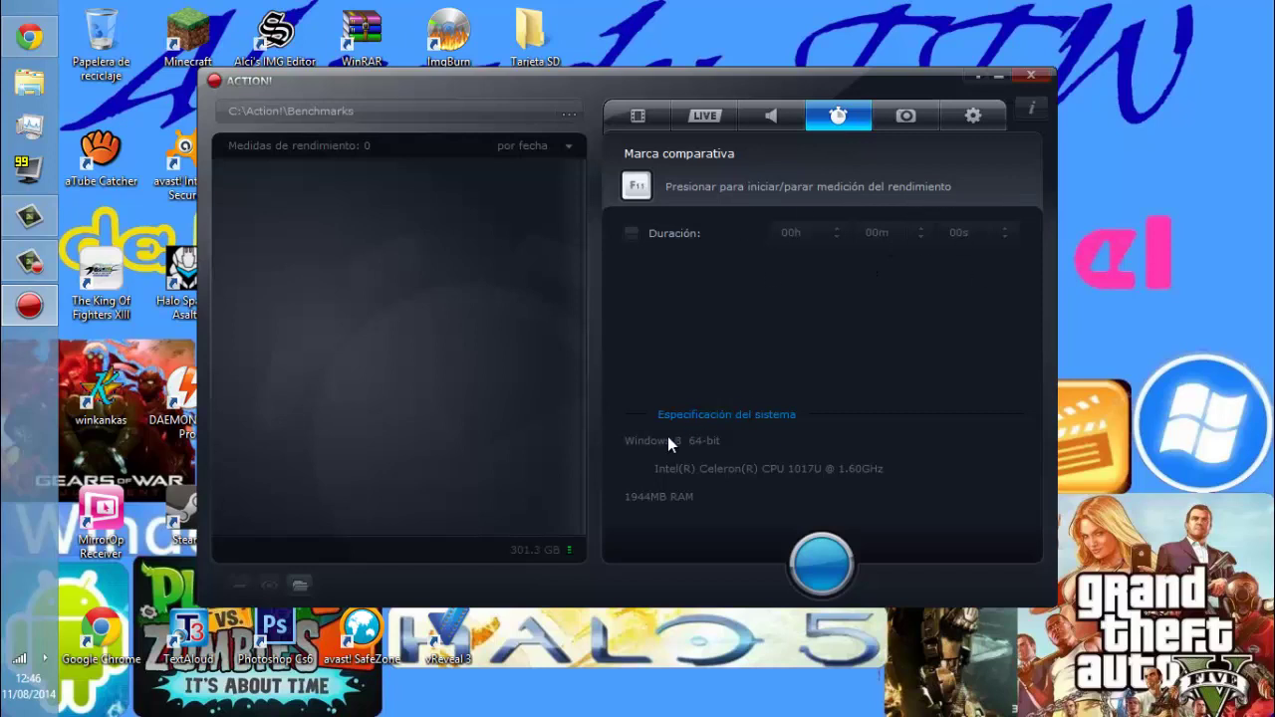
pyautogui.click(762, 116)
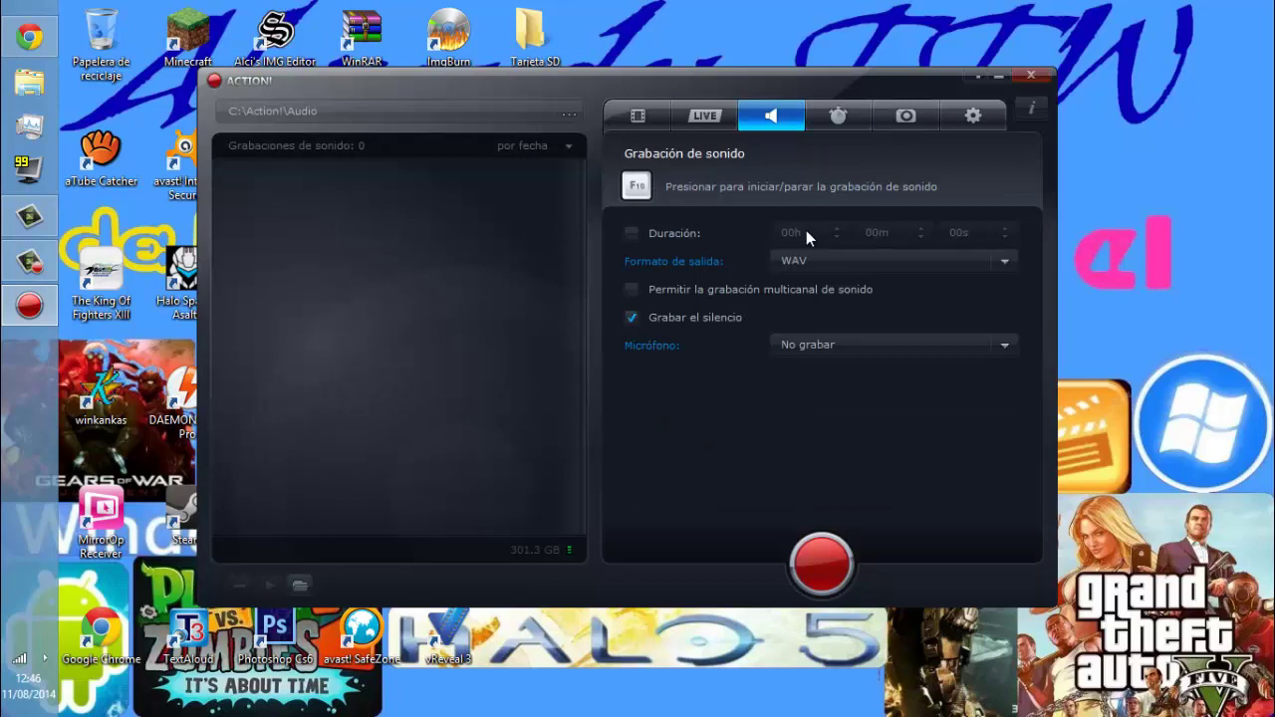
pyautogui.click(719, 117)
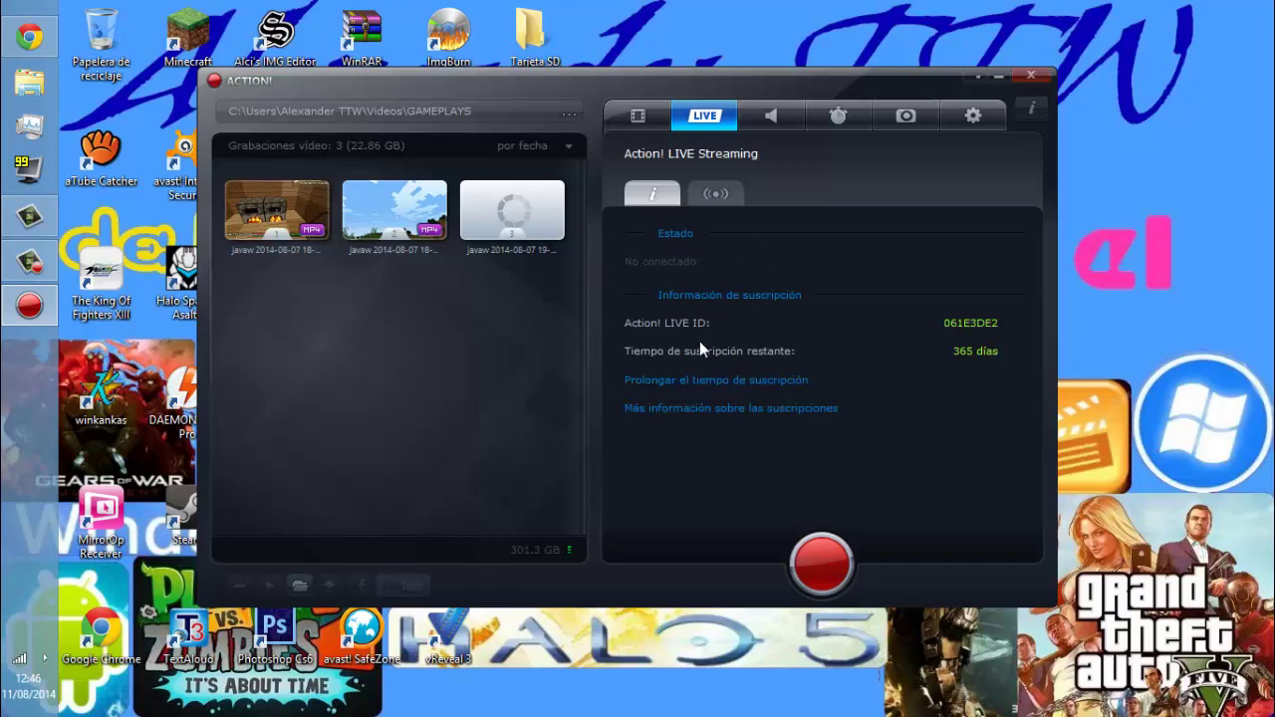
pyautogui.click(713, 197)
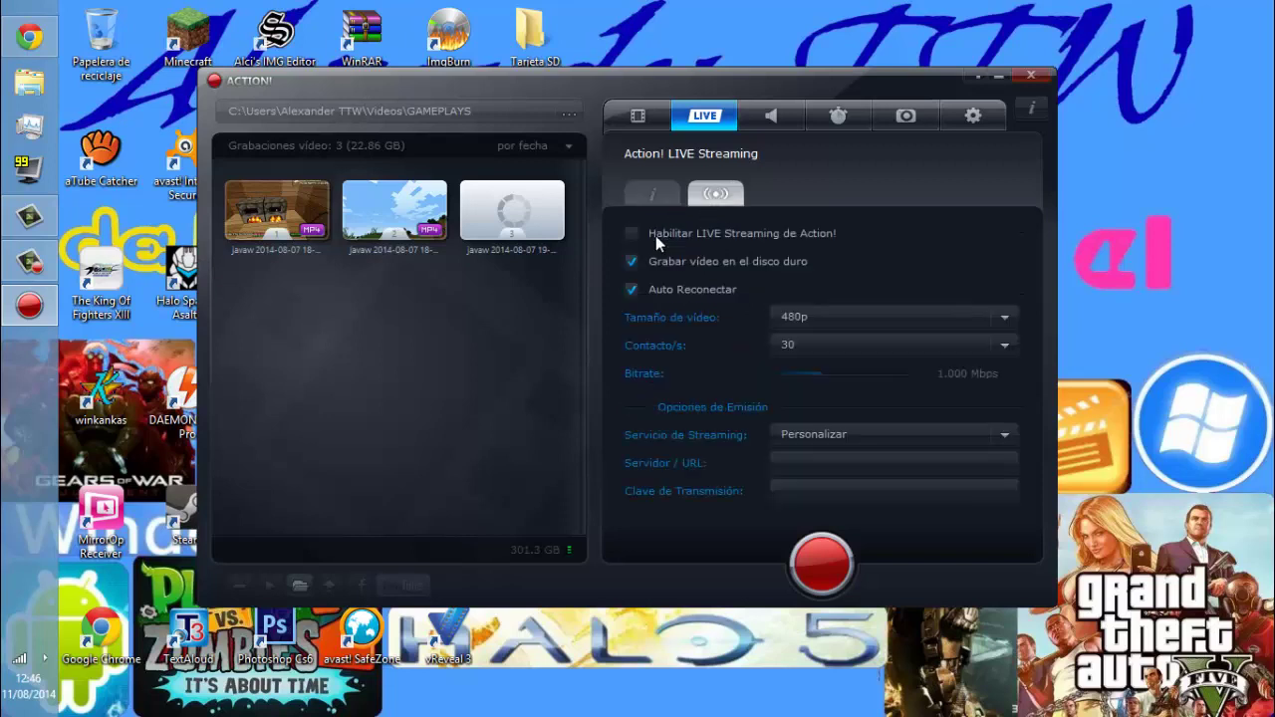
pyautogui.click(653, 194)
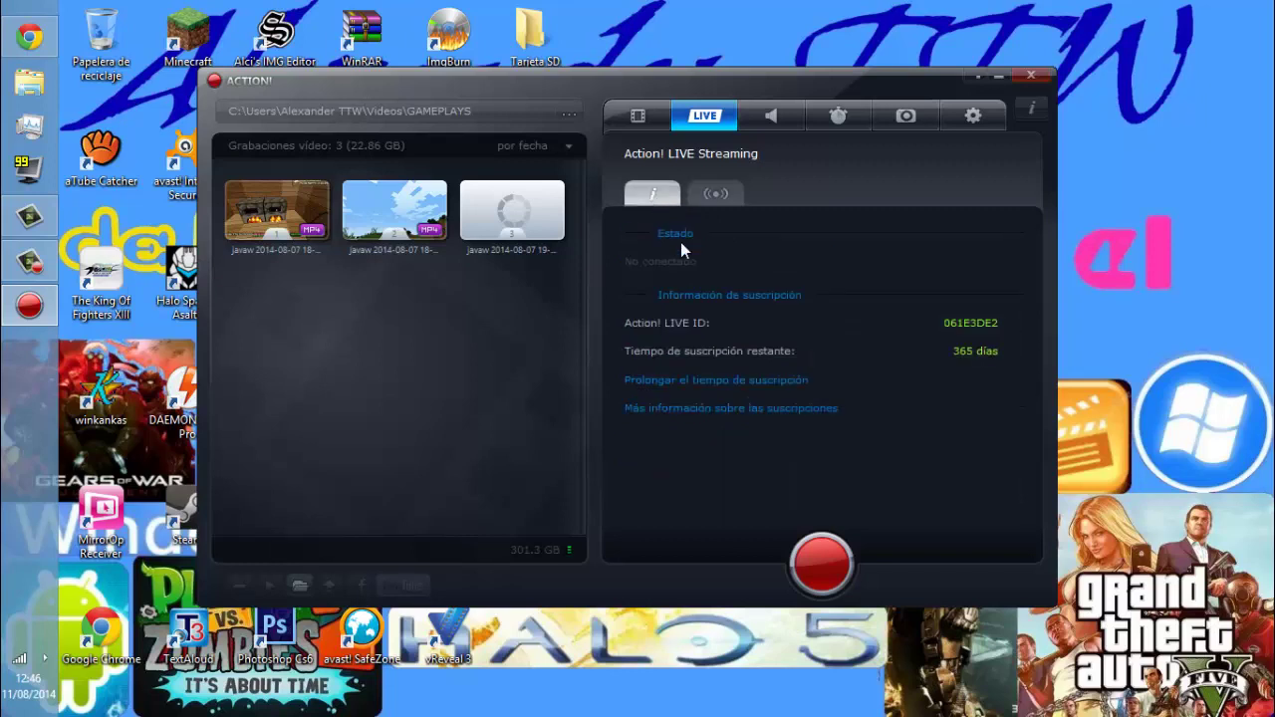
# Enable LIVE Streaming de Action! in the broadcast options, leaving Grabar vídeo en el disco duro enabled.
pyautogui.click(711, 200)
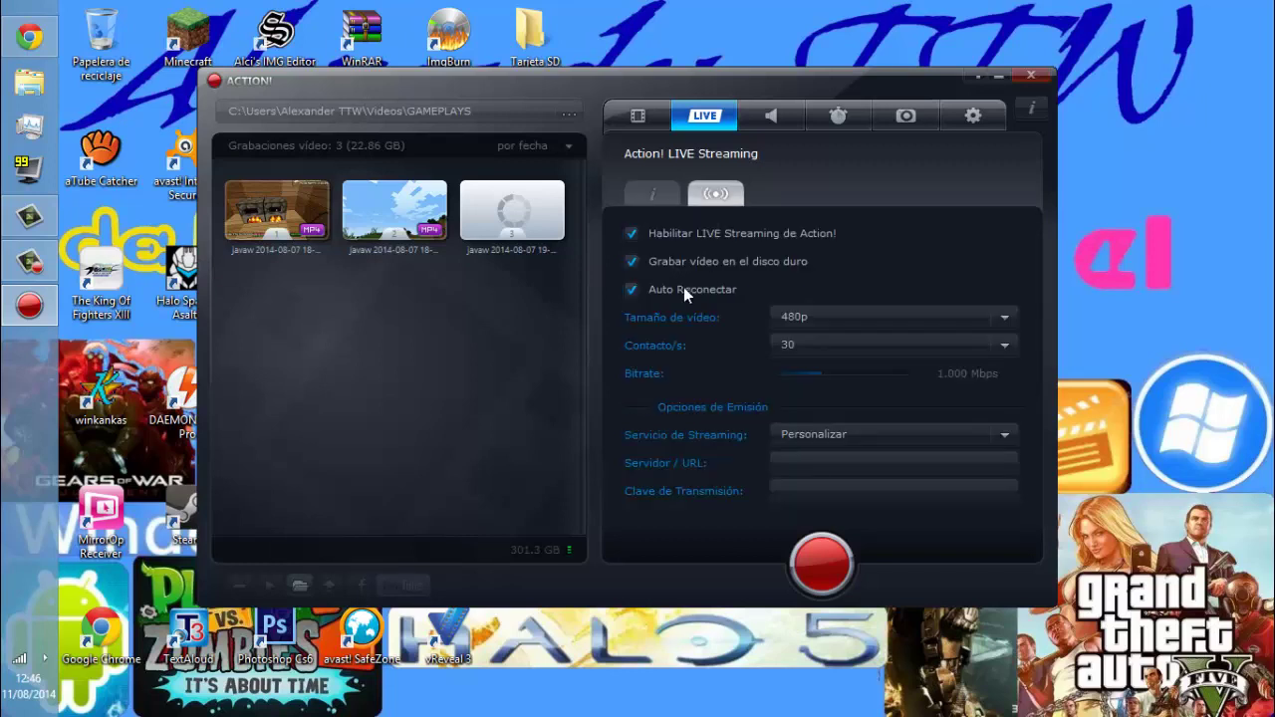
pyautogui.click(634, 264)
pyautogui.click(634, 262)
# Set the live stream's video size to 720p and check the Contacto/s options, keeping 30.
pyautogui.click(789, 317)
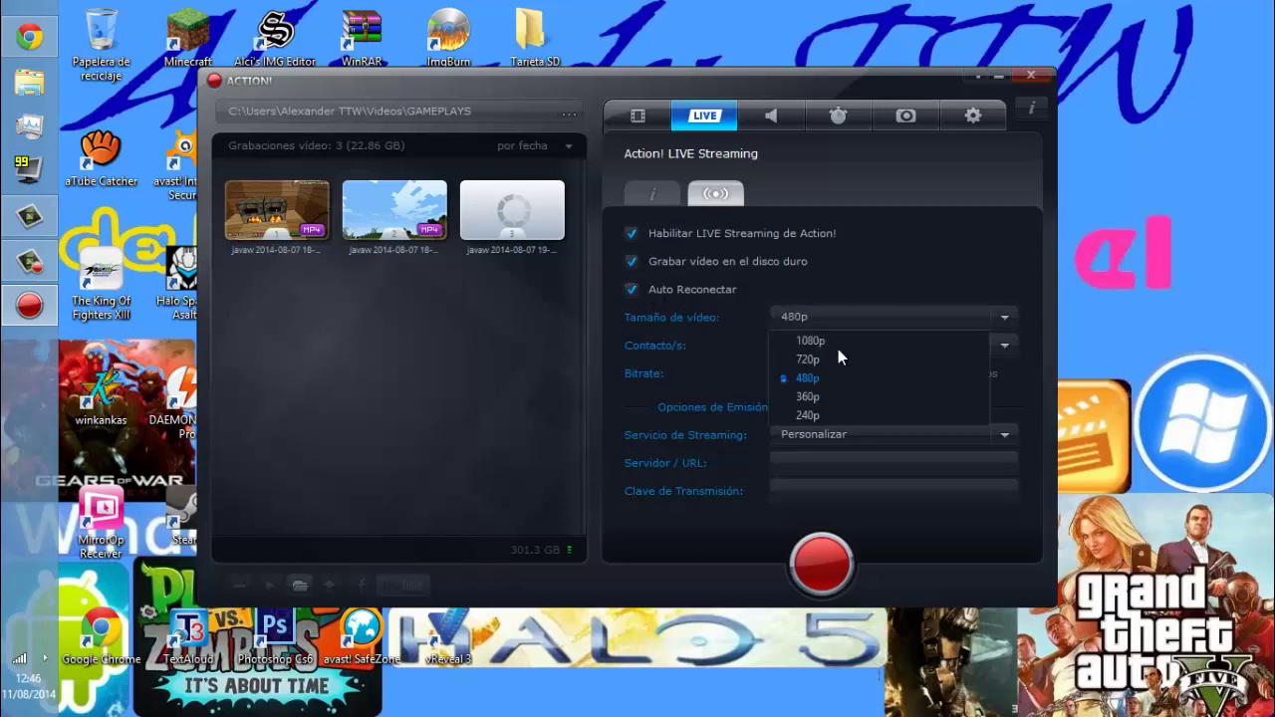
pyautogui.click(827, 340)
pyautogui.click(820, 324)
pyautogui.click(820, 324)
pyautogui.click(820, 324)
pyautogui.click(794, 354)
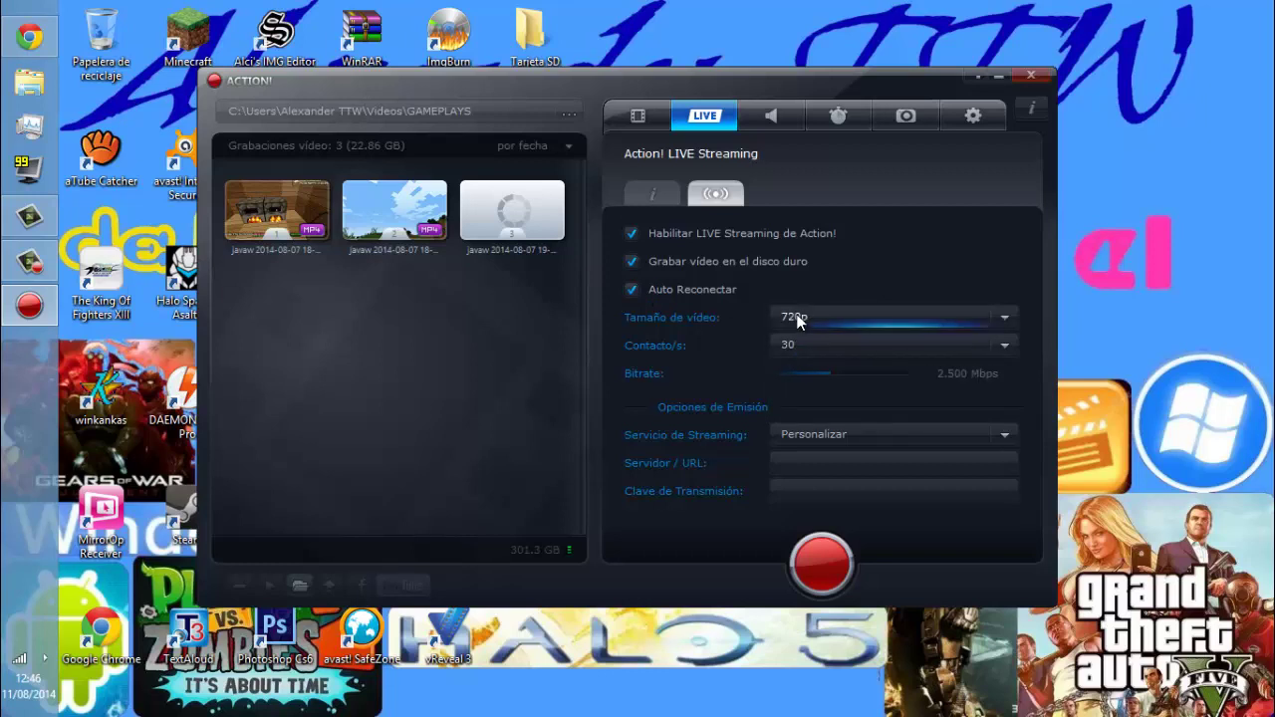
pyautogui.click(797, 319)
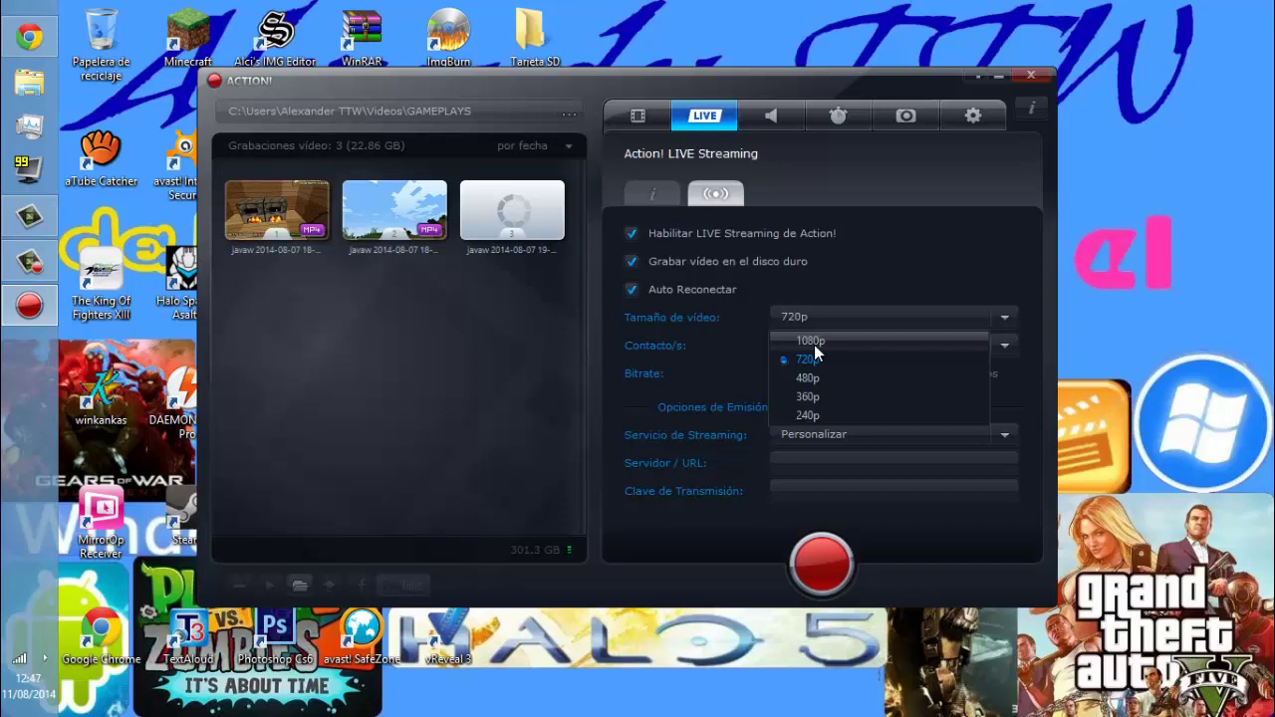
pyautogui.click(877, 294)
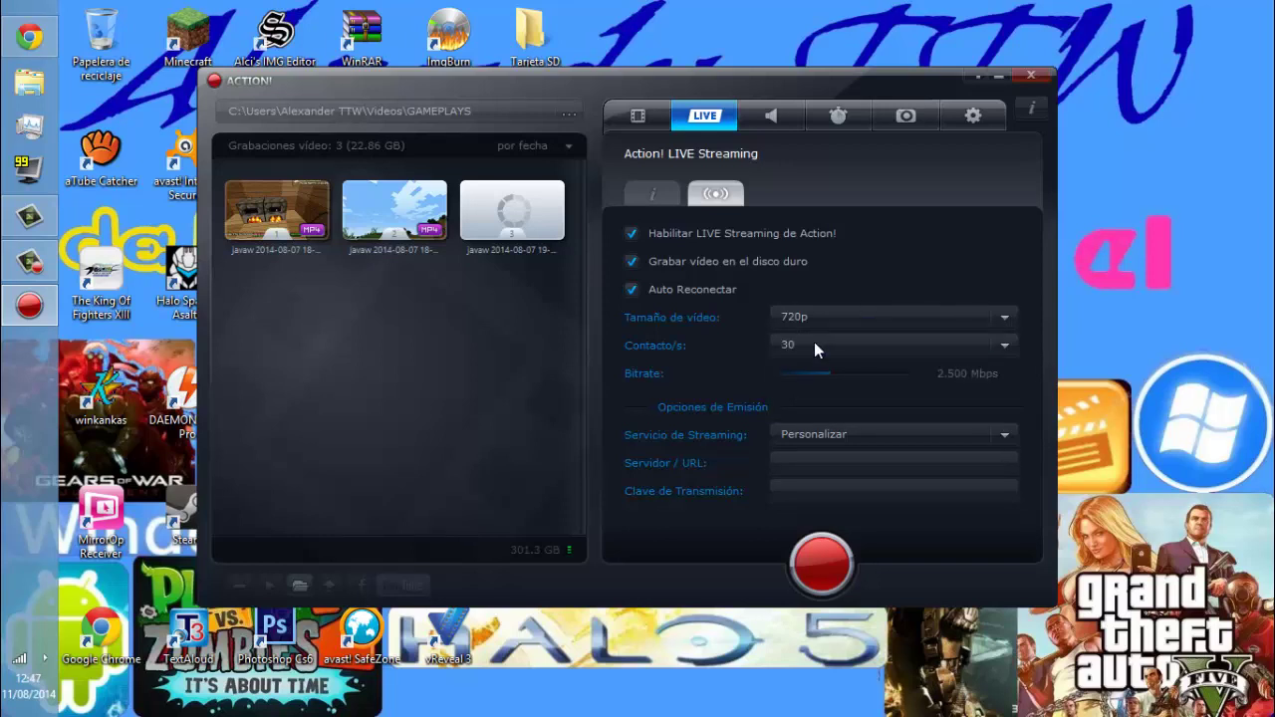
pyautogui.click(814, 343)
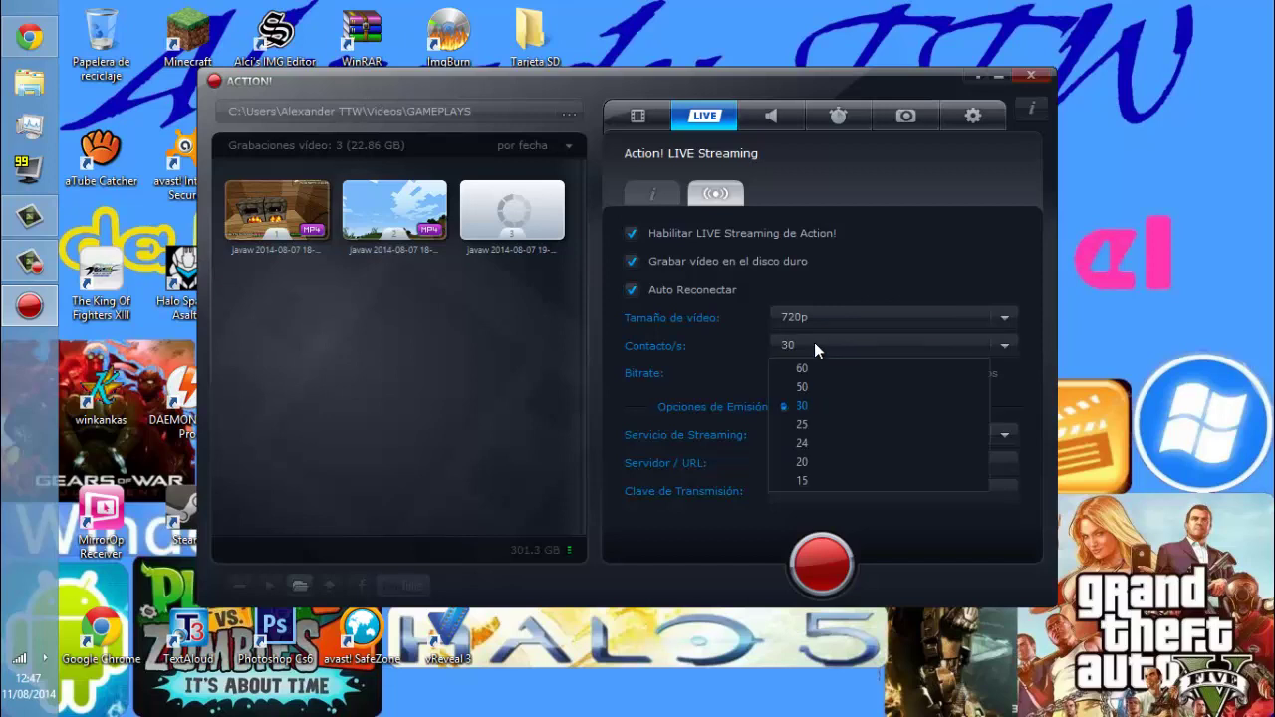
pyautogui.click(814, 344)
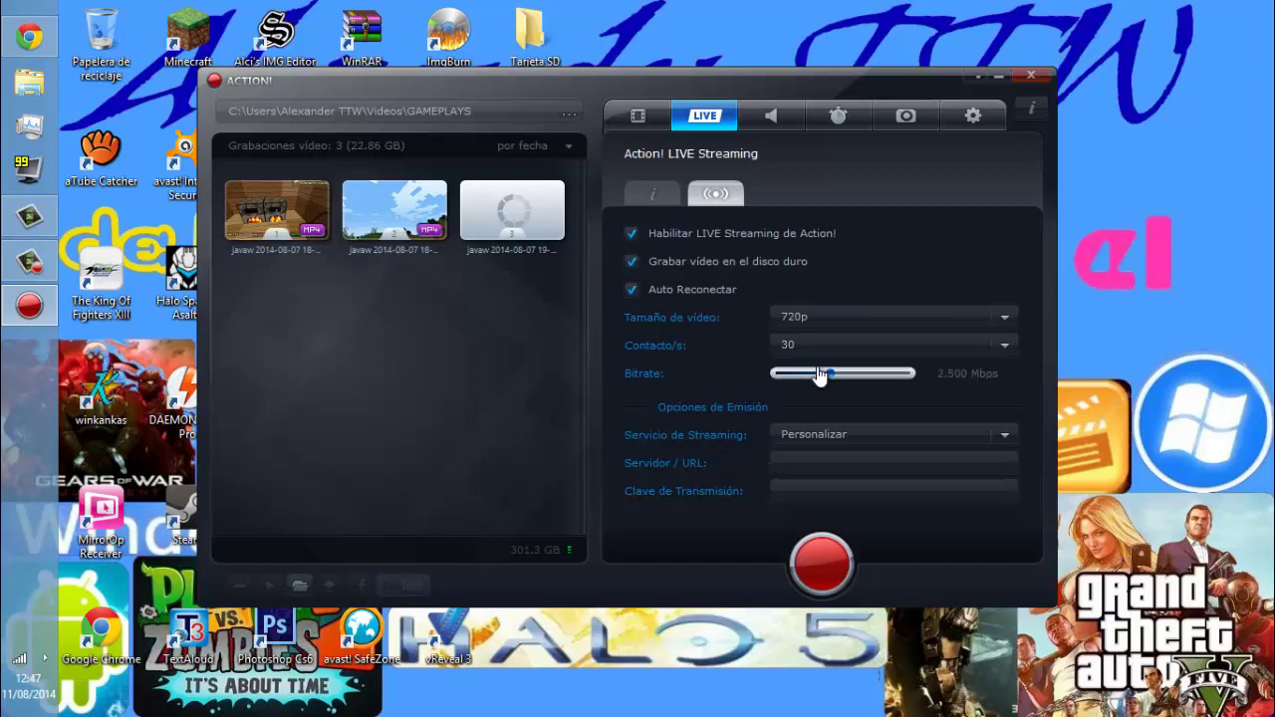
# Try Twitch.tv/Justin.tv, YouTube, Livestream, Ustream and Aliez.tv as the streaming service, and return to Twitch.tv/Justin.tv.
pyautogui.click(814, 435)
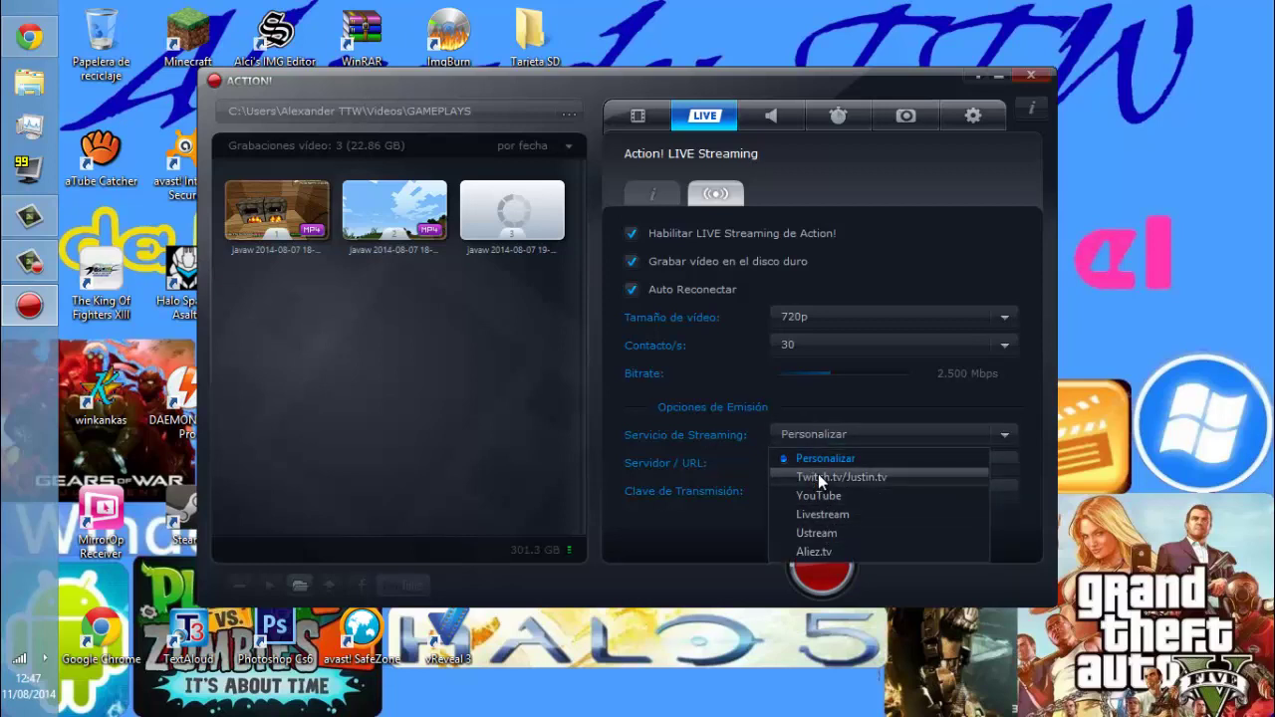
pyautogui.click(818, 475)
pyautogui.click(846, 443)
pyautogui.click(828, 494)
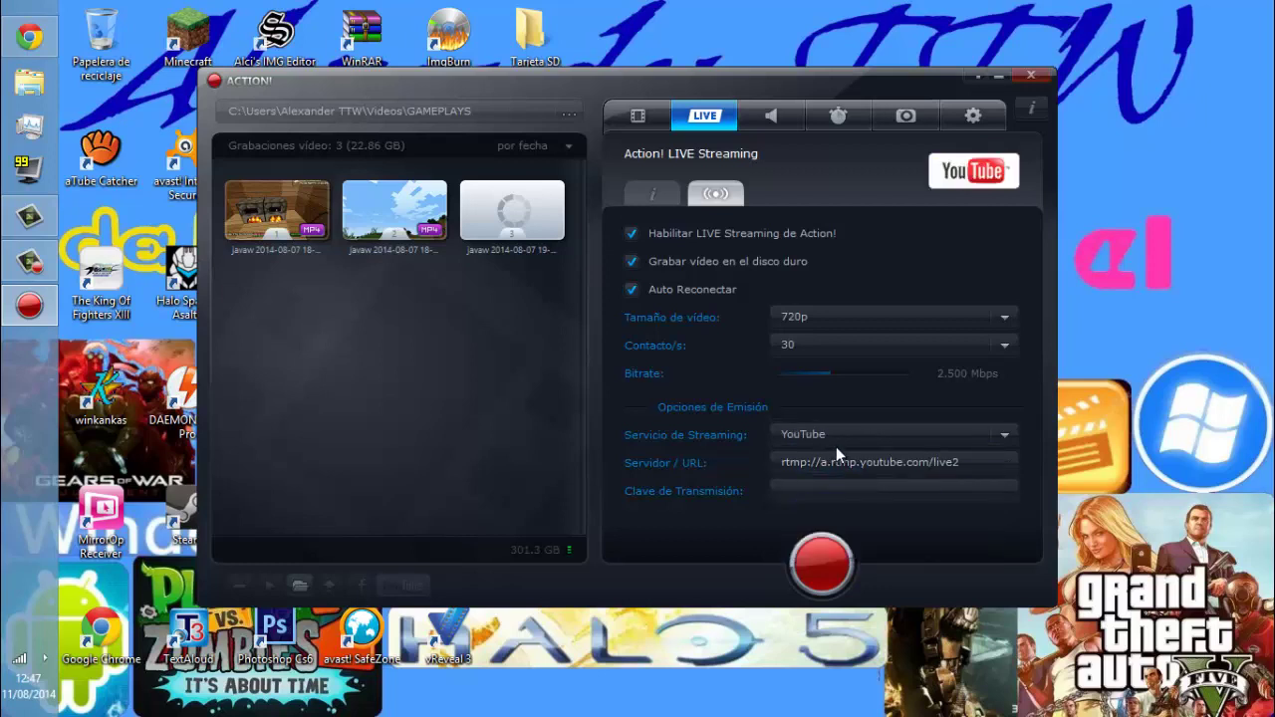
pyautogui.click(836, 438)
pyautogui.click(827, 516)
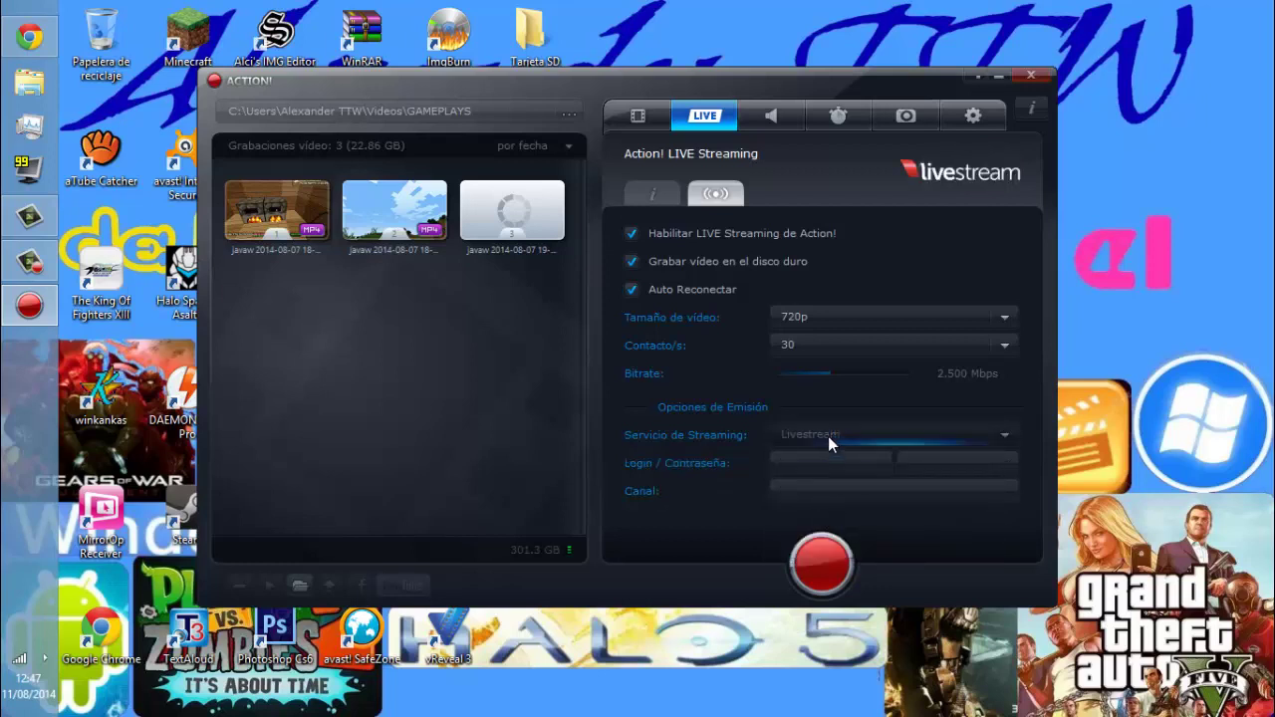
pyautogui.click(828, 436)
pyautogui.click(829, 533)
pyautogui.click(809, 437)
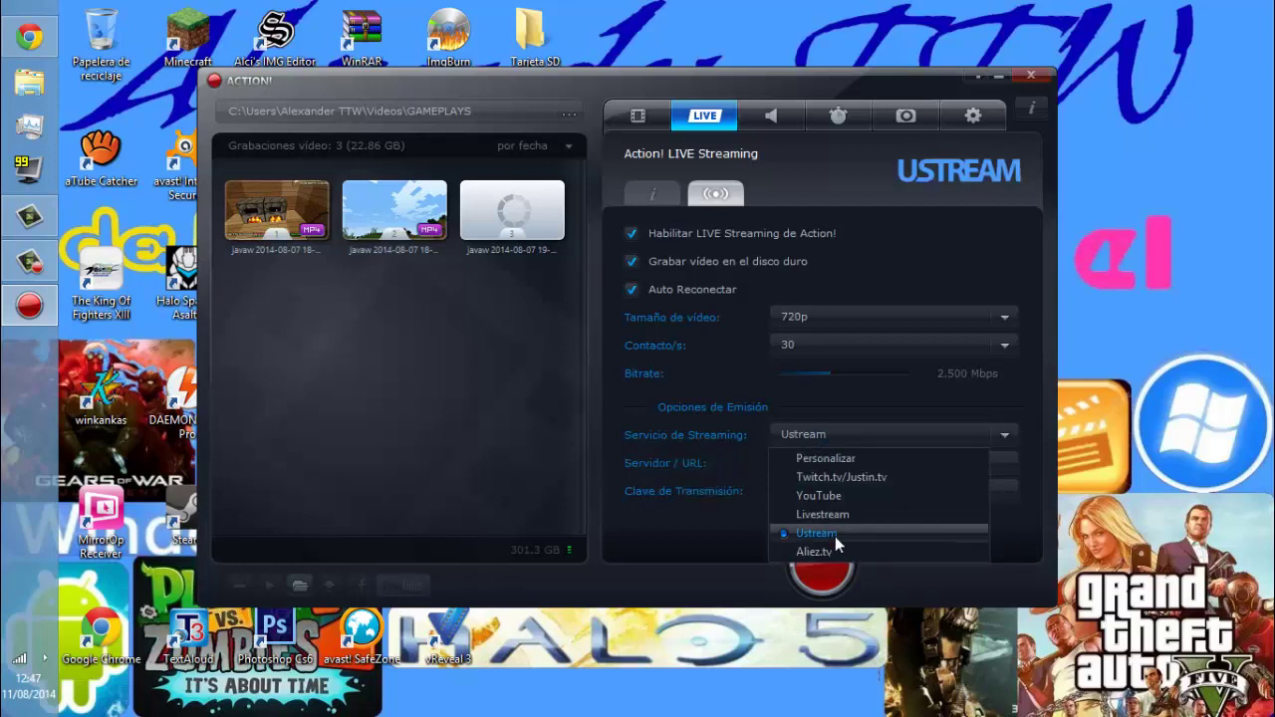
pyautogui.click(823, 551)
pyautogui.click(840, 439)
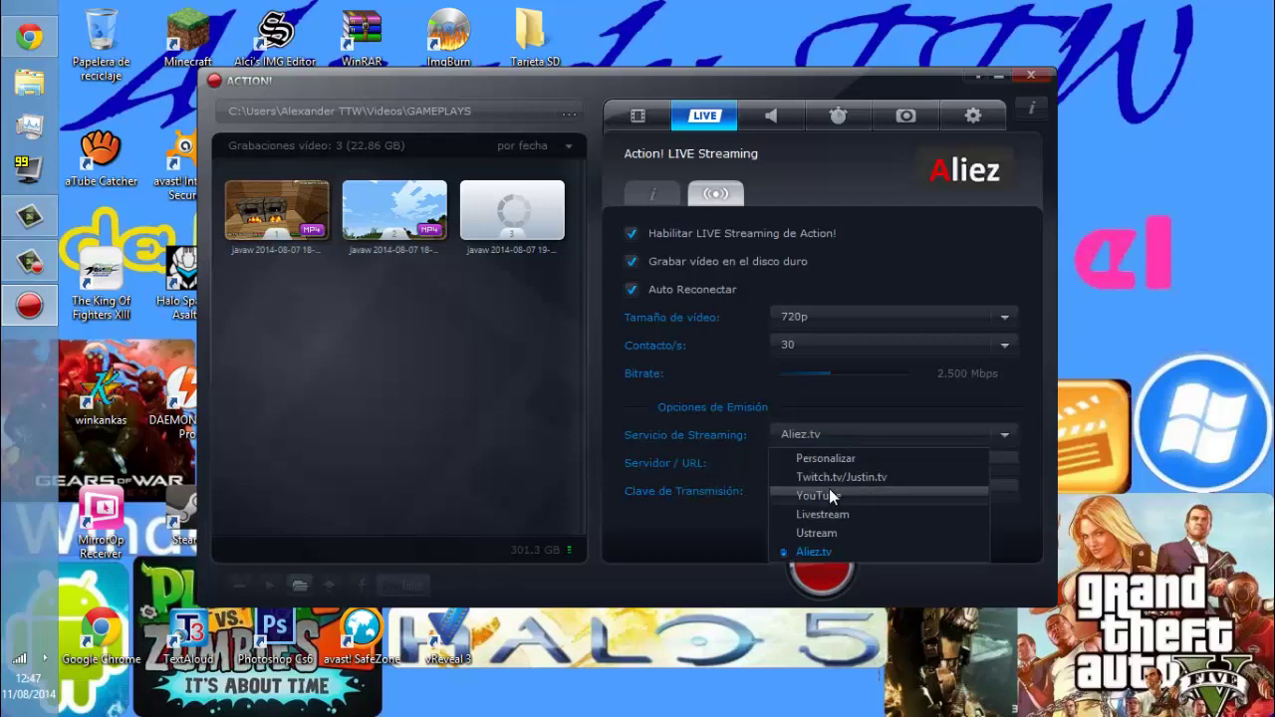
pyautogui.click(830, 480)
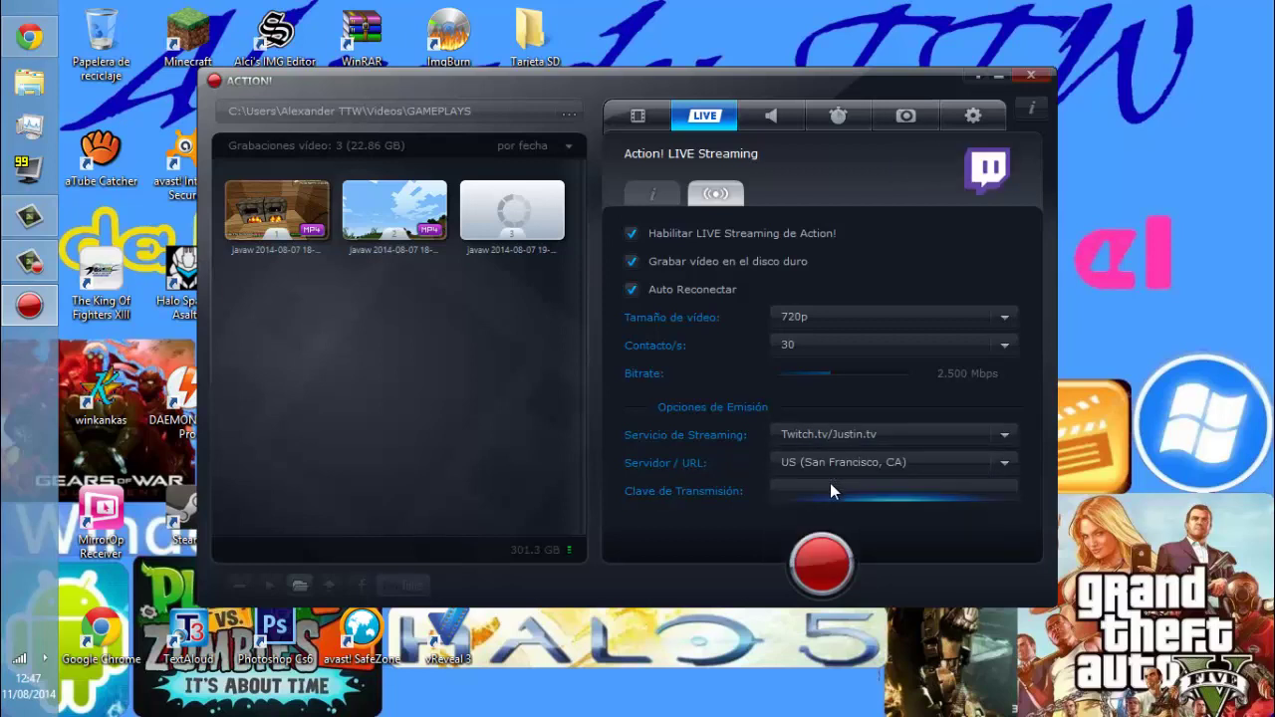
# Choose YouTube as the streaming service and point out its server URL and empty stream key fields.
pyautogui.click(878, 438)
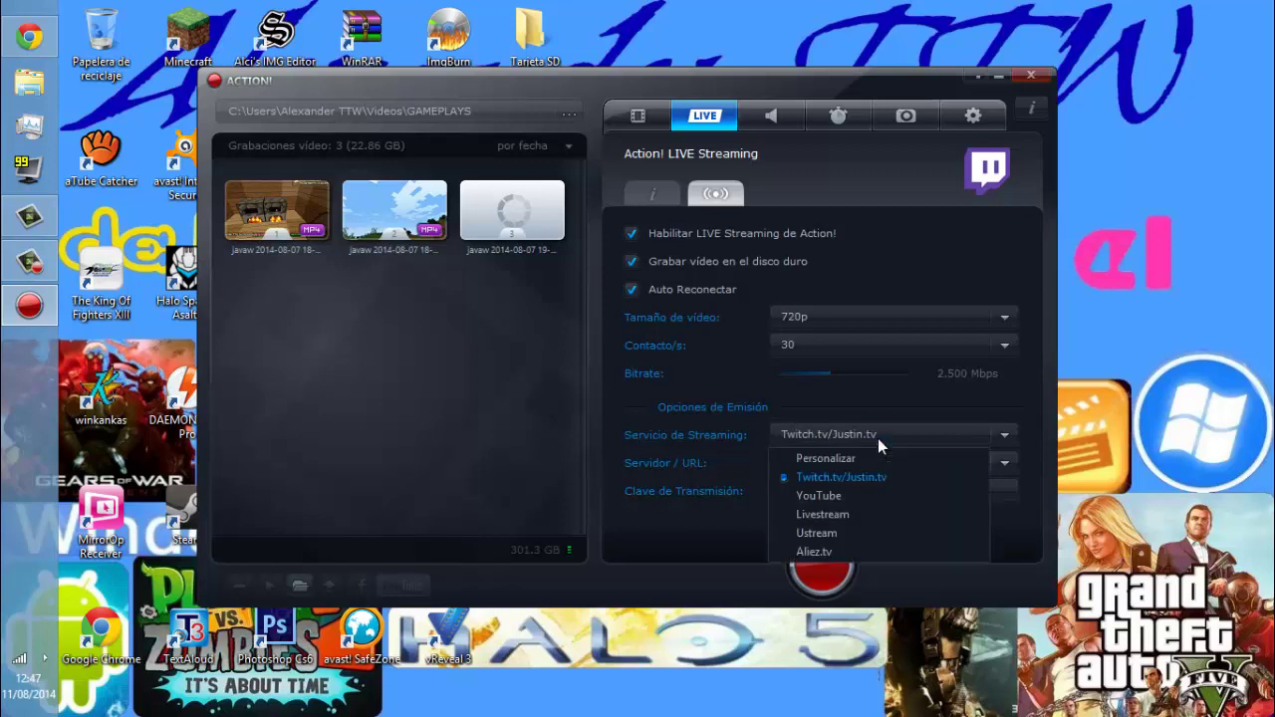
pyautogui.click(836, 494)
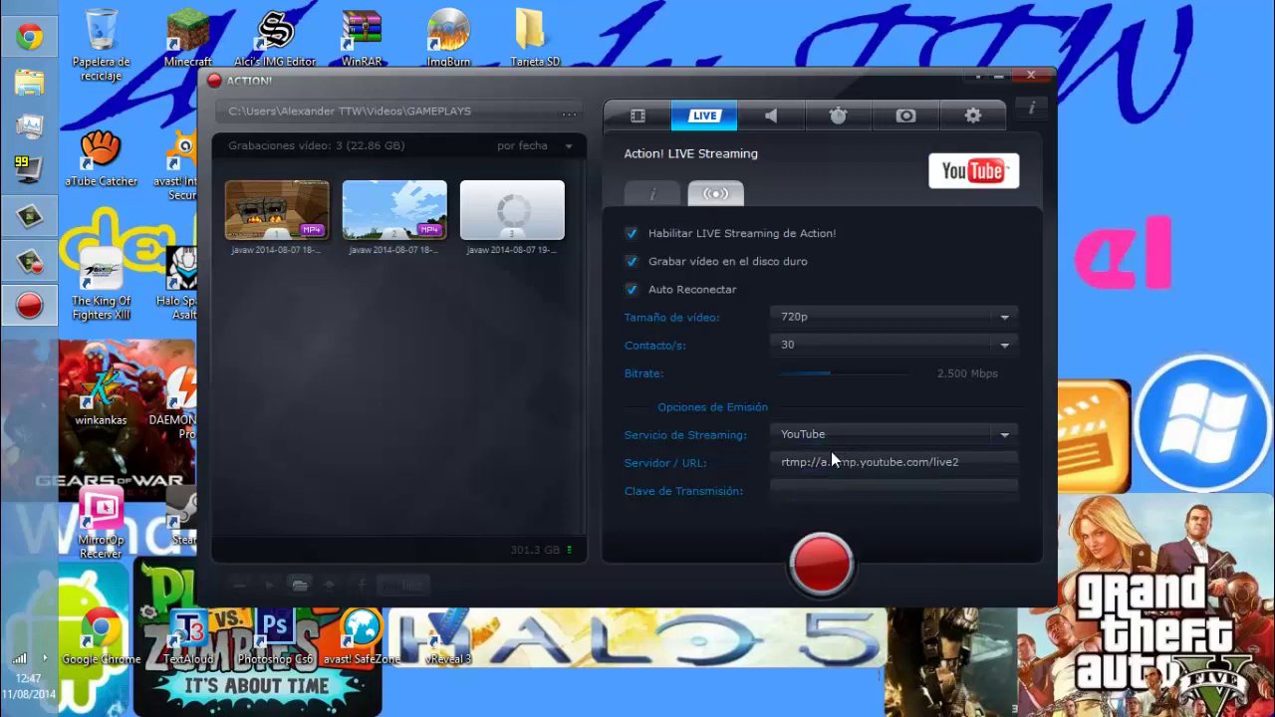
pyautogui.click(834, 466)
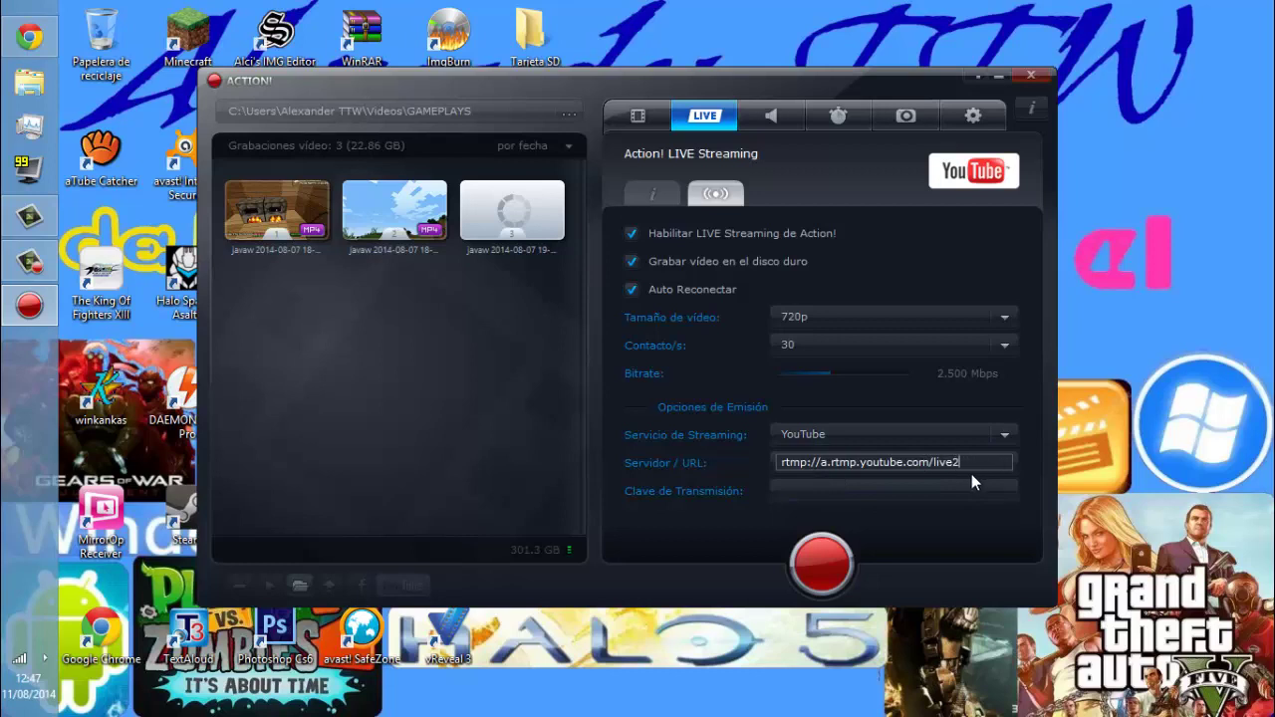
pyautogui.click(875, 490)
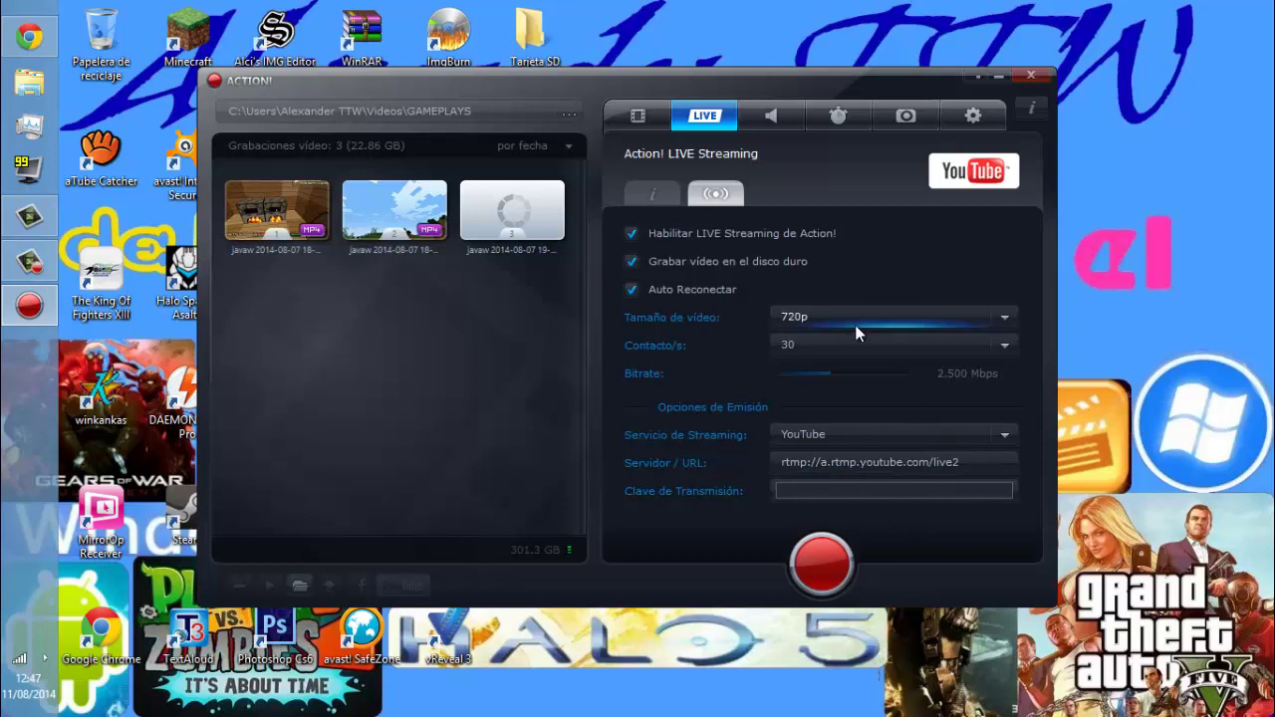
# Check the LIVE subscription information, the list of streaming services and the YouTube server URL field again.
pyautogui.click(652, 194)
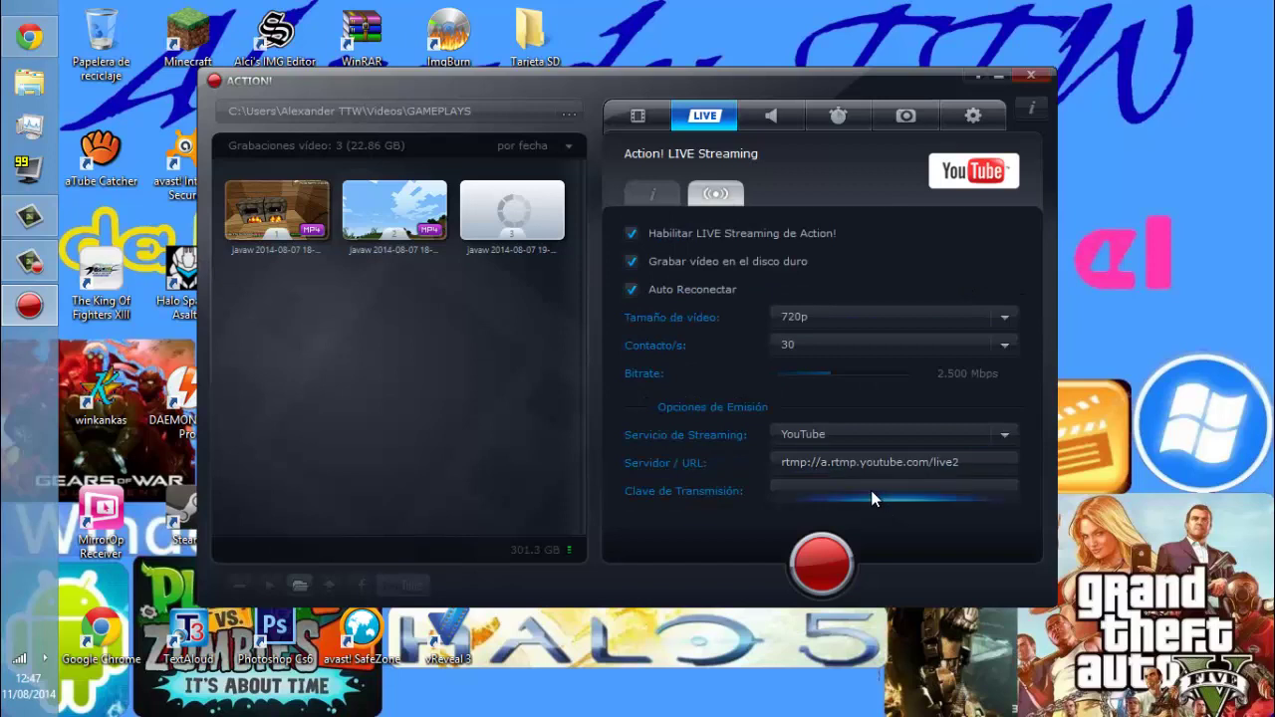
pyautogui.click(970, 437)
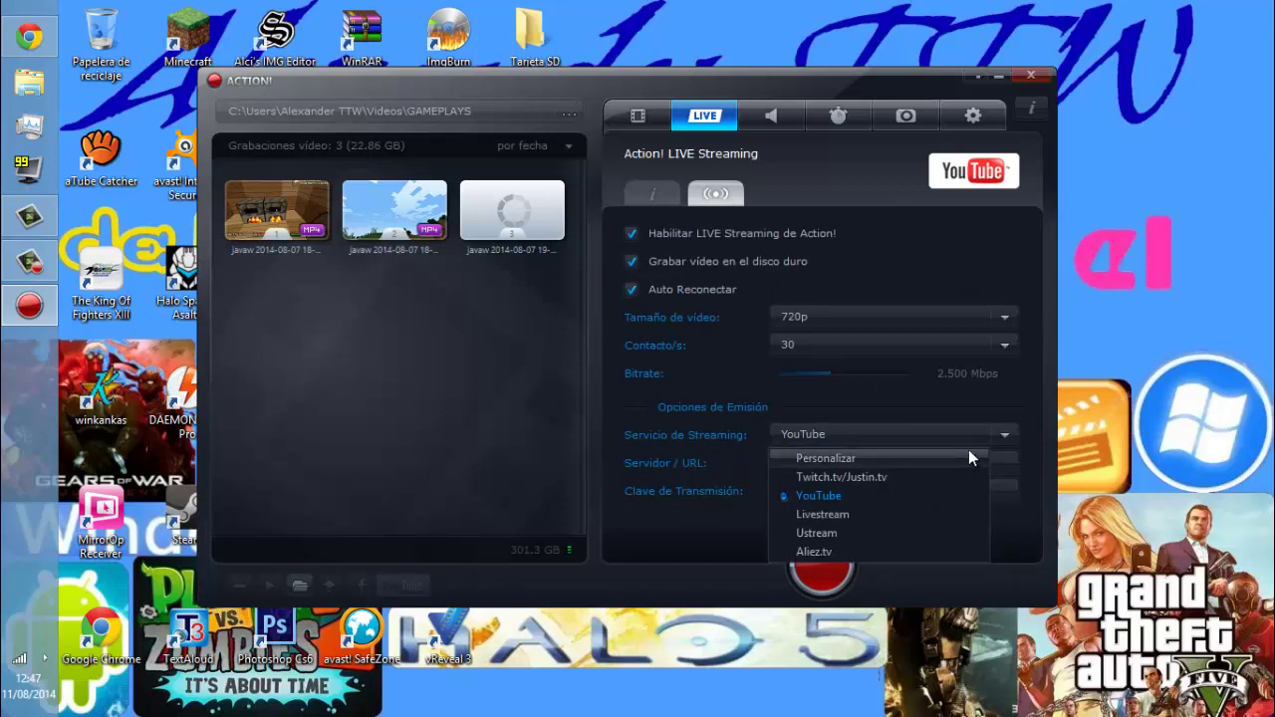
pyautogui.click(973, 434)
pyautogui.click(974, 460)
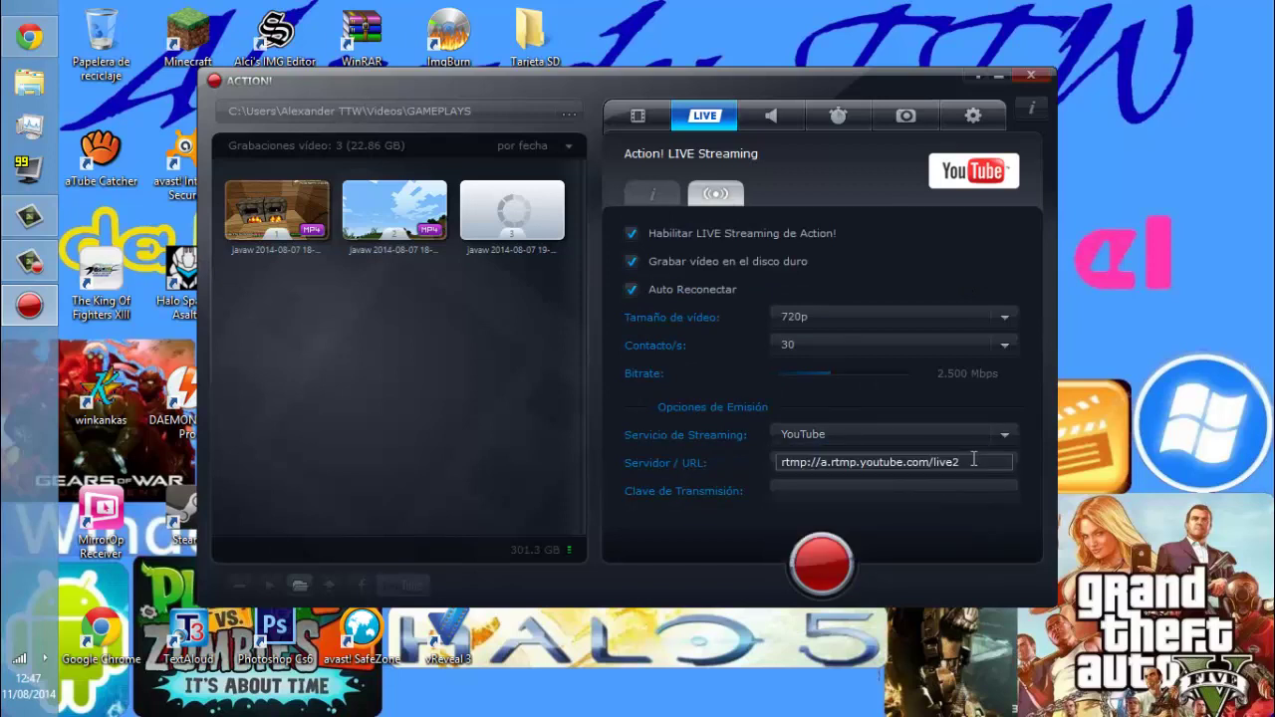
# Turn off Action! LIVE Streaming and set the streaming service to Personalizar.
pyautogui.moveTo(974, 459); pyautogui.dragTo(689, 438)
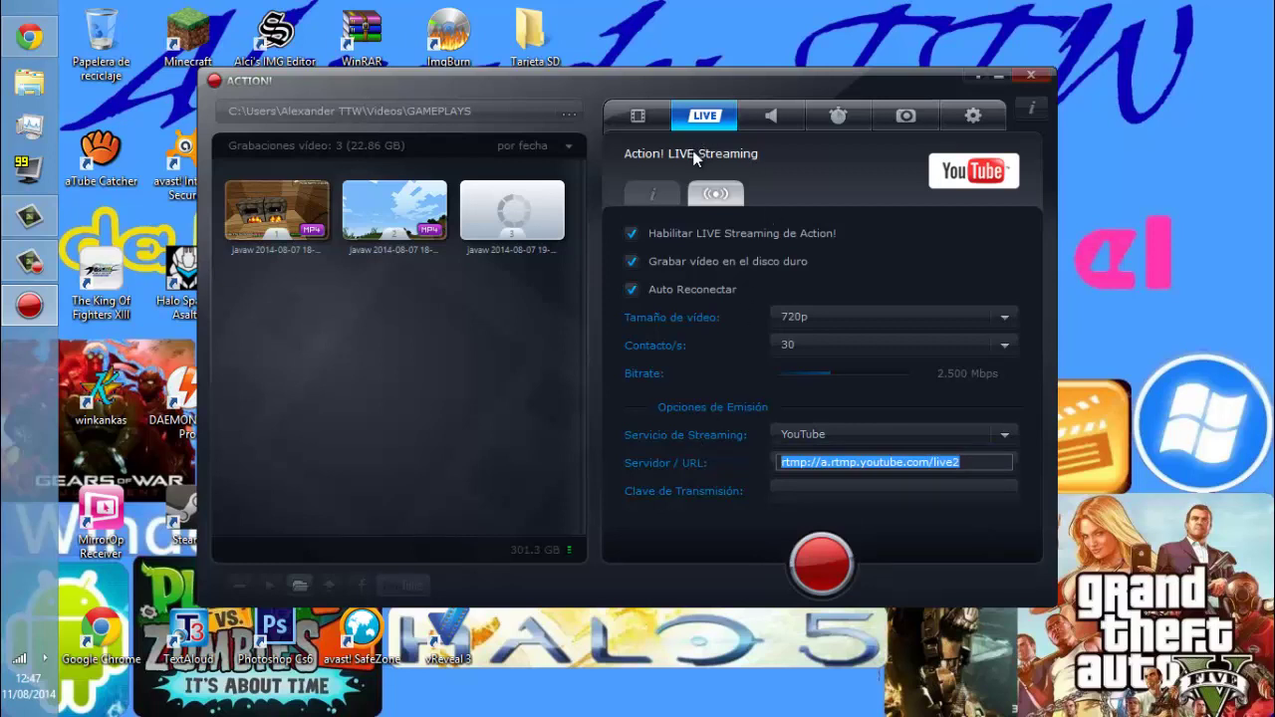
pyautogui.click(666, 195)
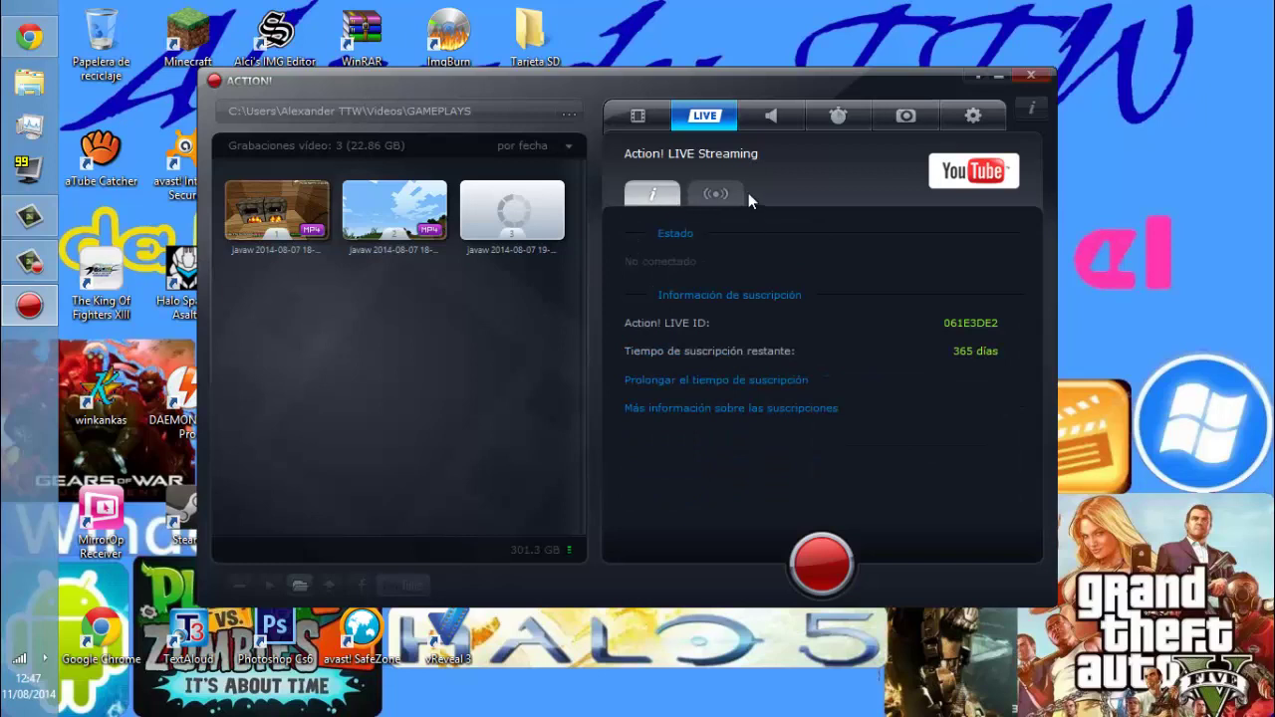
pyautogui.click(737, 193)
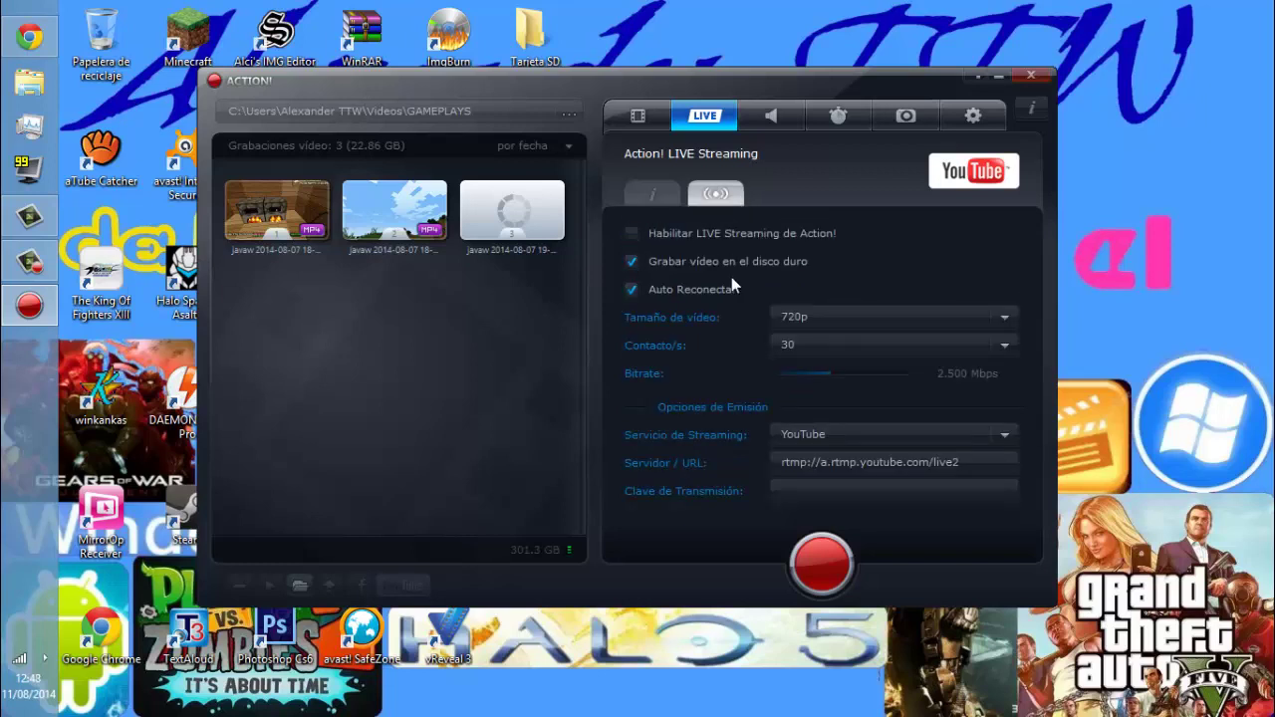
pyautogui.click(830, 433)
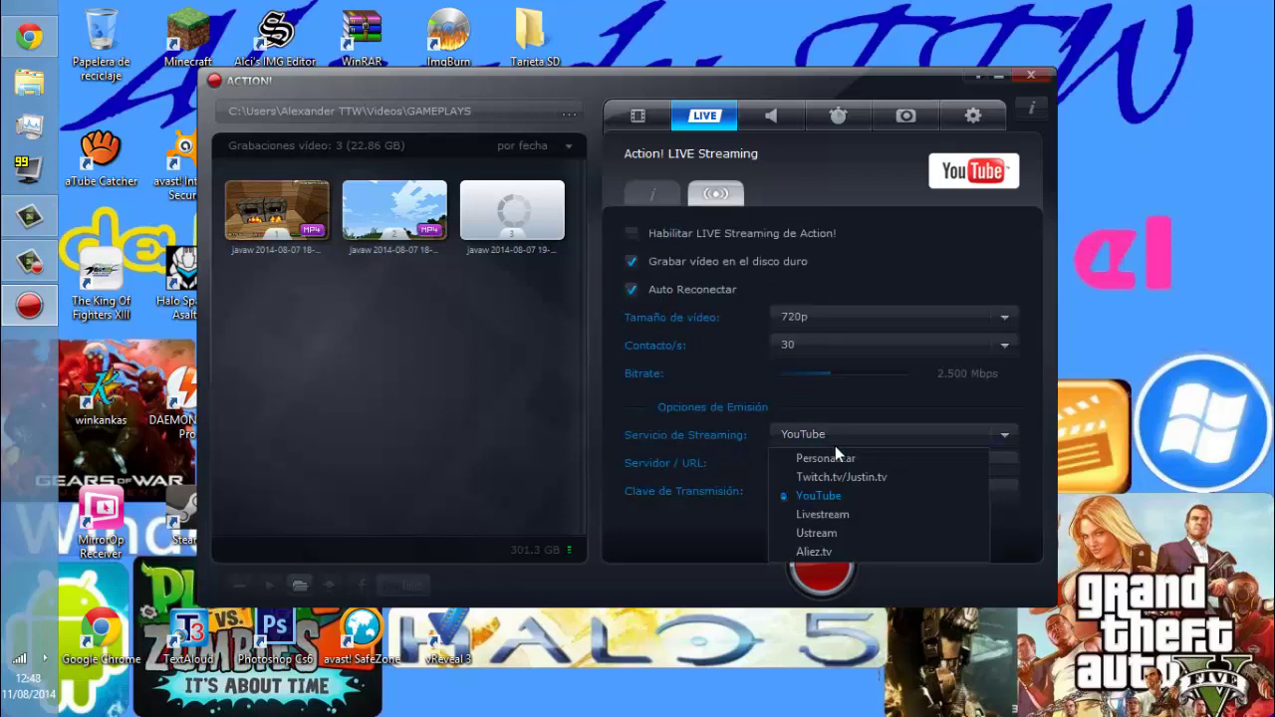
pyautogui.click(835, 459)
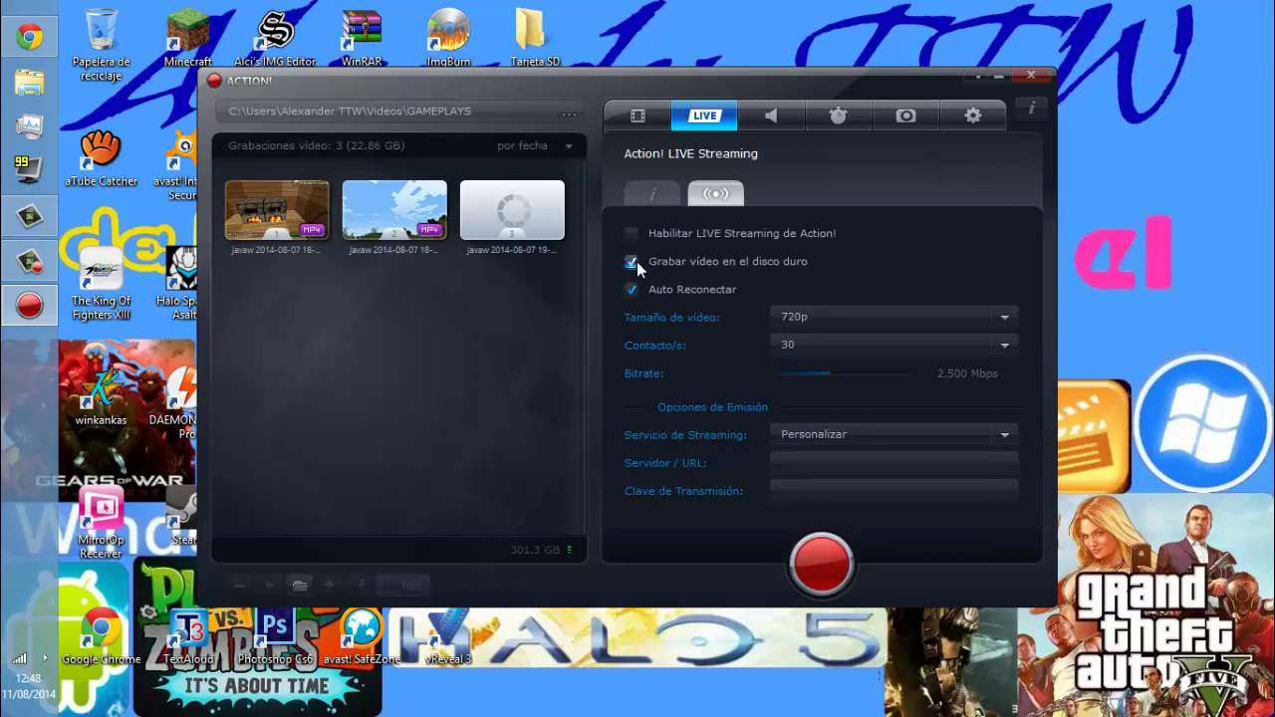
# In the video recording settings, try the game and desktop recording modes, and return to game mode.
pyautogui.click(641, 121)
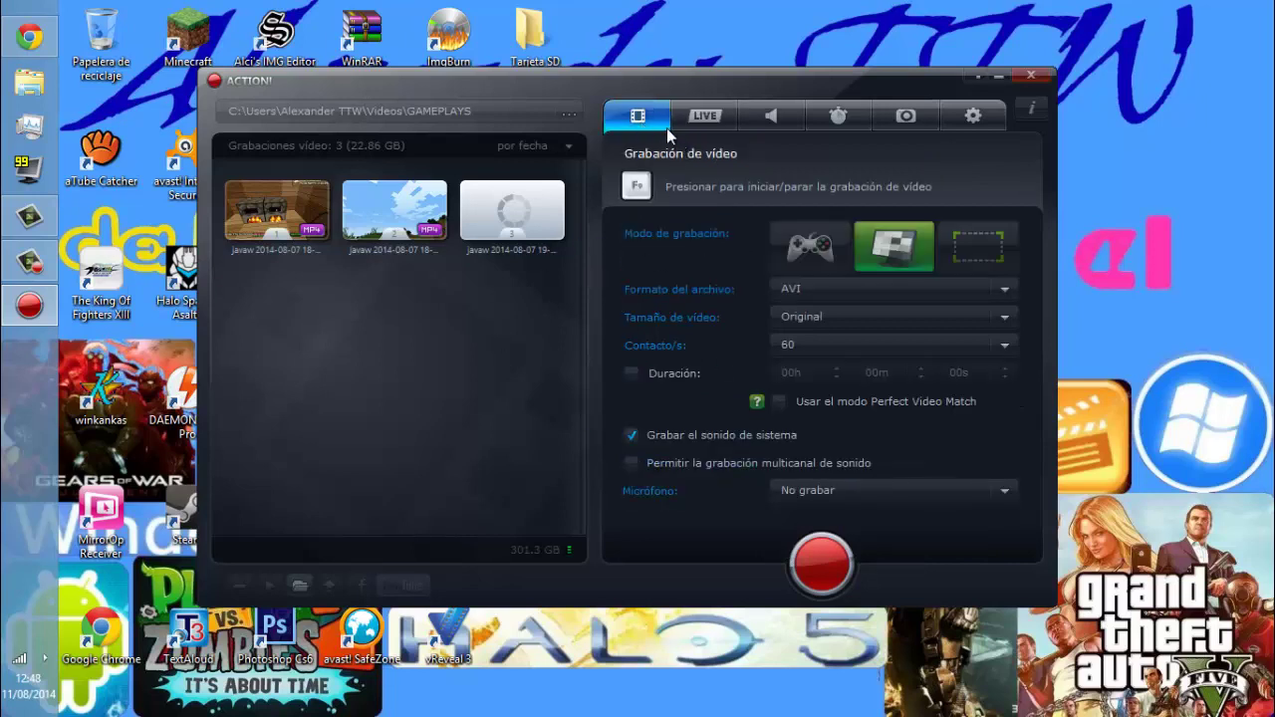
pyautogui.click(822, 254)
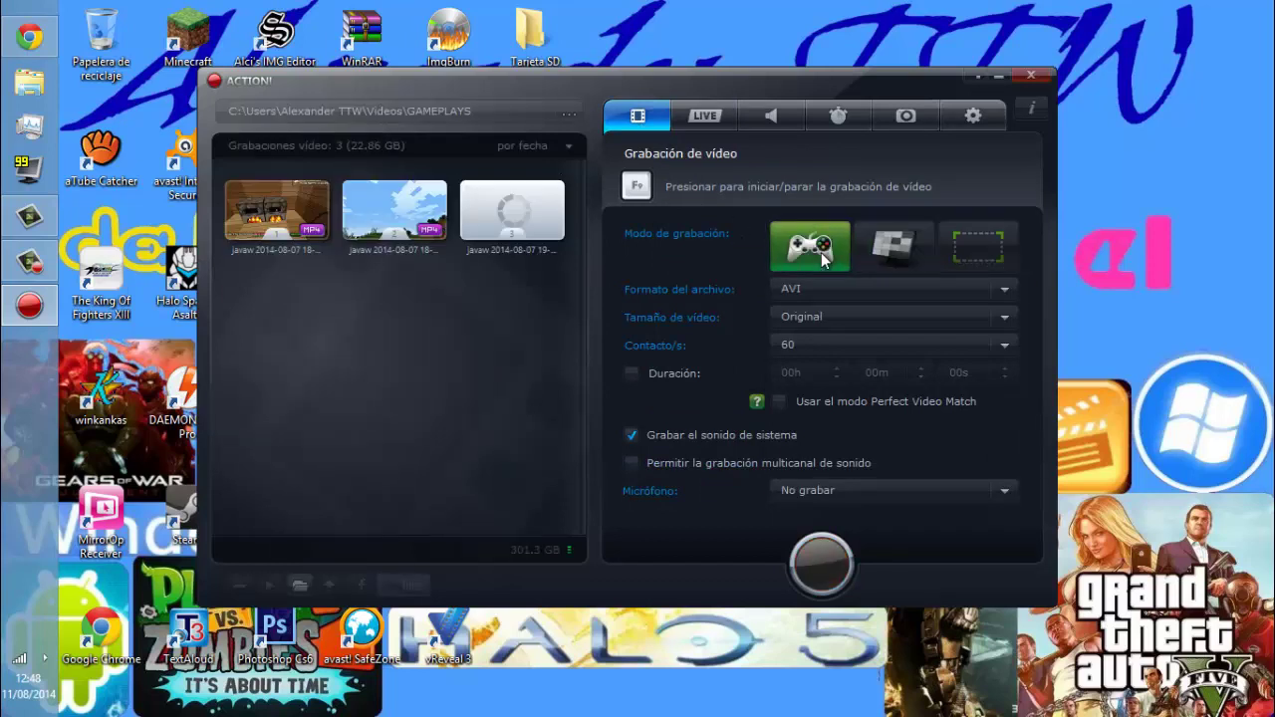
pyautogui.click(912, 231)
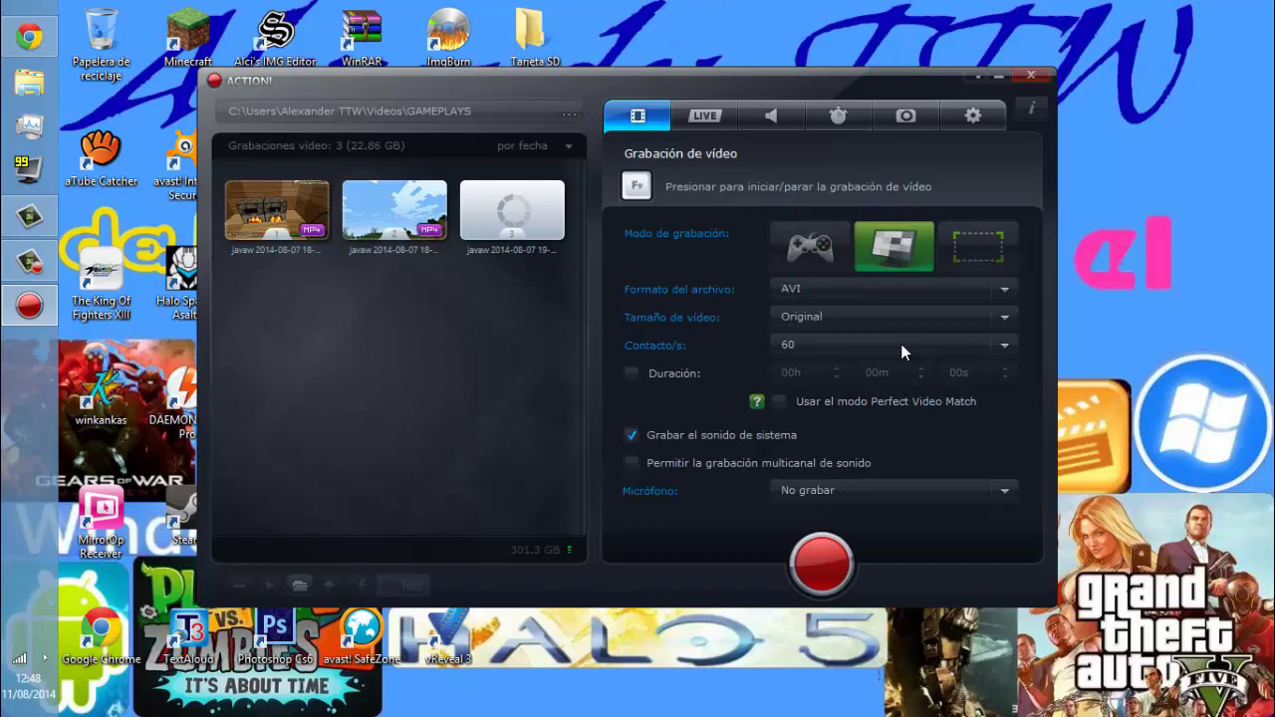
pyautogui.click(814, 254)
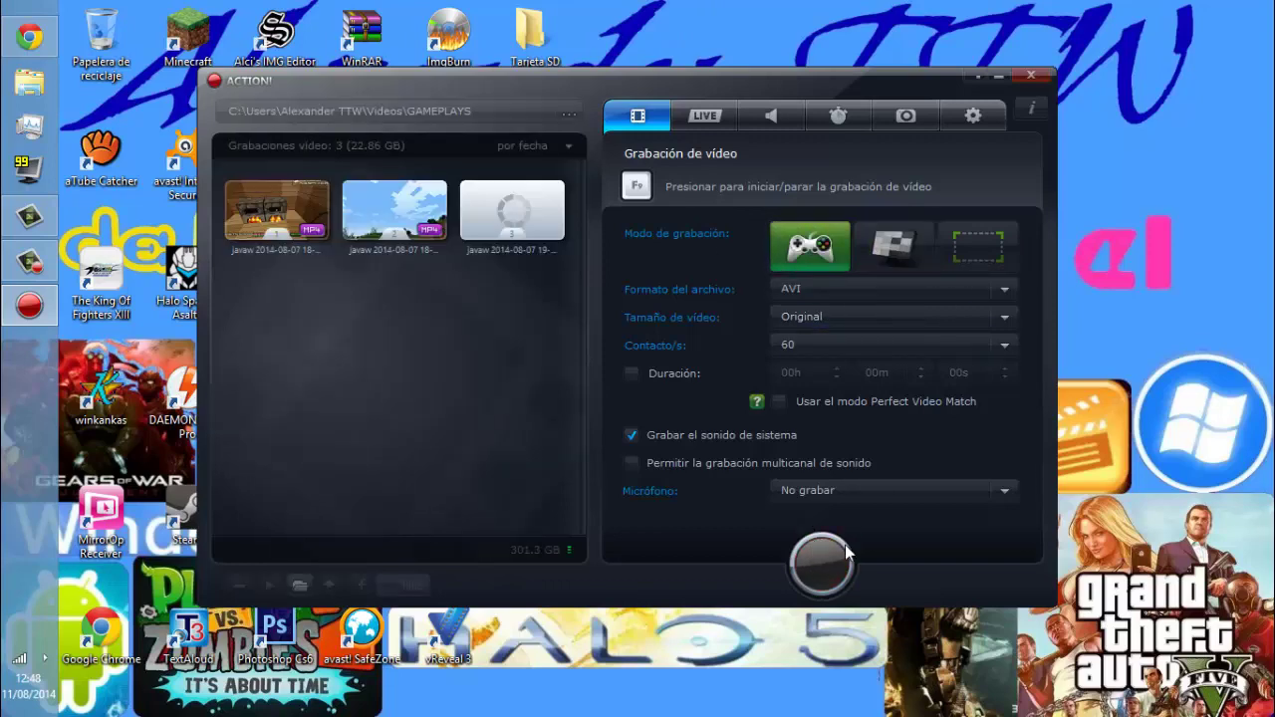
# Switch to the Camtasia Studio window while game recording mode is active, and minimize it to return to Action!
pyautogui.click(18, 211)
pyautogui.click(8, 301)
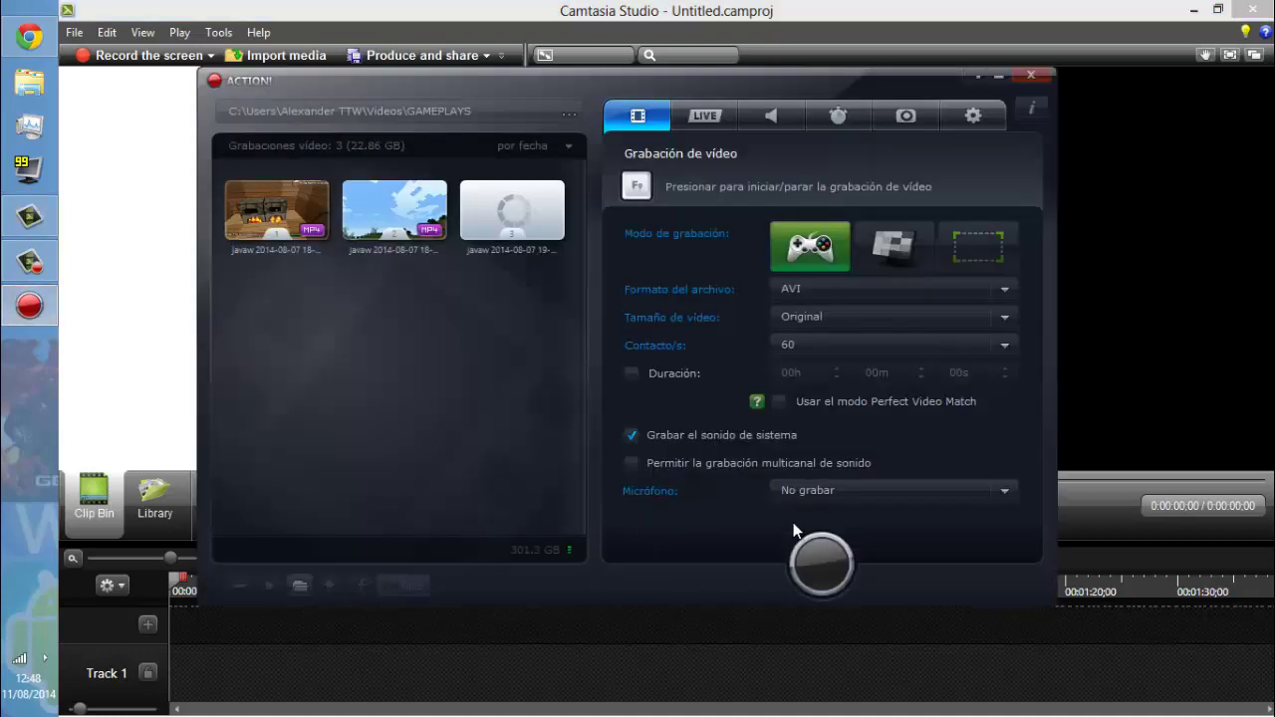
pyautogui.click(773, 8)
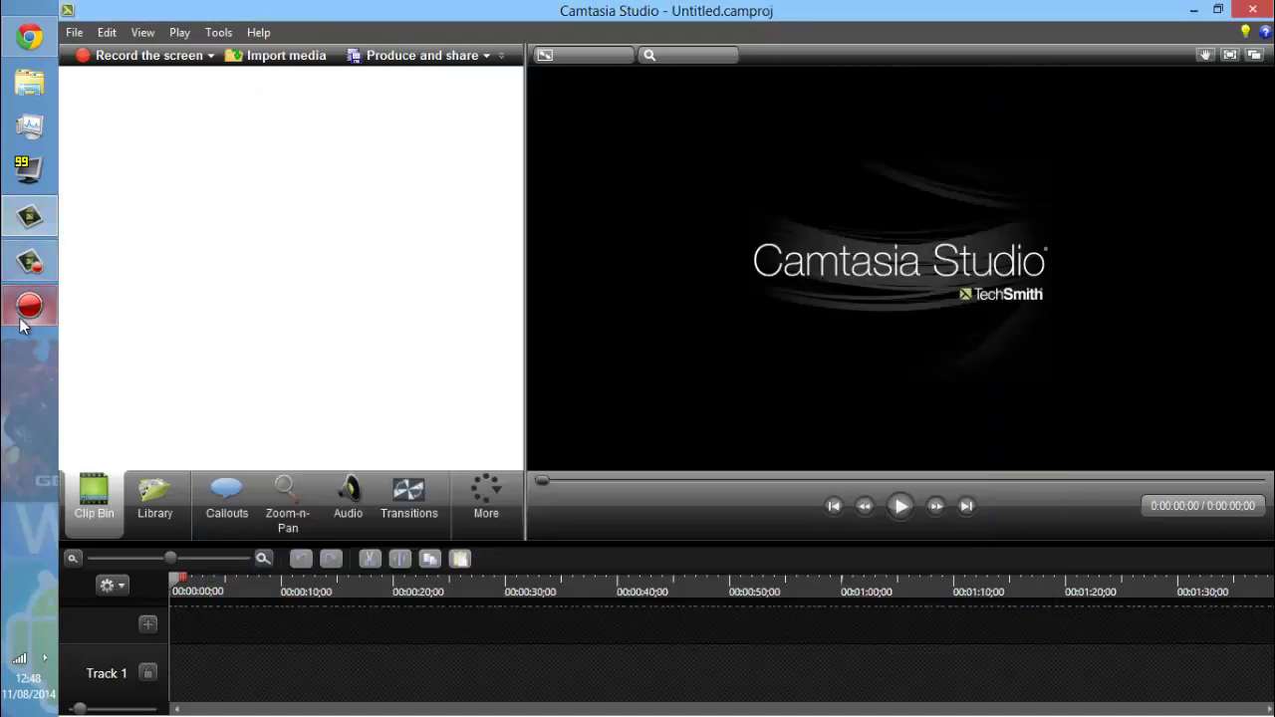
pyautogui.moveTo(21, 321)
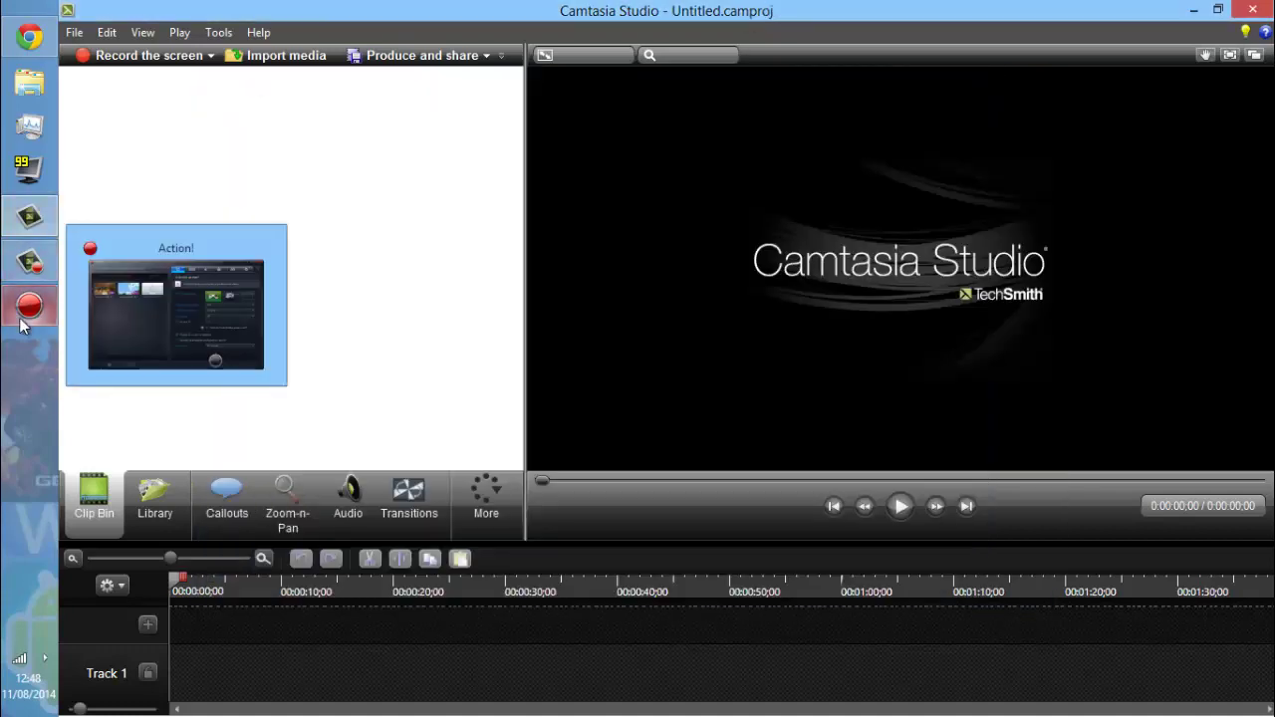
pyautogui.click(1193, 10)
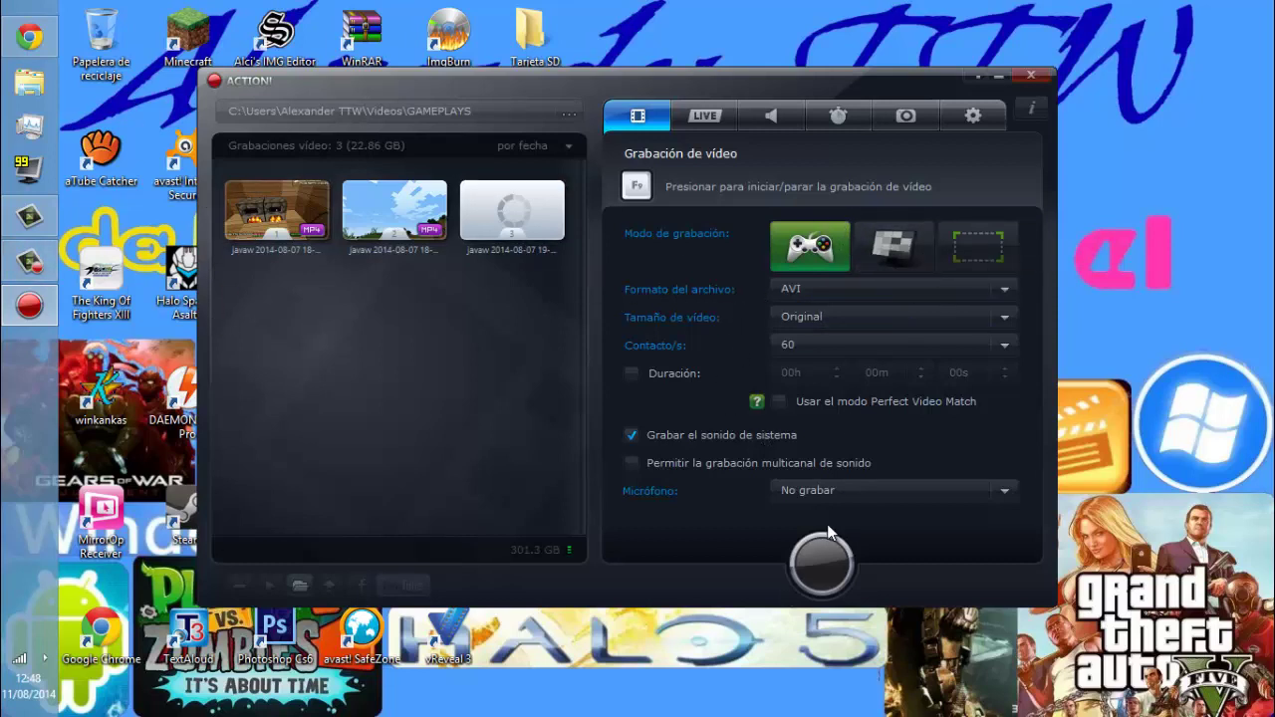
# Set the recording mode to desktop, trying the selected-area mode and dismissing it.
pyautogui.click(892, 244)
pyautogui.click(953, 256)
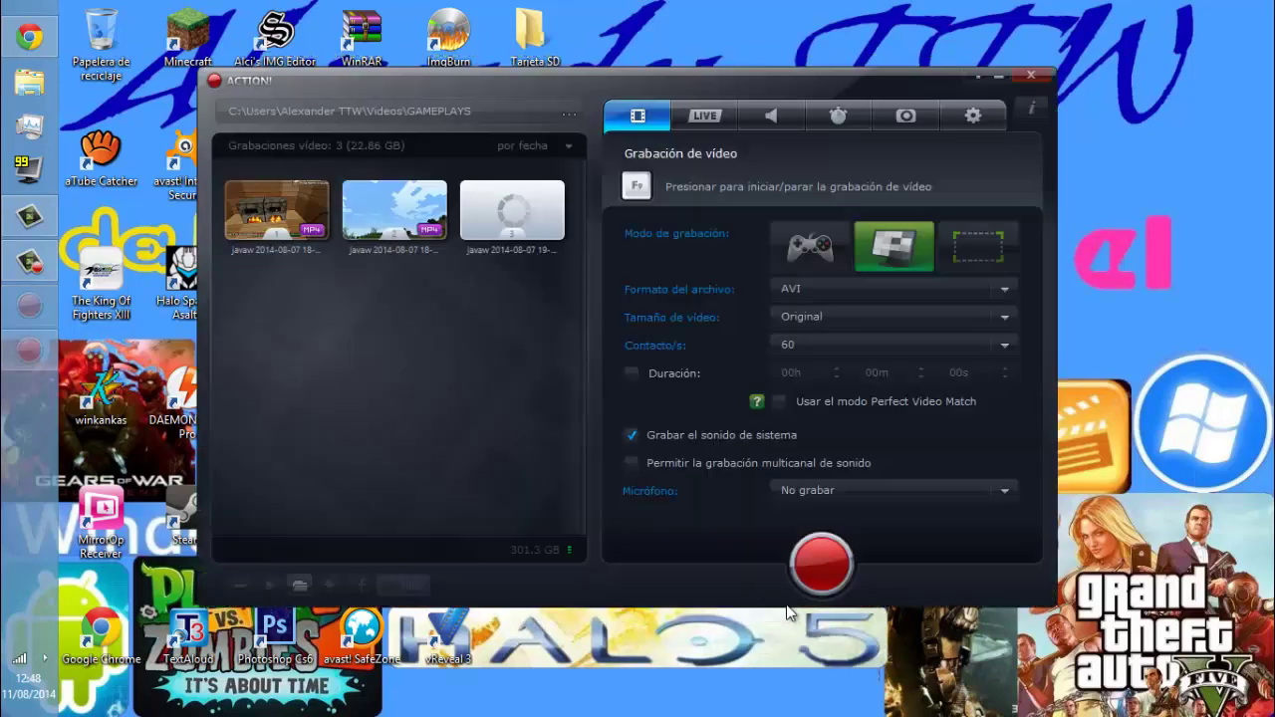
pyautogui.click(778, 610)
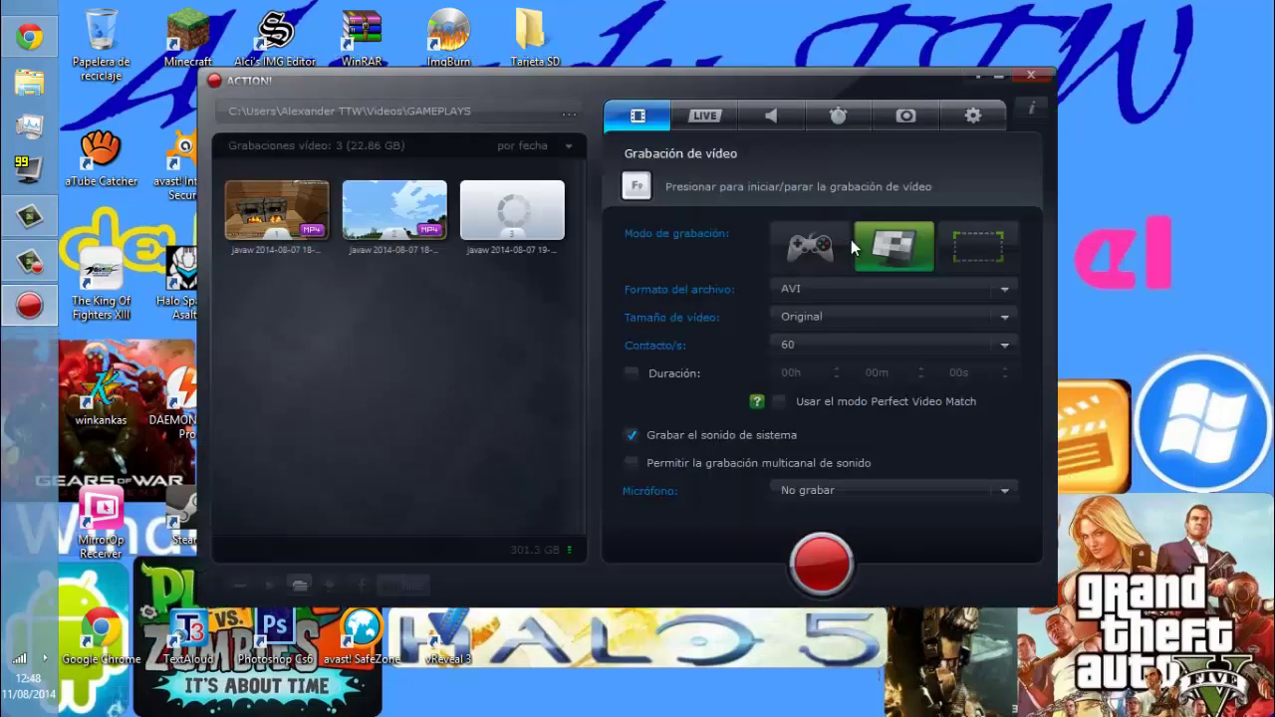
# Try MP4 (Intel® Quick Sync Video) and MP4 as the recording's file format, and return to AVI.
pyautogui.click(807, 287)
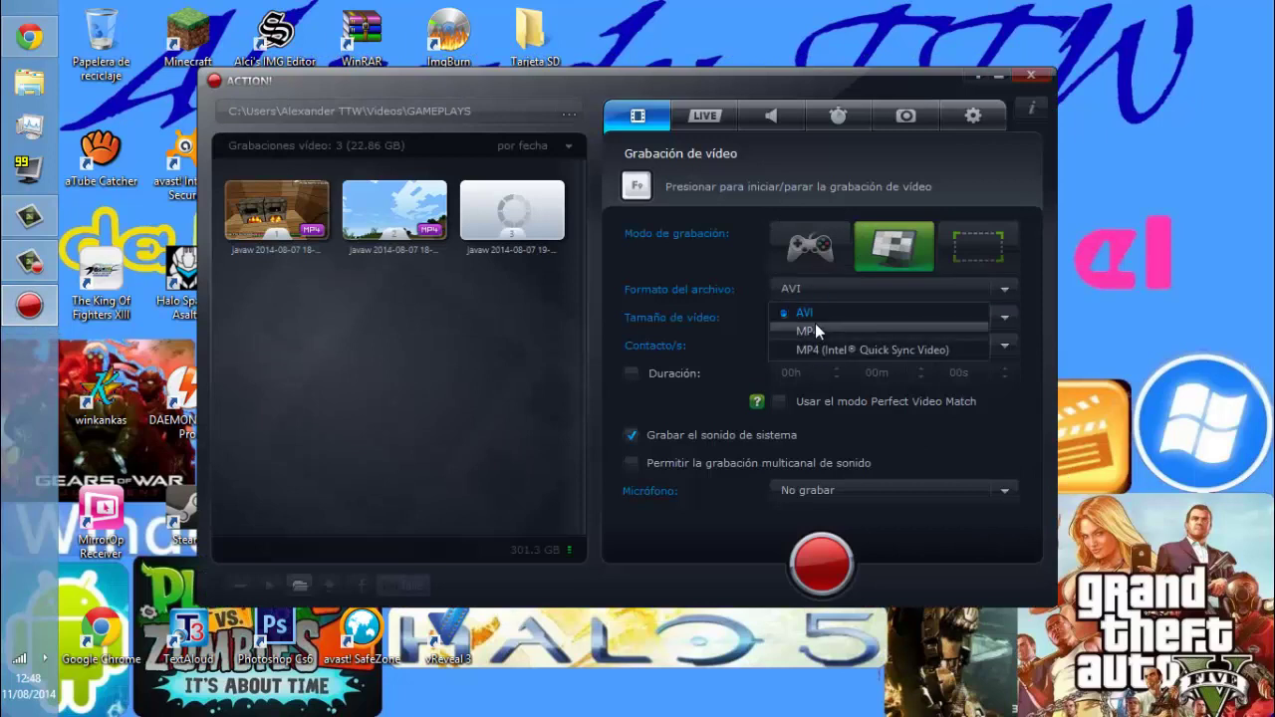
pyautogui.click(797, 350)
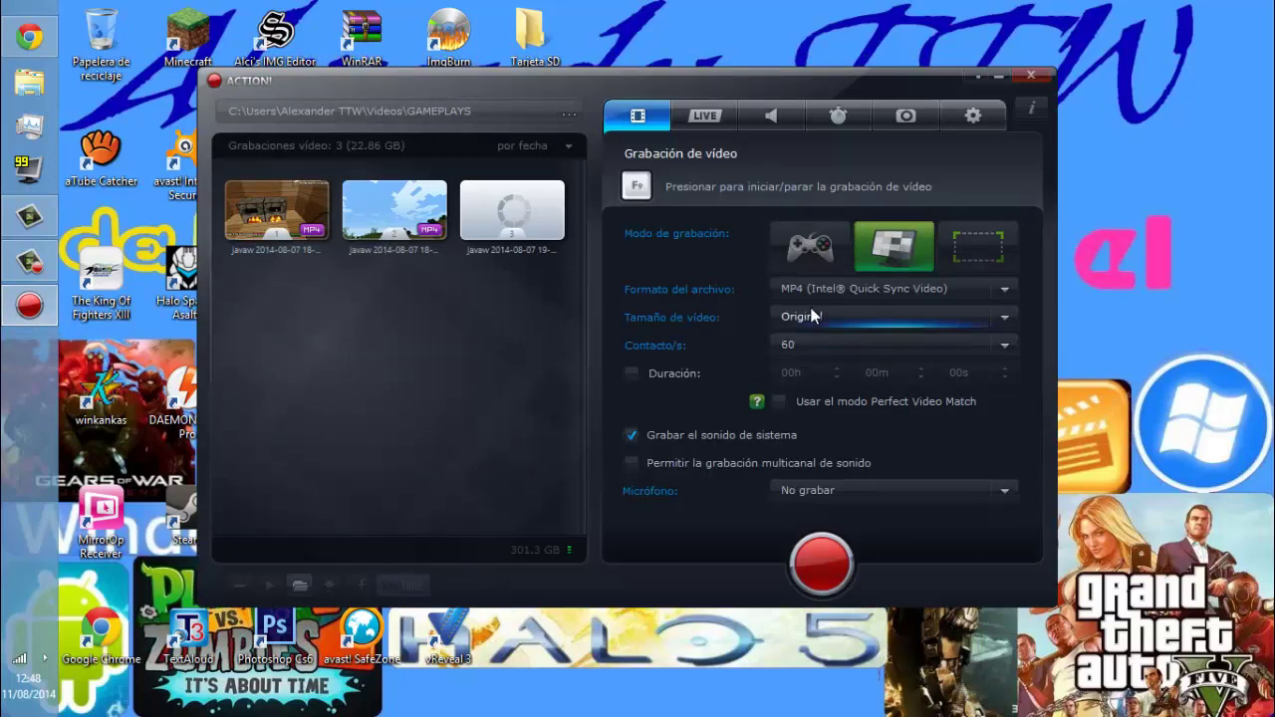
pyautogui.click(813, 287)
pyautogui.click(813, 329)
pyautogui.click(811, 289)
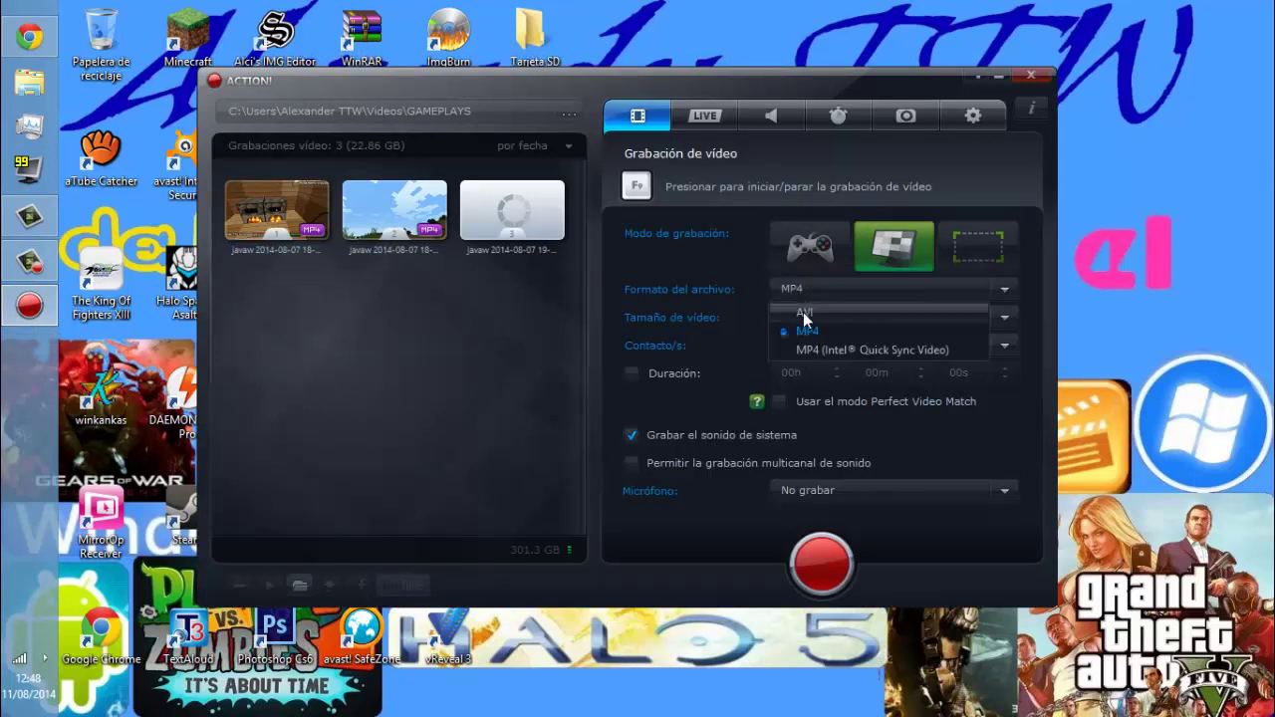
pyautogui.click(803, 312)
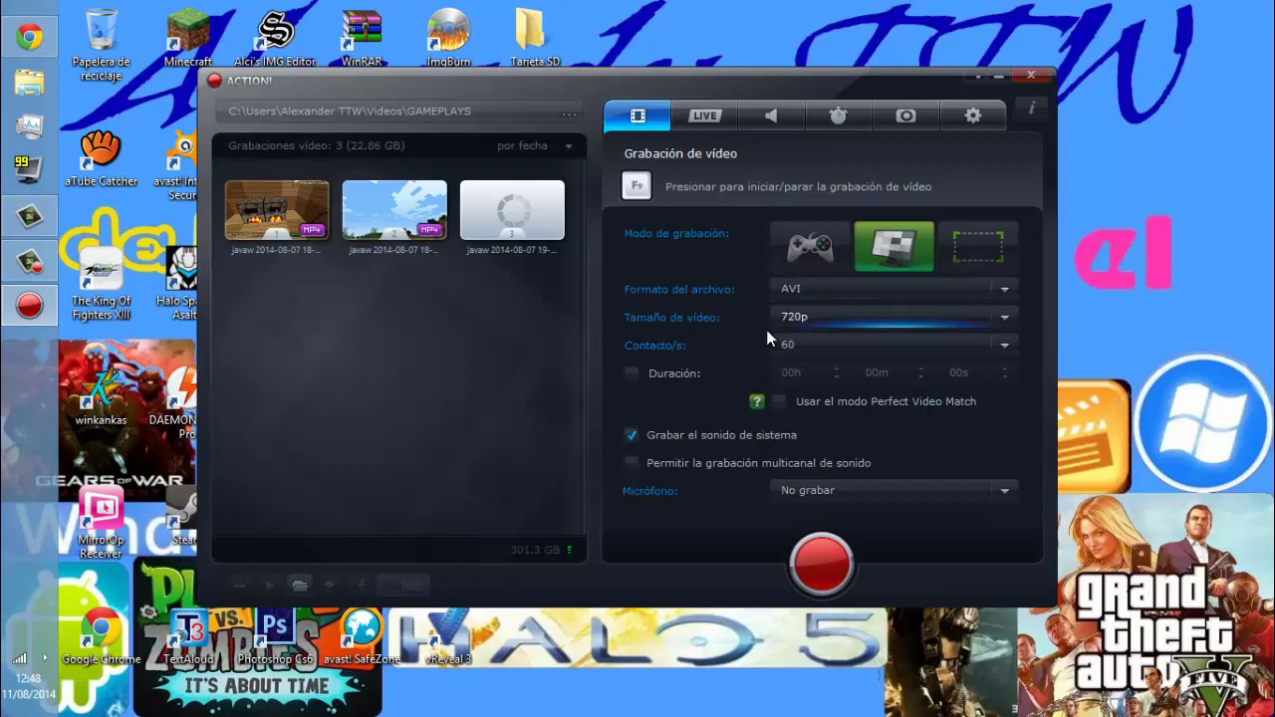
pyautogui.click(816, 290)
pyautogui.click(817, 292)
# Try Original and 1080p as the recording's video size and settle on 720p.
pyautogui.click(814, 313)
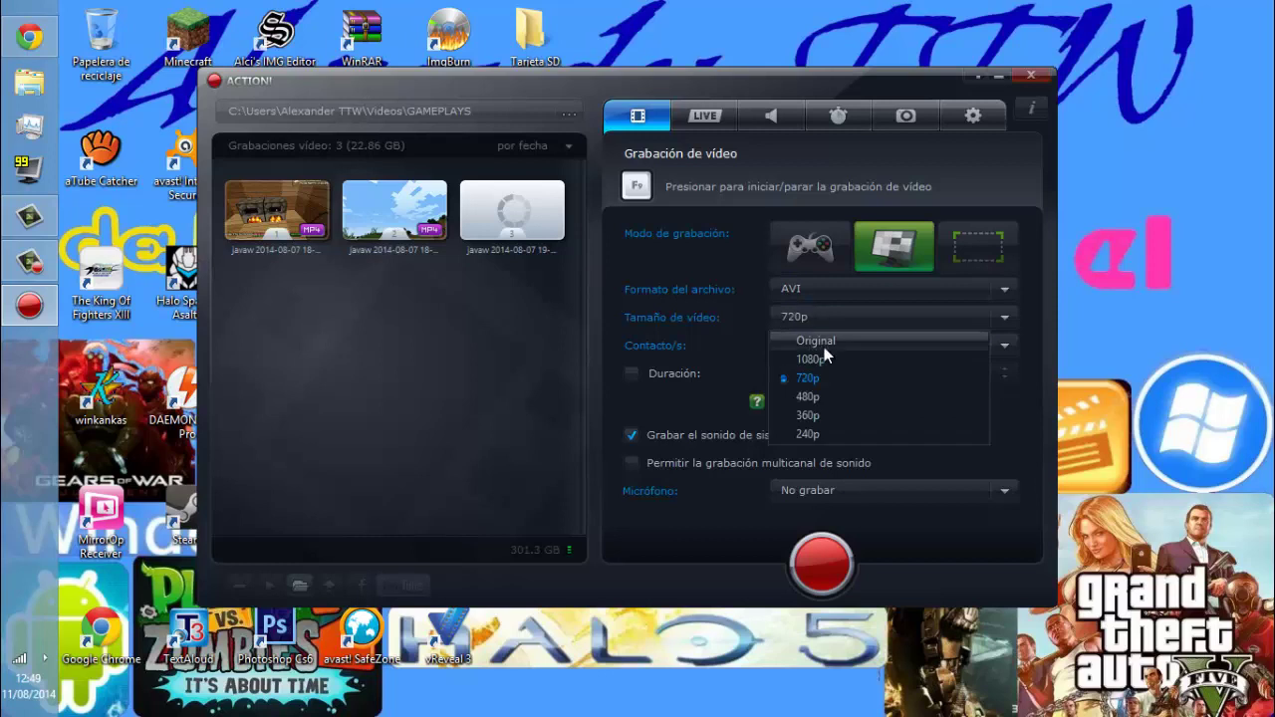
pyautogui.click(818, 340)
pyautogui.click(818, 319)
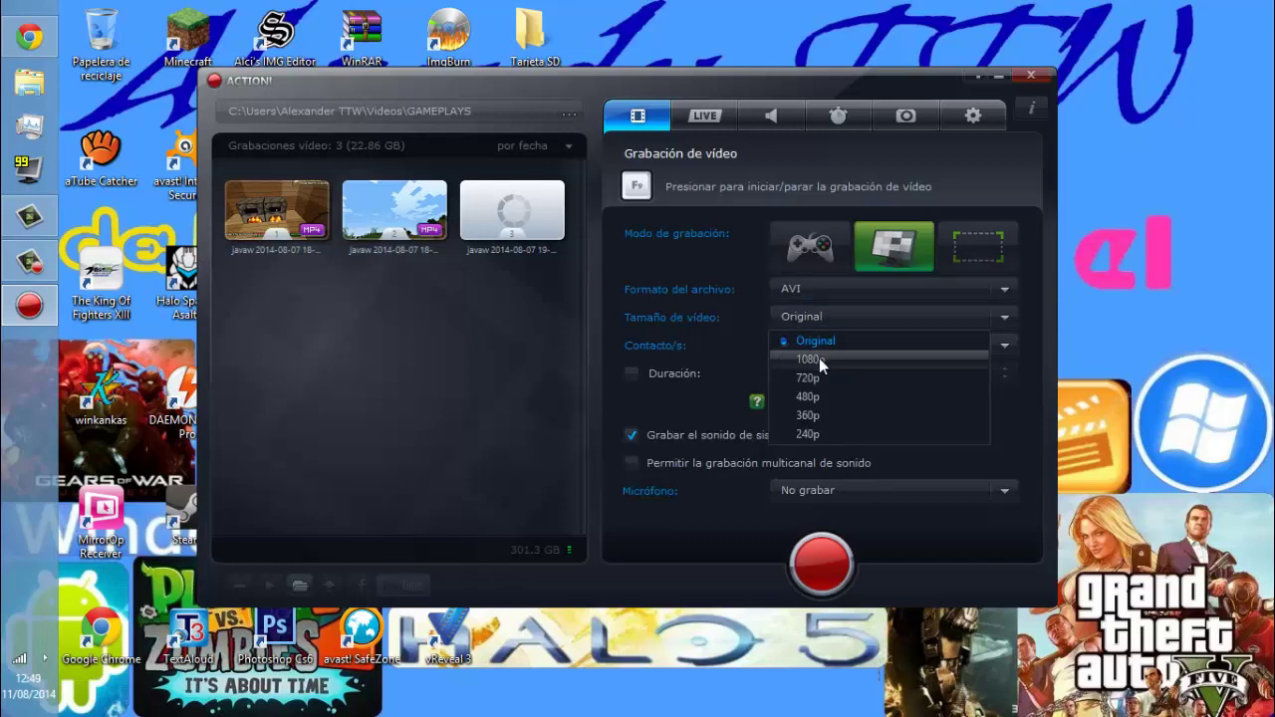
pyautogui.click(819, 358)
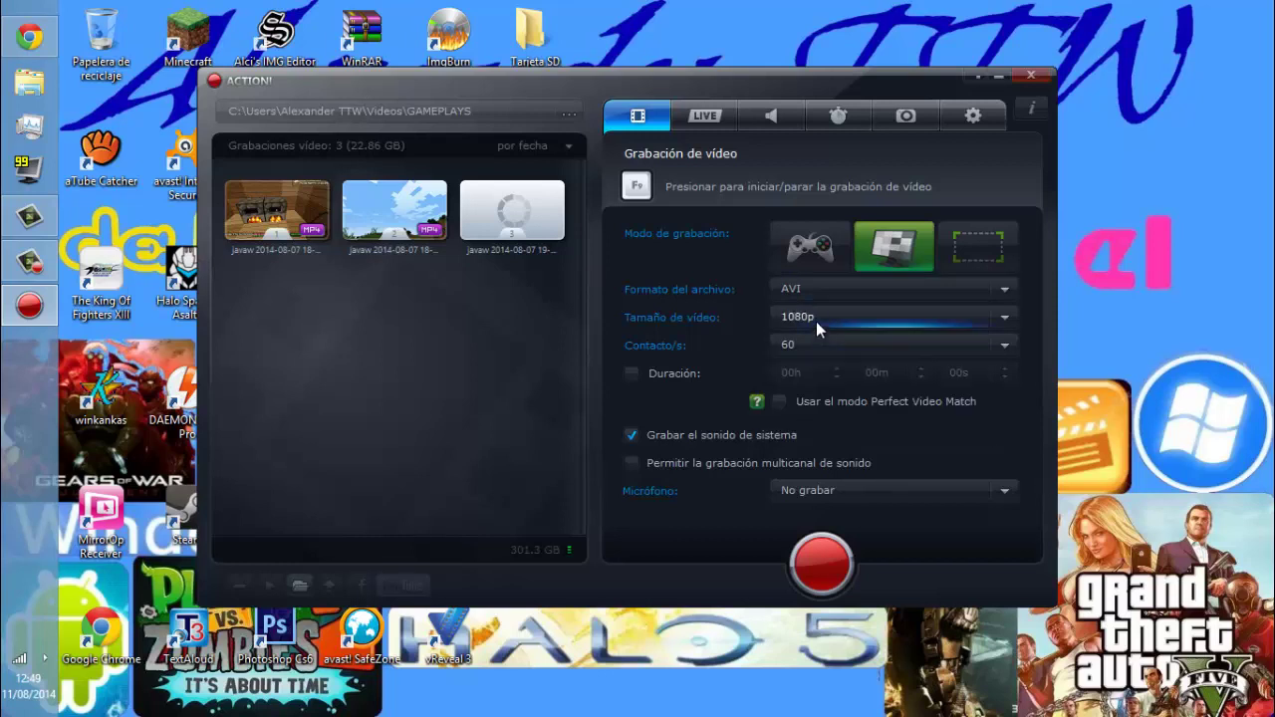
pyautogui.click(816, 320)
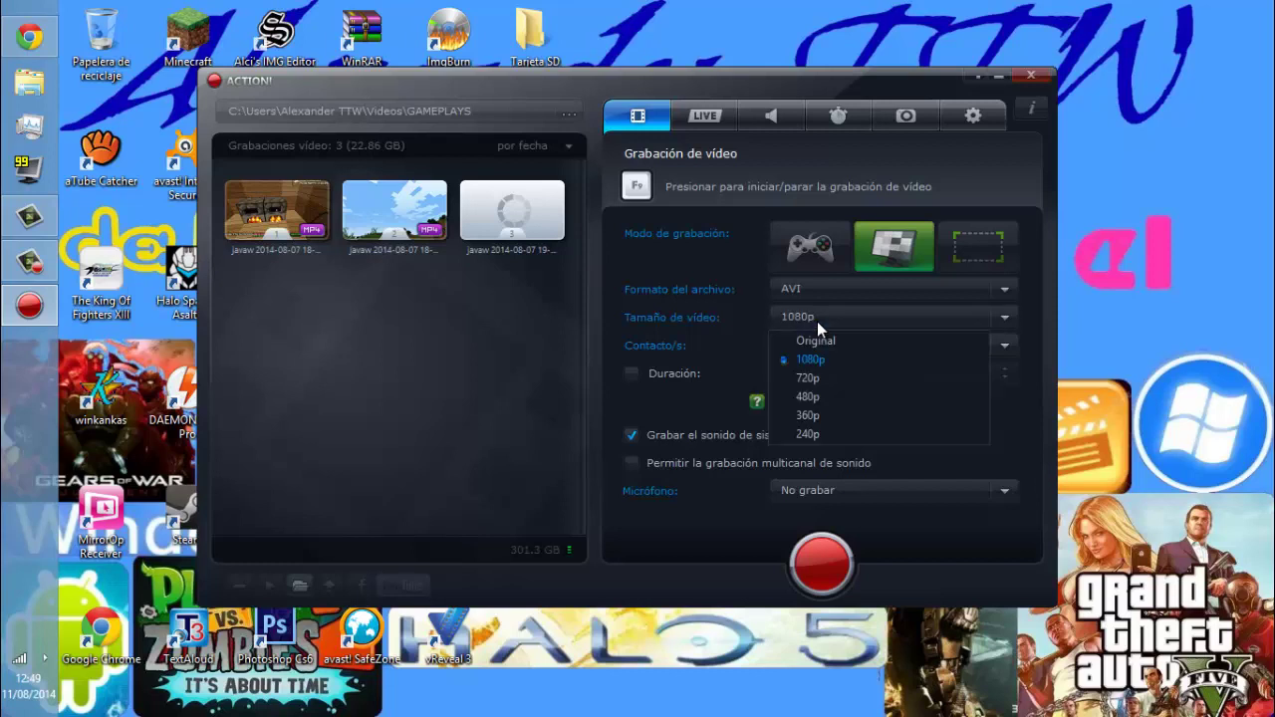
pyautogui.click(813, 375)
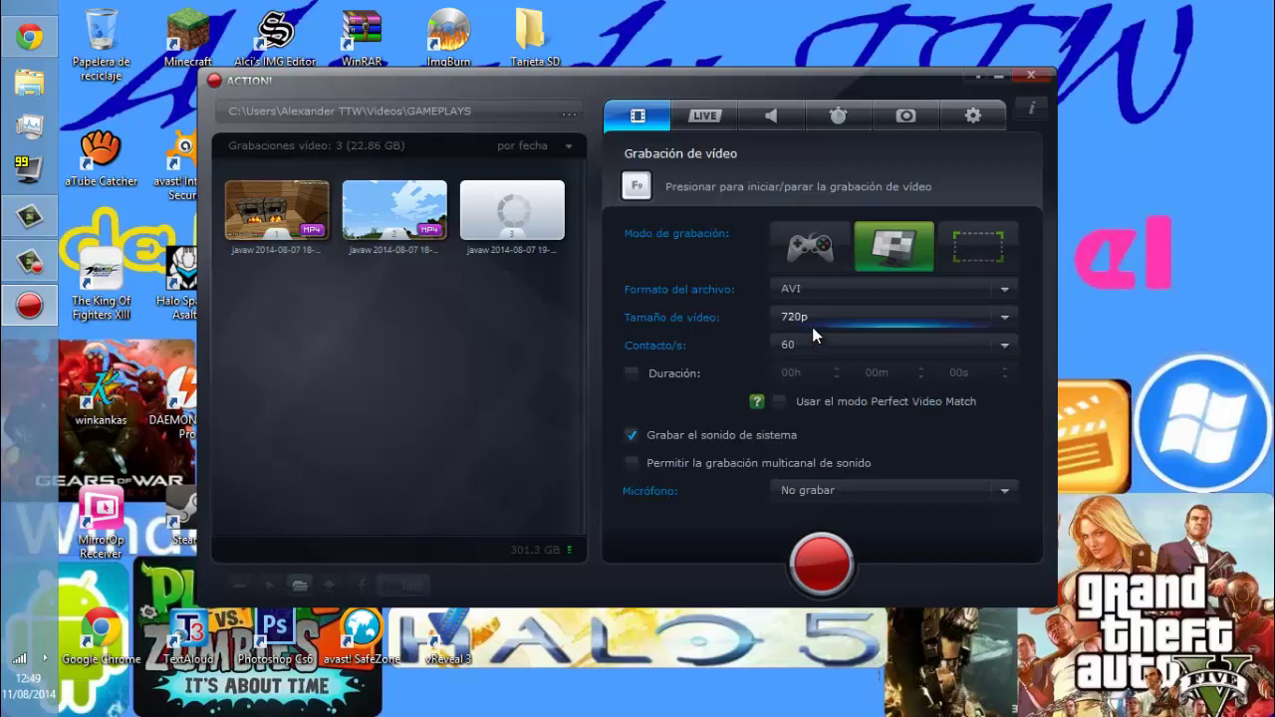
pyautogui.click(813, 325)
pyautogui.click(813, 325)
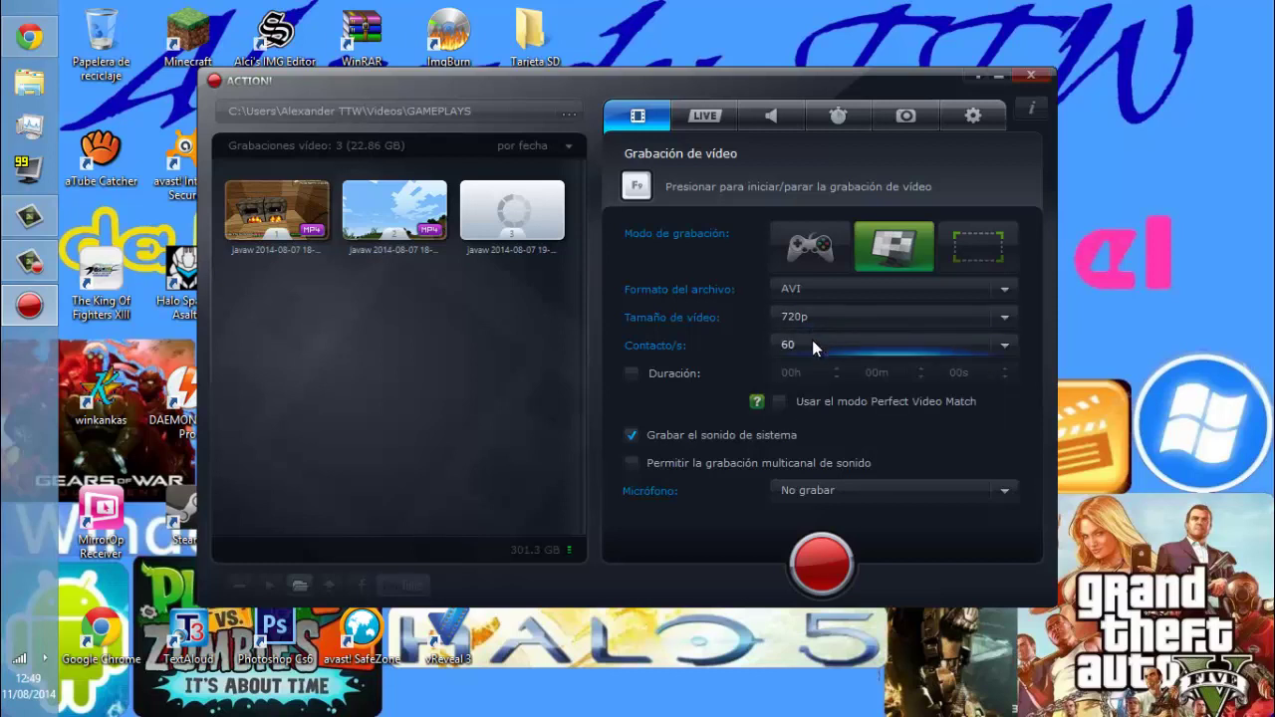
# Toggle the Duración limit on and back off, and open and close the Perfect Video Match help page.
pyautogui.click(632, 374)
pyautogui.click(630, 375)
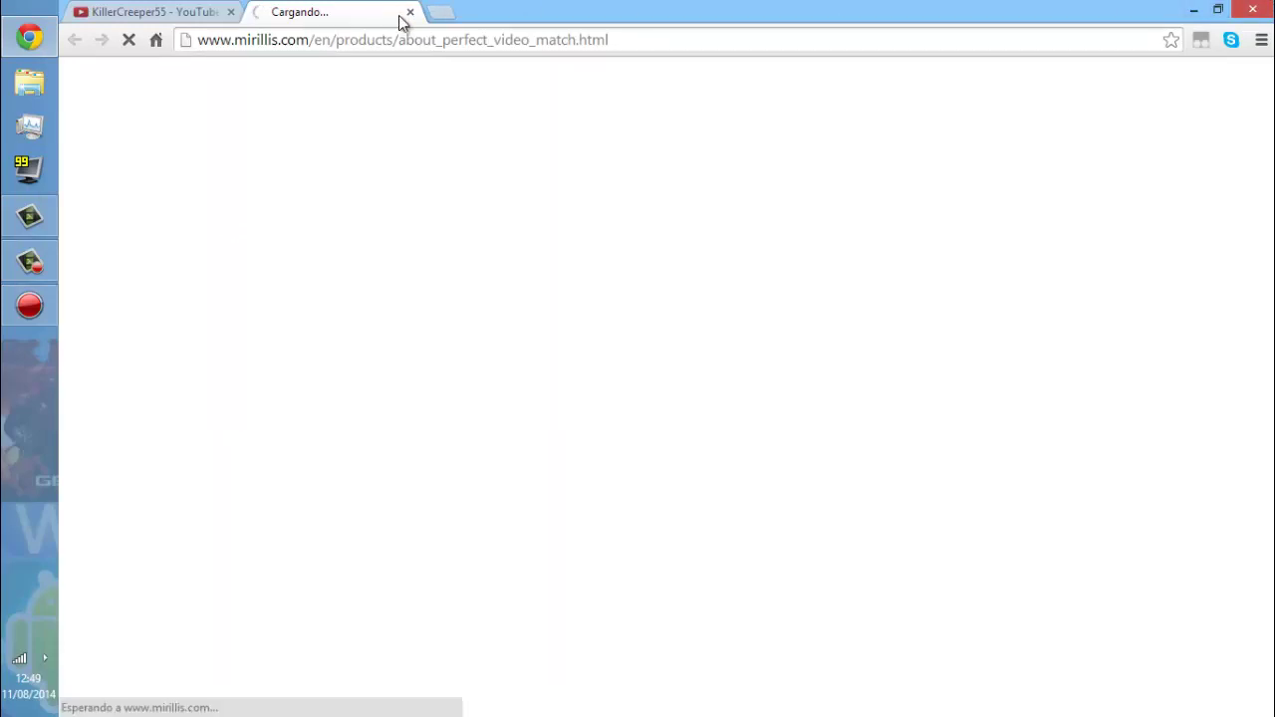
pyautogui.click(410, 12)
pyautogui.click(1192, 10)
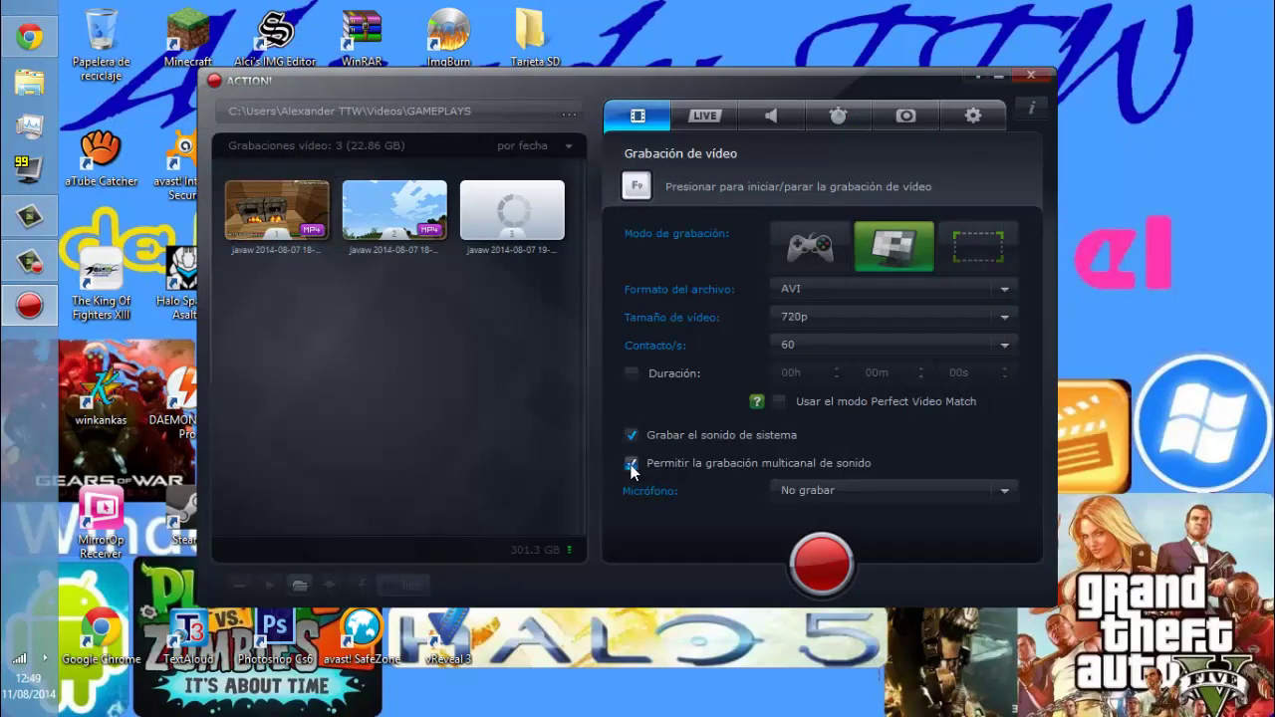
# Set the microphone recording to Grabar siempre, trying Grabar al botón as well.
pyautogui.click(827, 491)
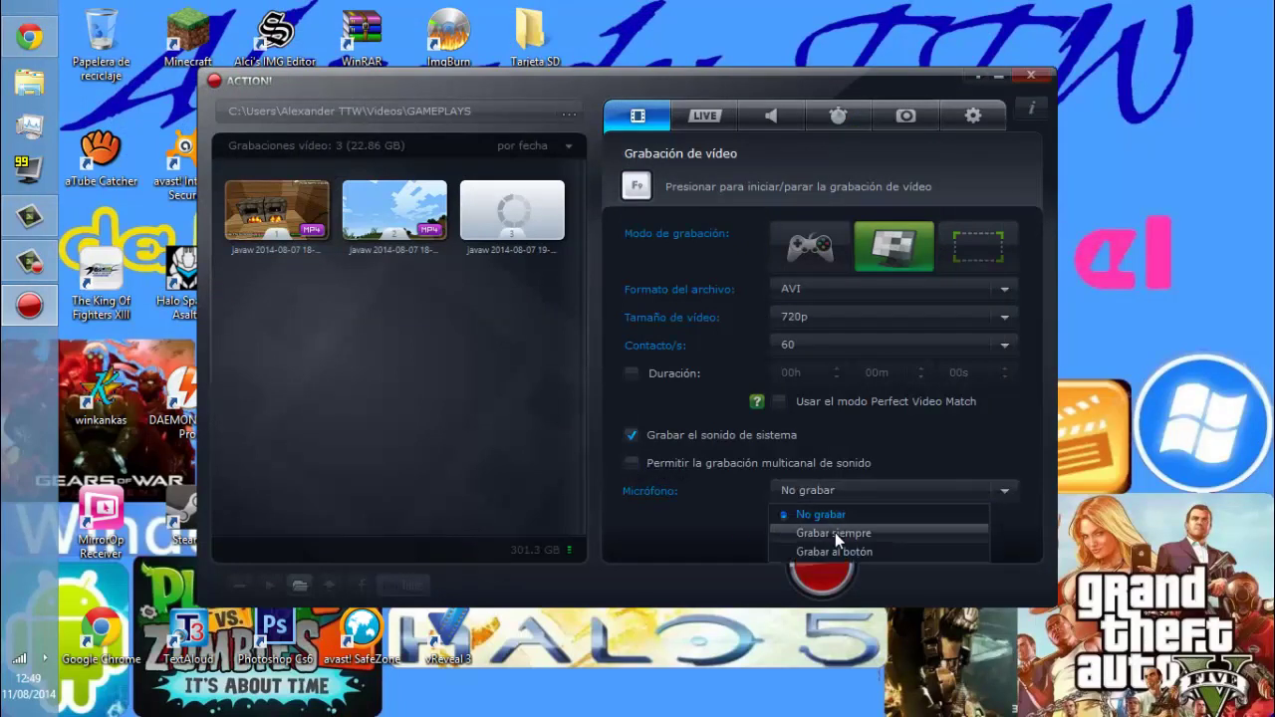
pyautogui.click(841, 534)
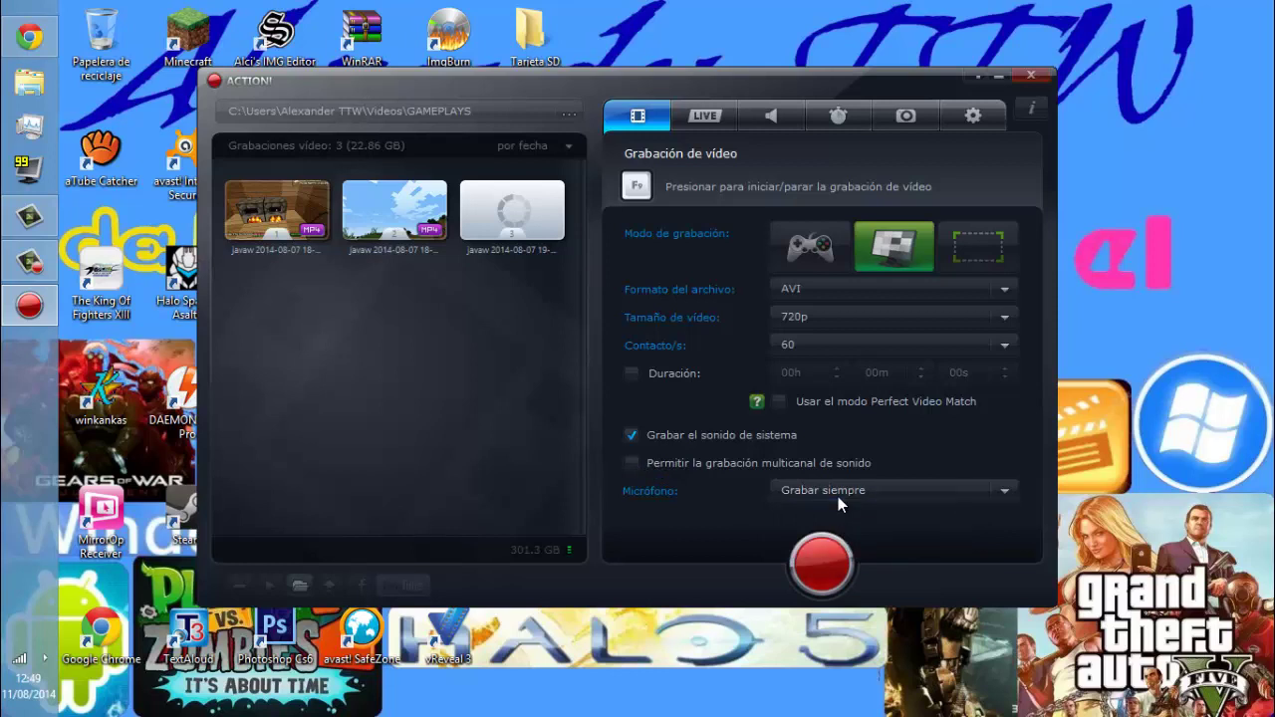
pyautogui.click(838, 493)
pyautogui.click(852, 551)
pyautogui.click(831, 487)
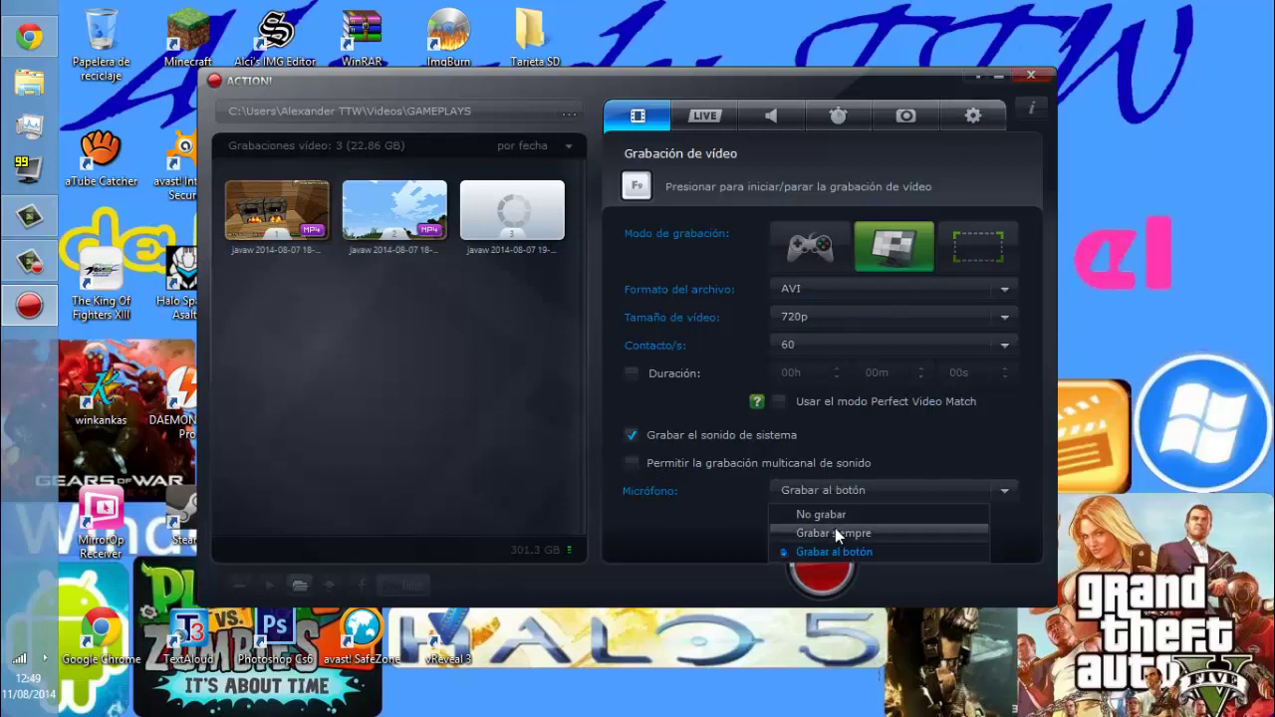
pyautogui.click(835, 528)
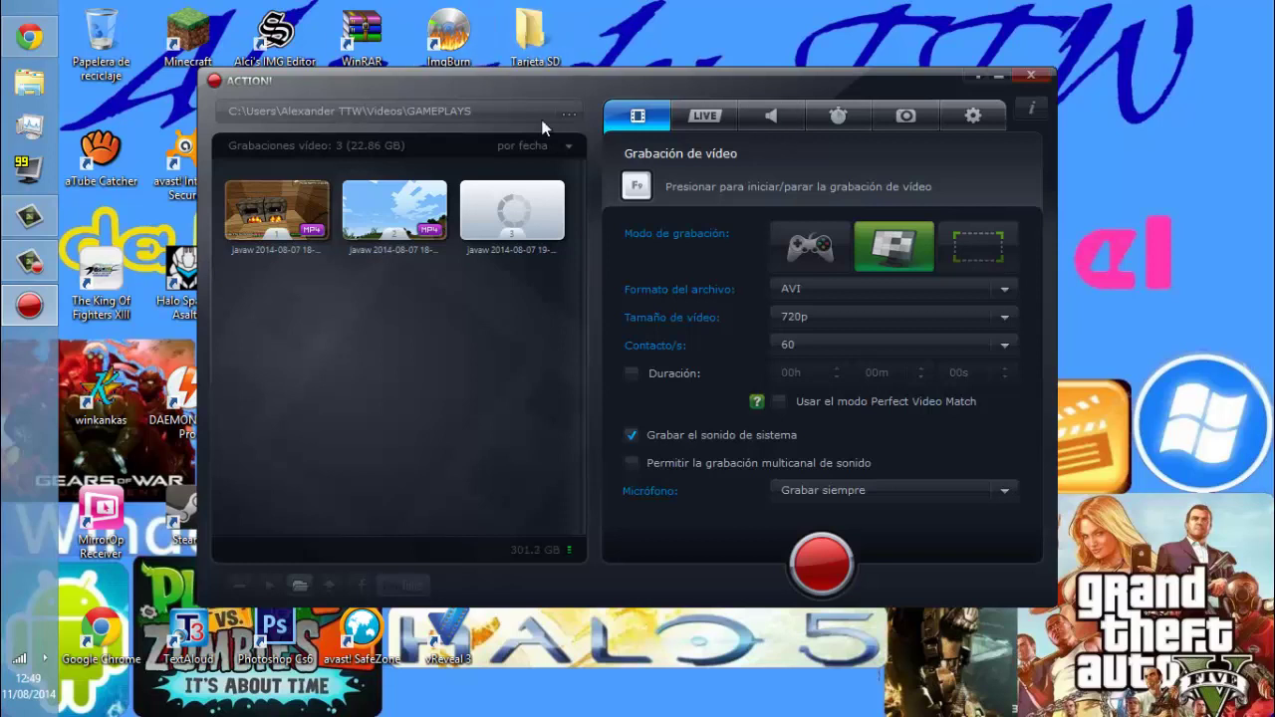
# Check the LIVE streaming service list again, keeping Personalizar, and close Action!
pyautogui.click(709, 117)
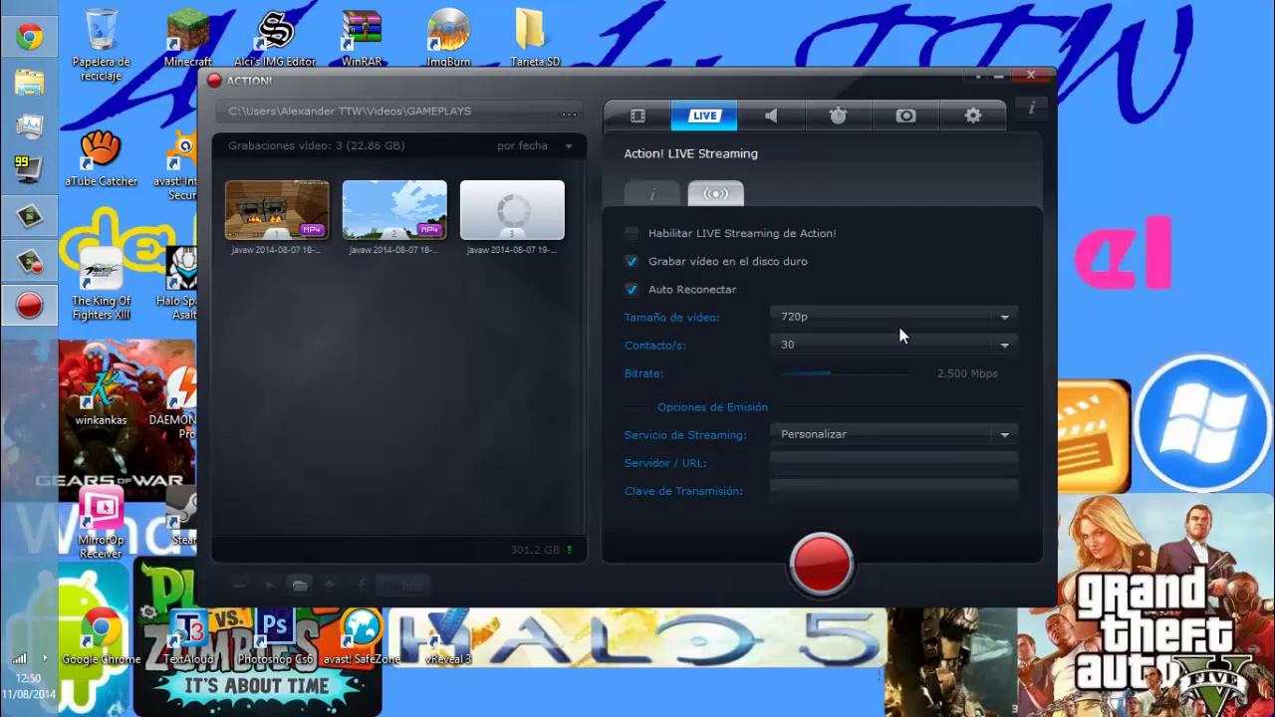
pyautogui.click(880, 444)
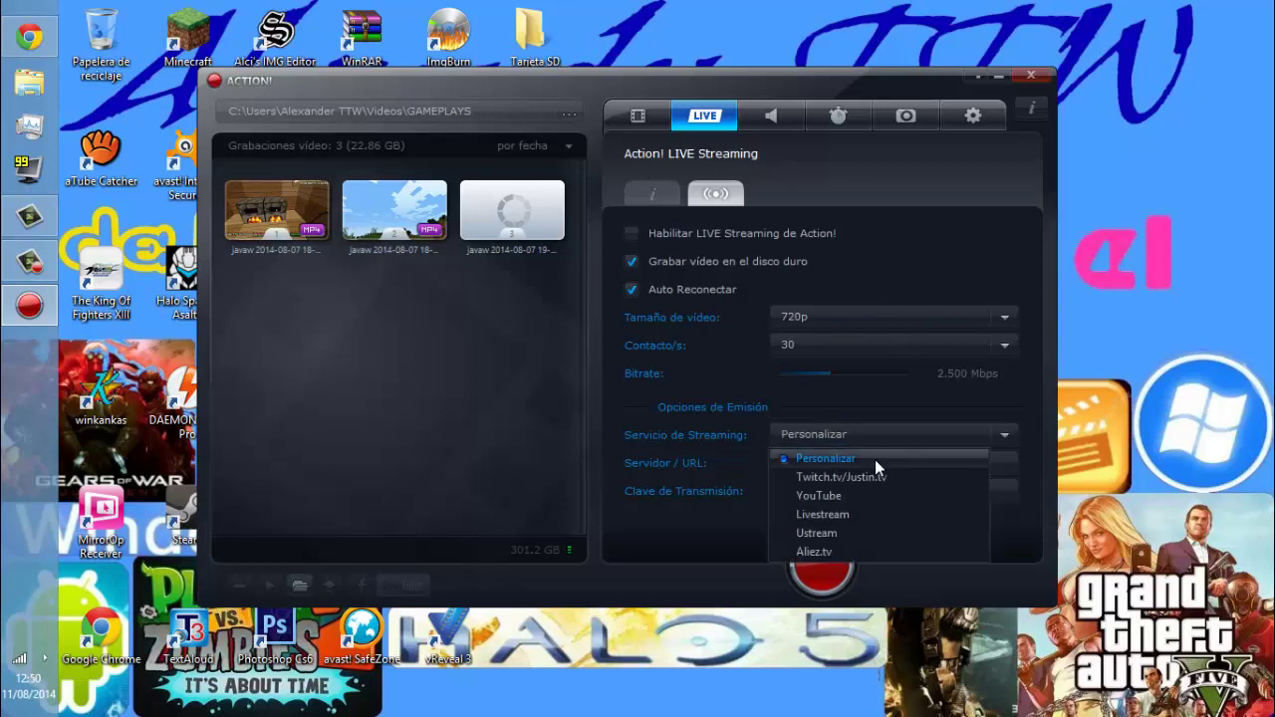
pyautogui.click(880, 440)
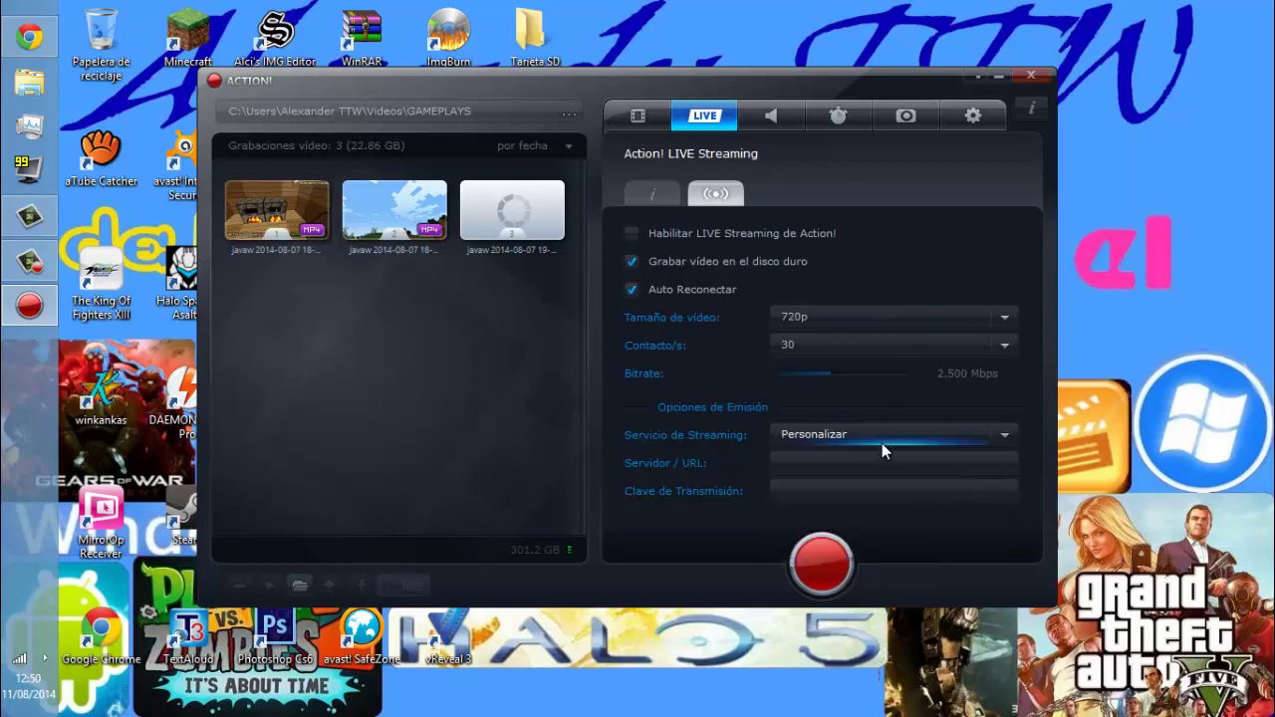
pyautogui.click(1027, 78)
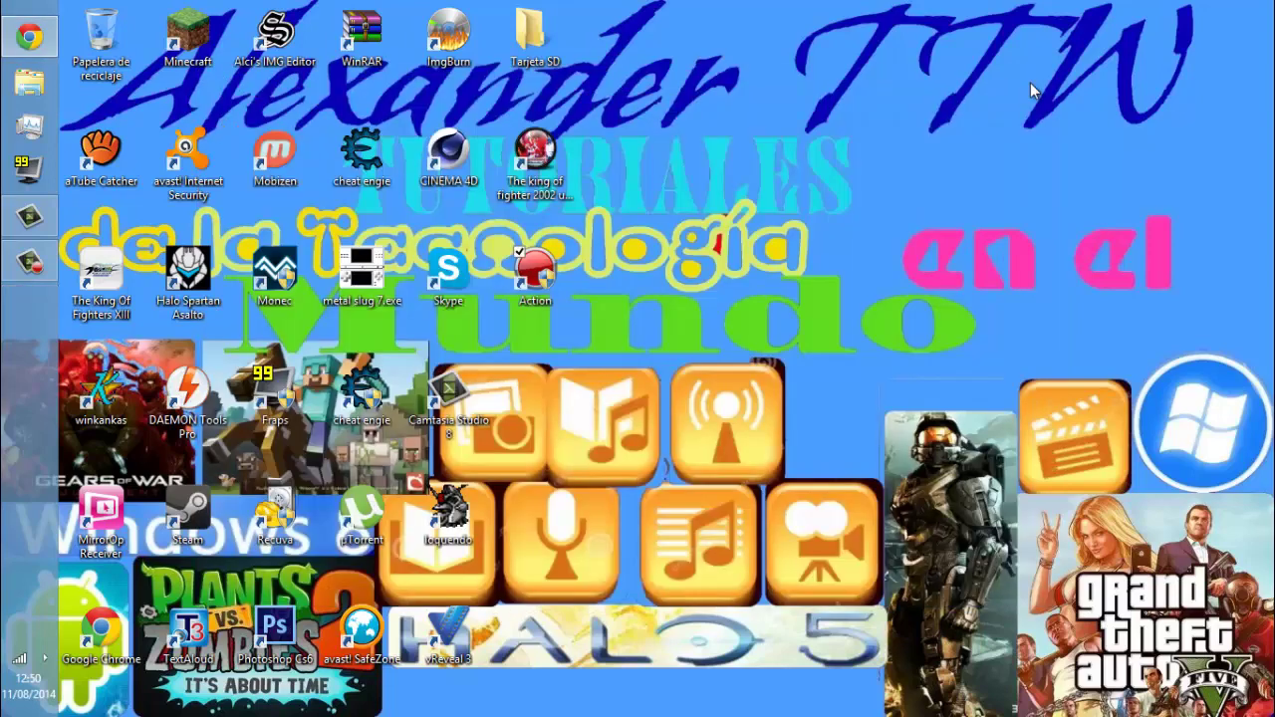